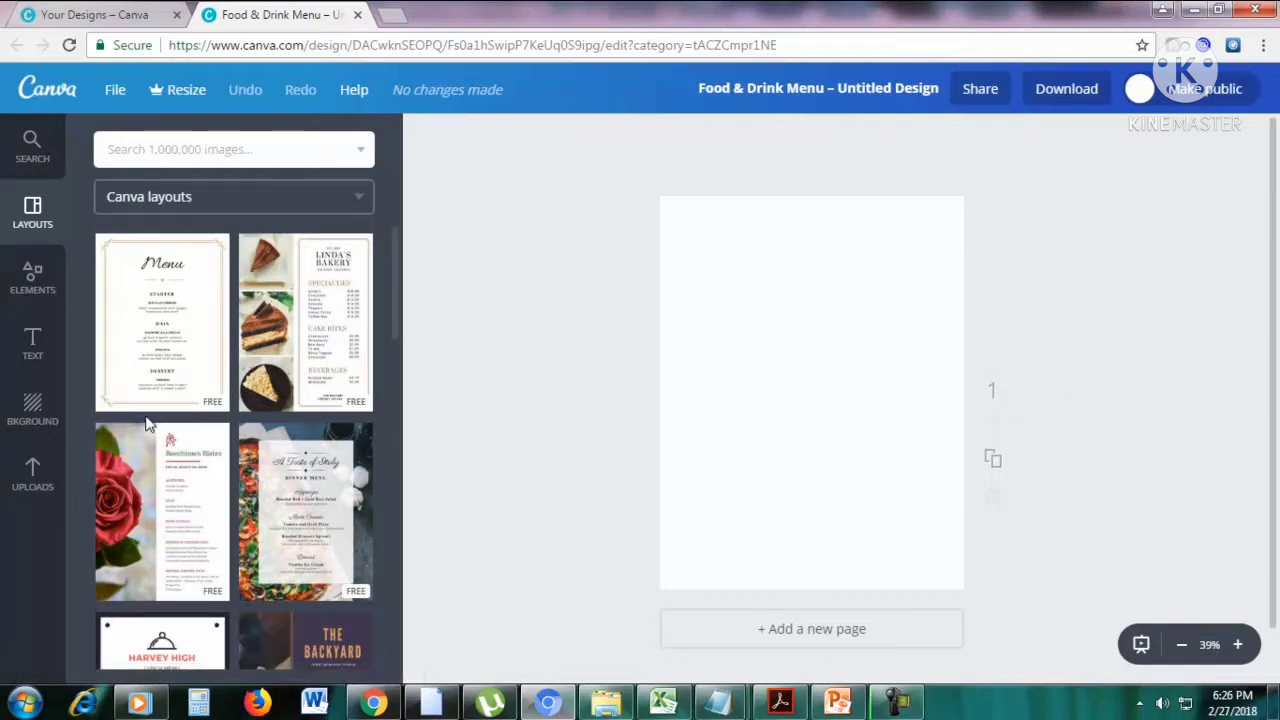
Apply the Linda's Bakery layout to the blank menu page and look it over at 50% zoom.
click(316, 352)
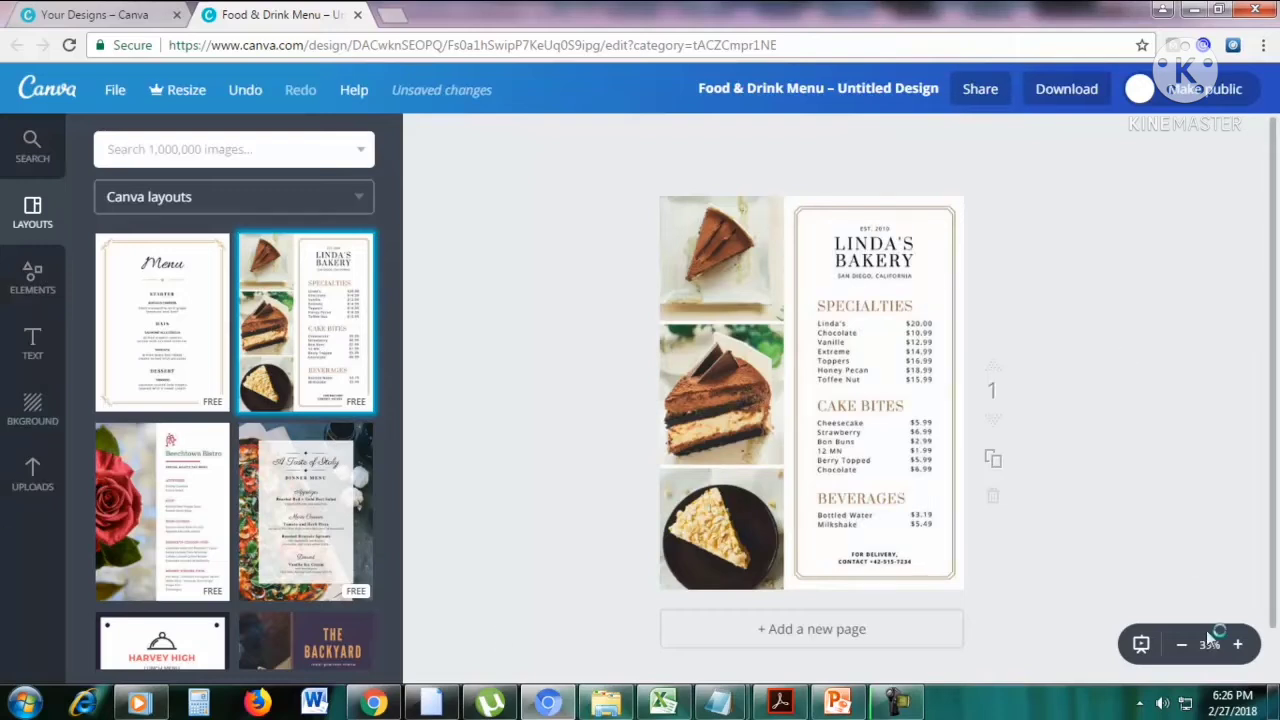
click(1238, 645)
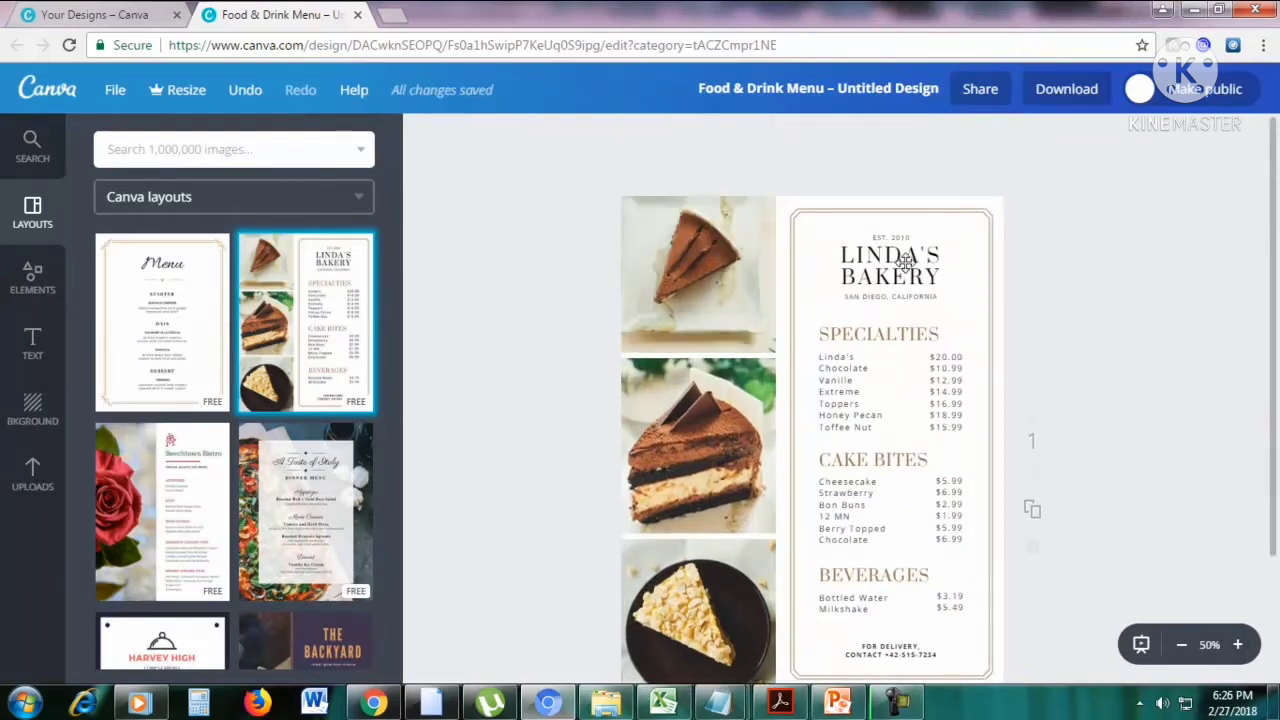
scroll(868, 364, down, 1)
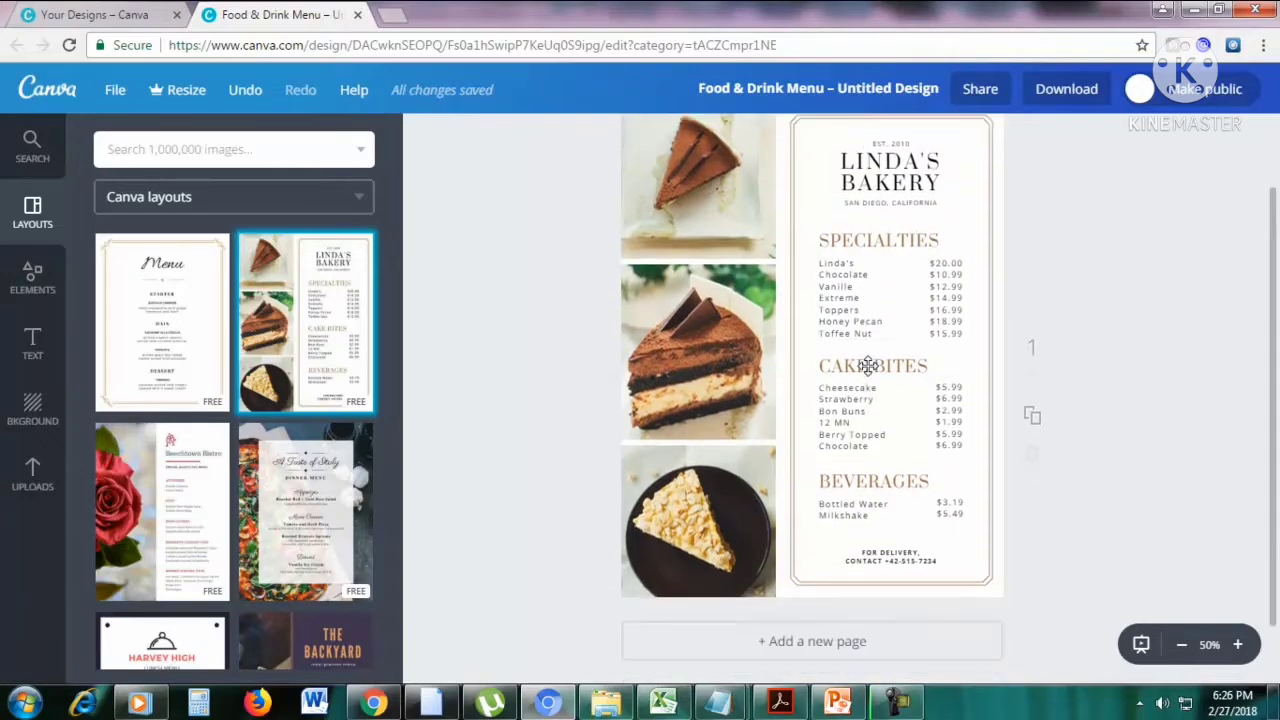
scroll(880, 334, up, 1)
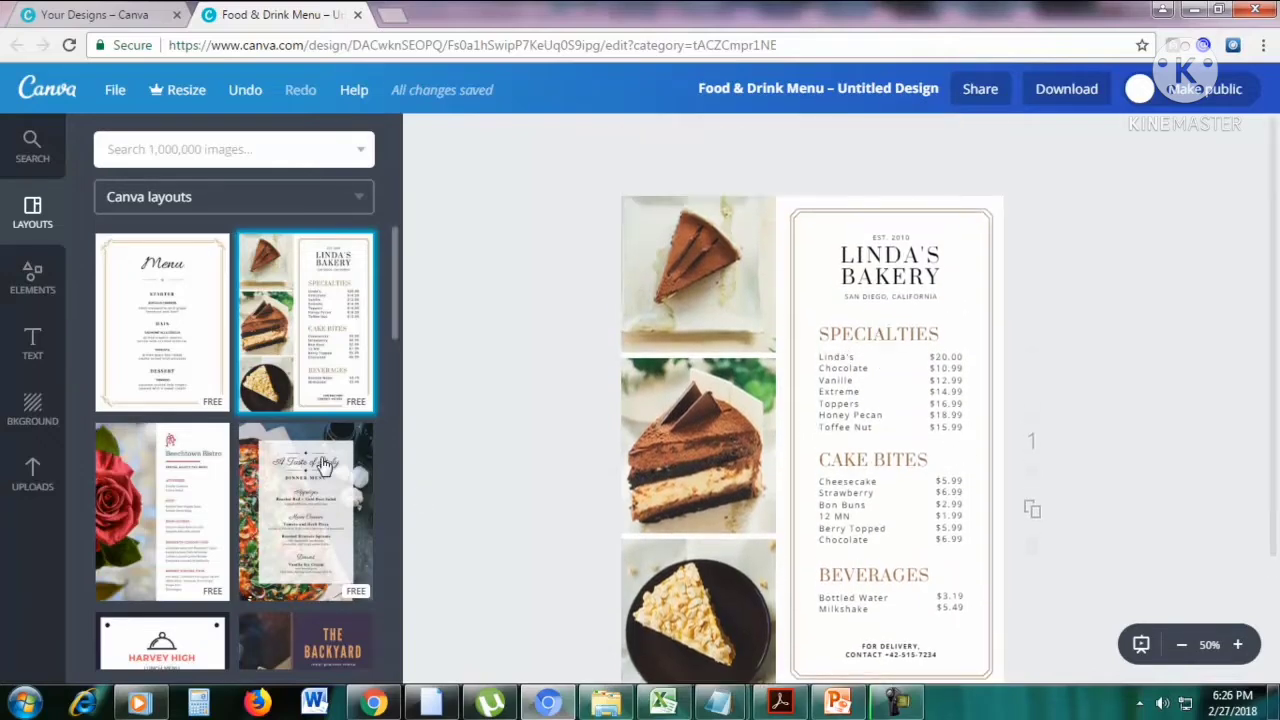
Replace the bakery design with The Backyard meal planner layout and view the page at 39% zoom.
scroll(312, 467, down, 2)
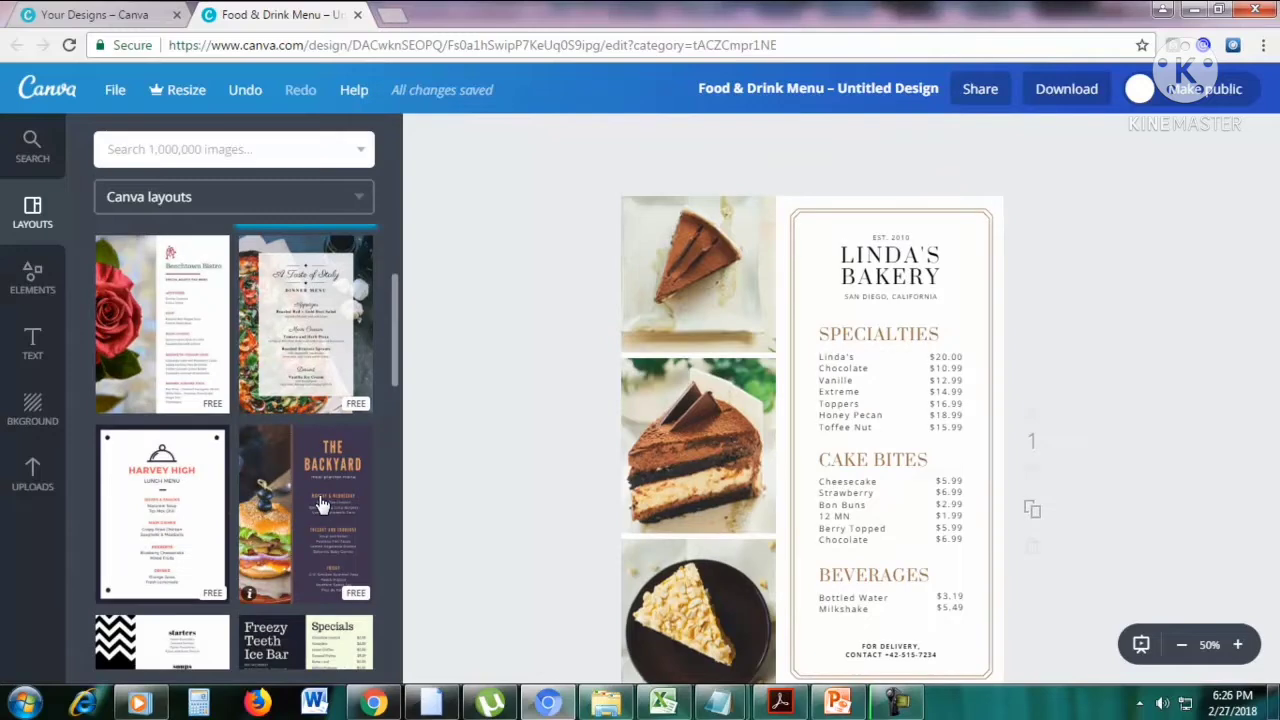
drag(322, 498, 777, 403)
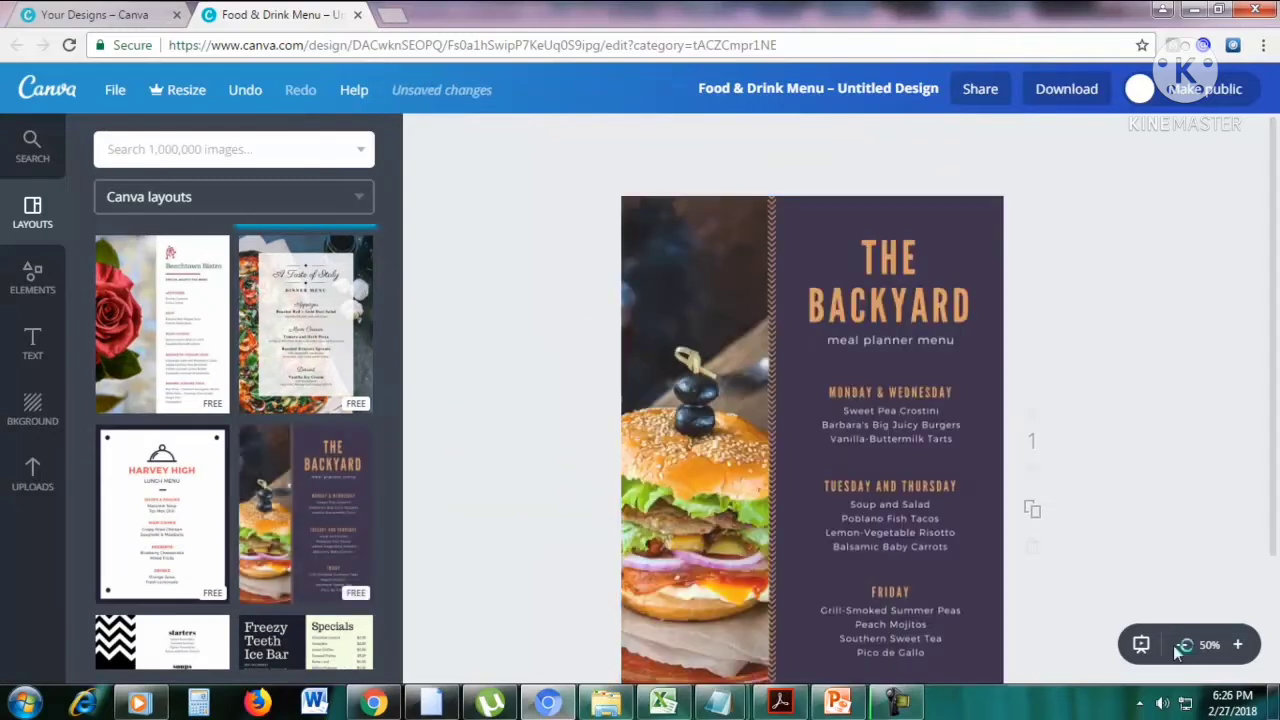
click(1182, 650)
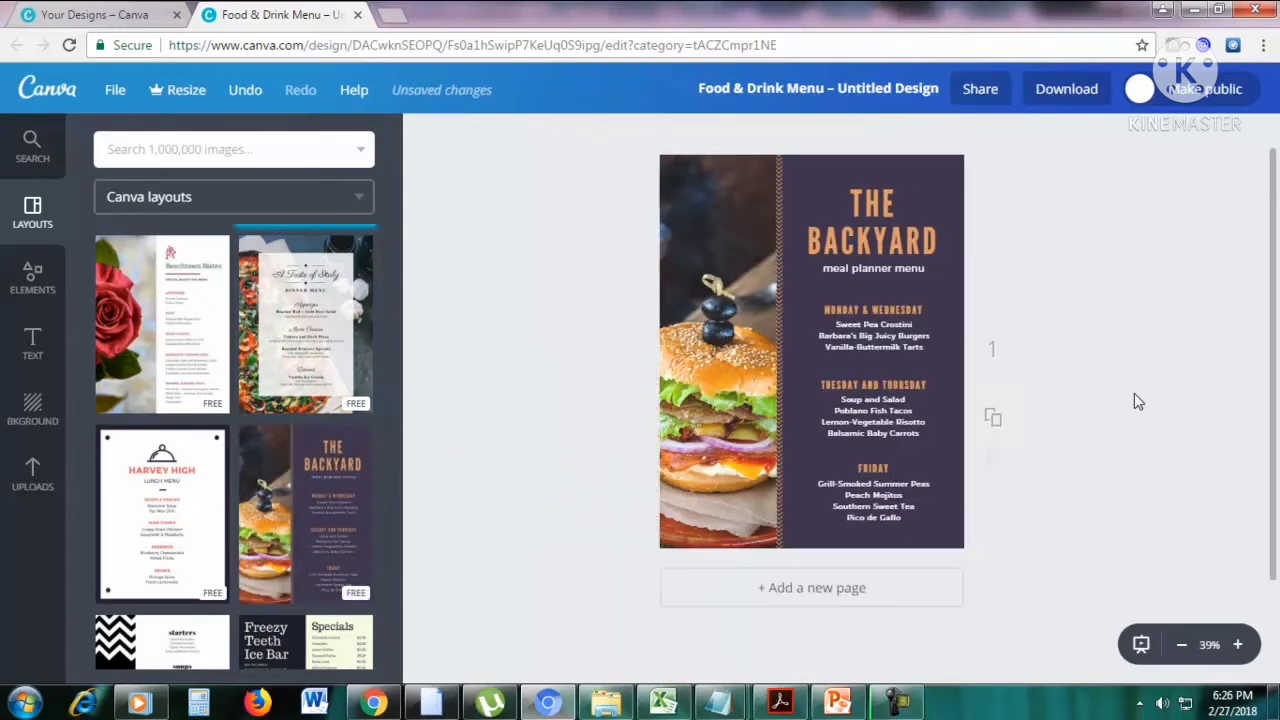
Try the brand colours on The Backyard layout's purple background, then set it to the violet-tinged blue of the default palette.
click(873, 202)
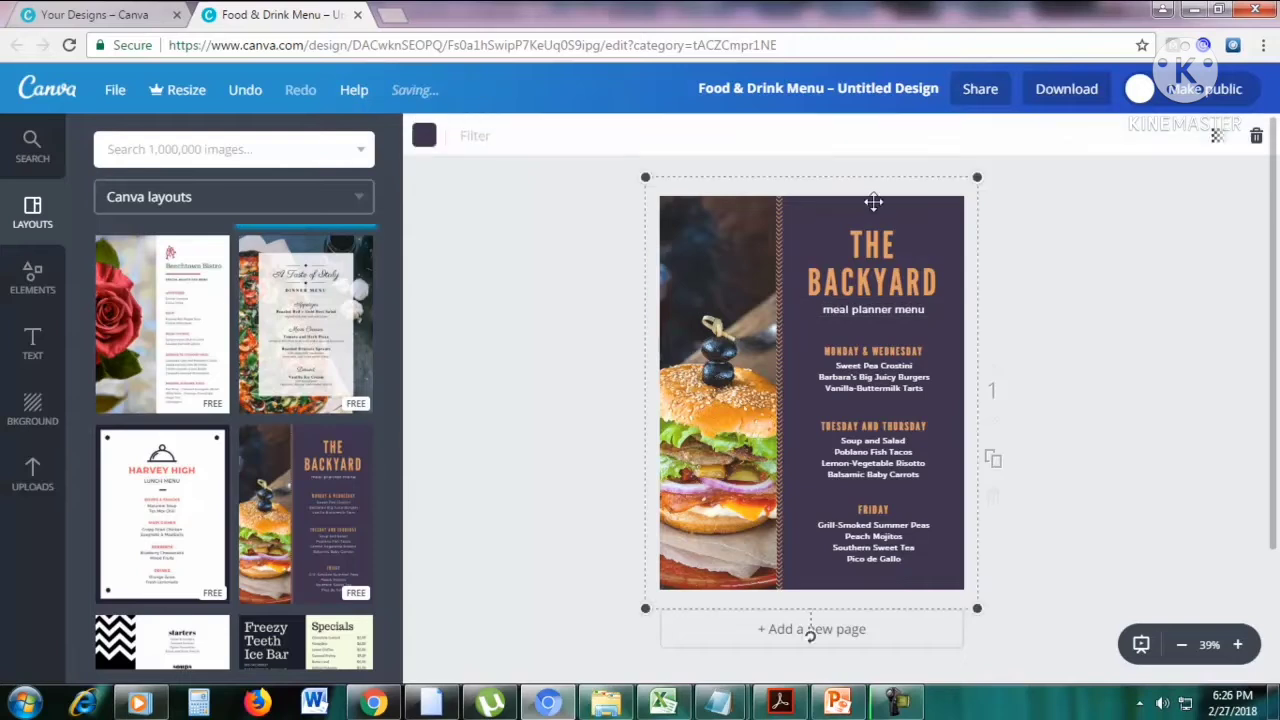
click(424, 135)
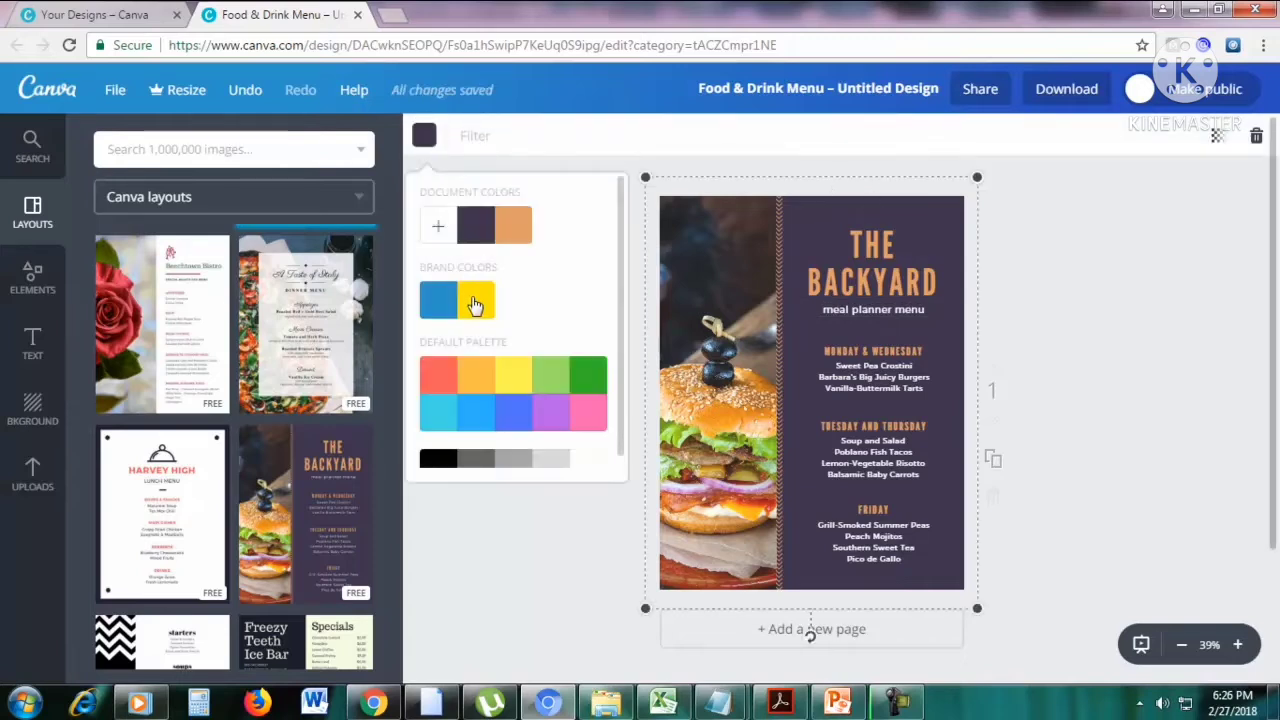
click(475, 305)
click(440, 302)
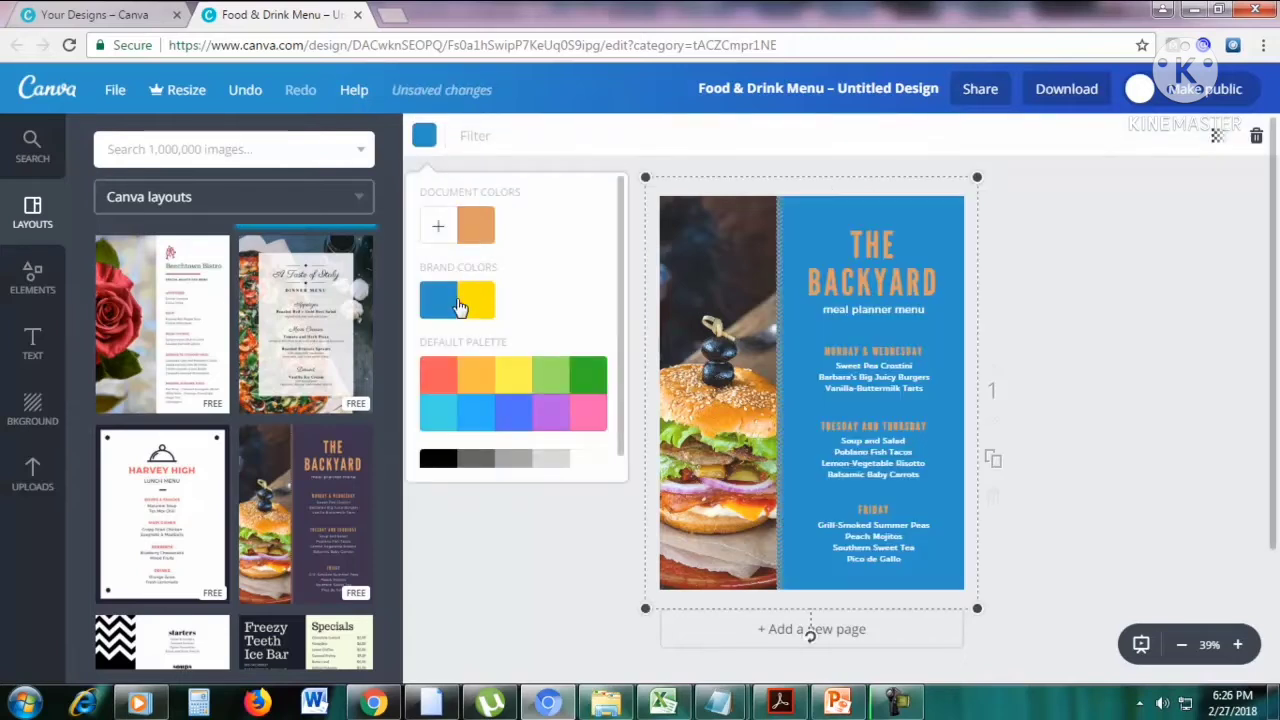
click(513, 427)
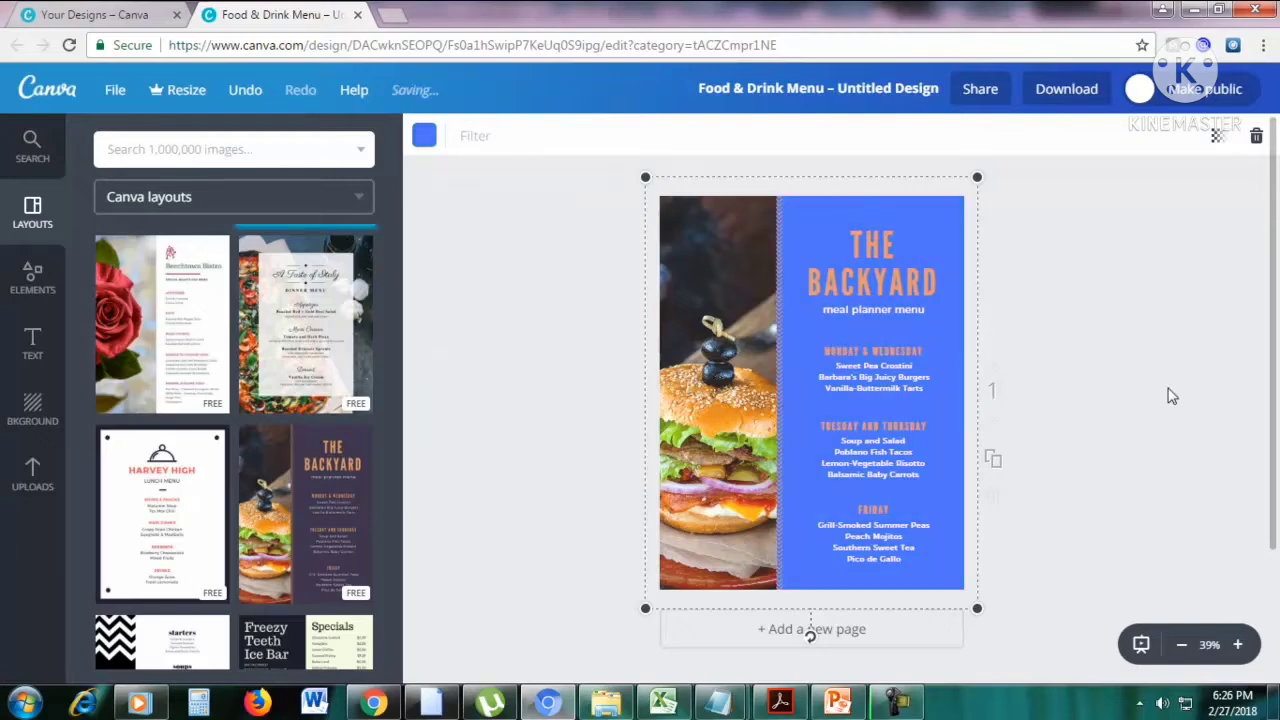
Replace the page content with the Harvey High lunch menu layout and shift its block of menu items to the page's right side.
click(168, 504)
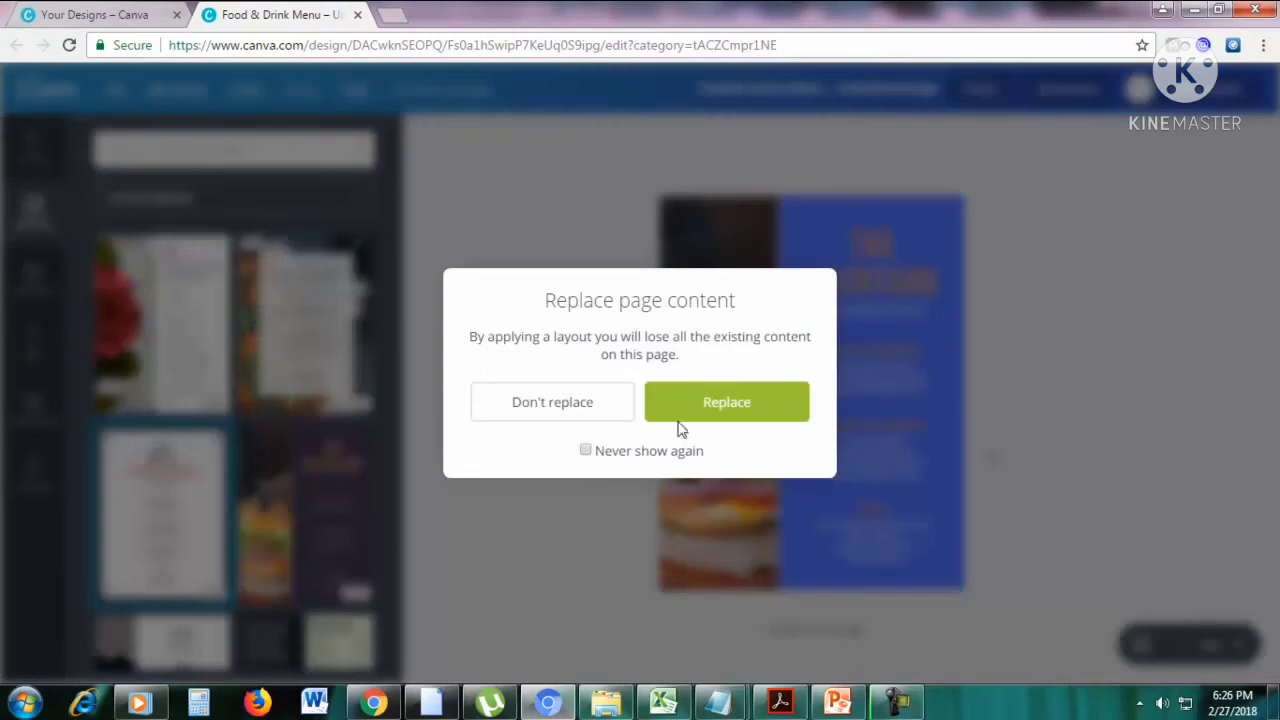
click(706, 408)
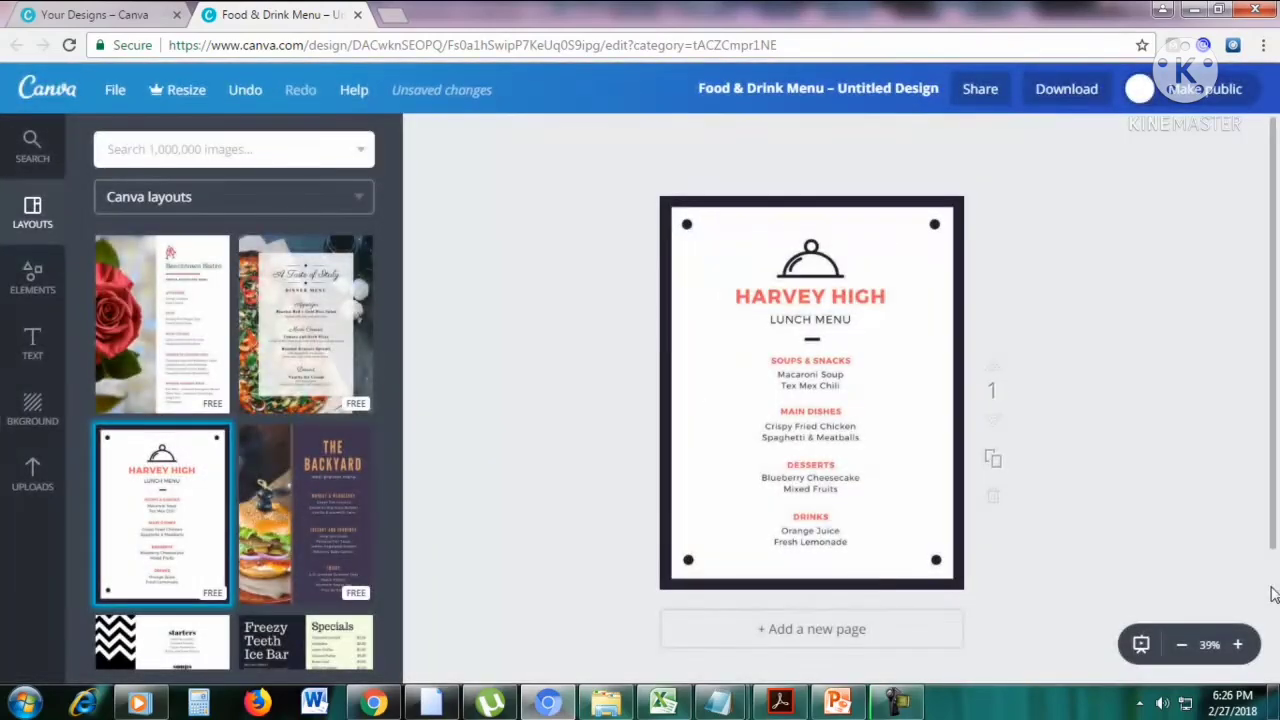
click(1237, 644)
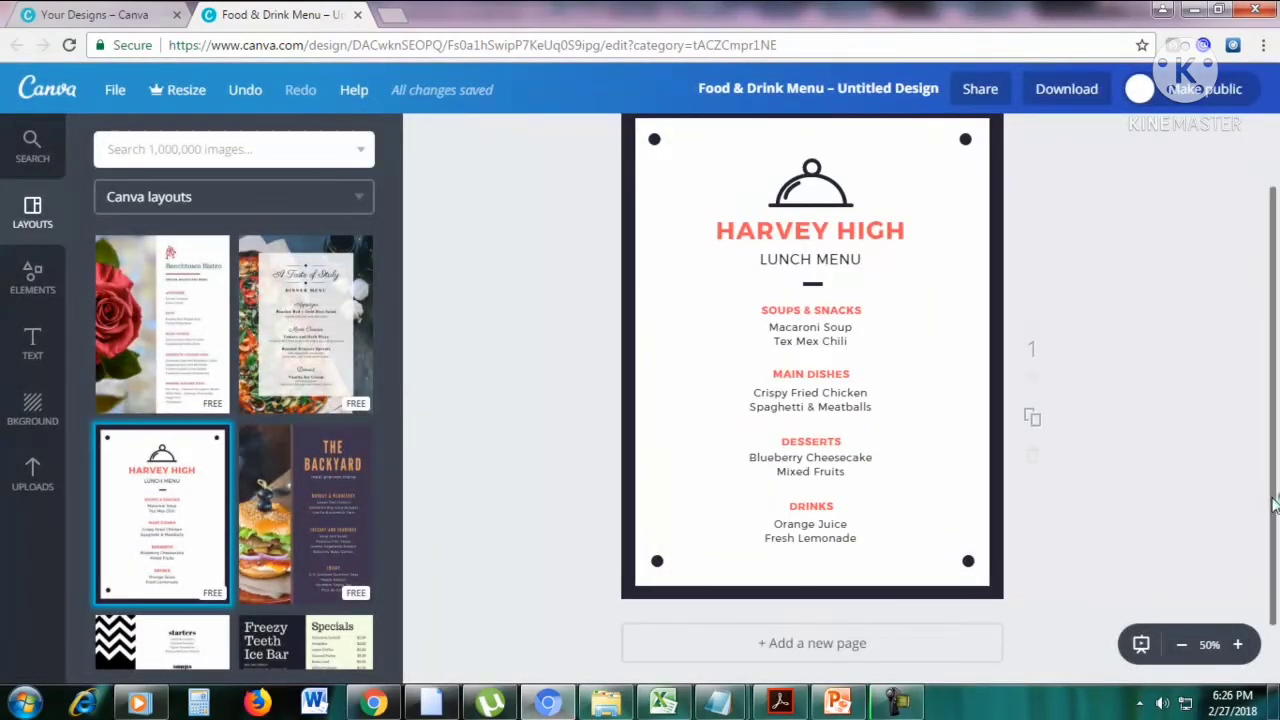
drag(1275, 505, 1275, 475)
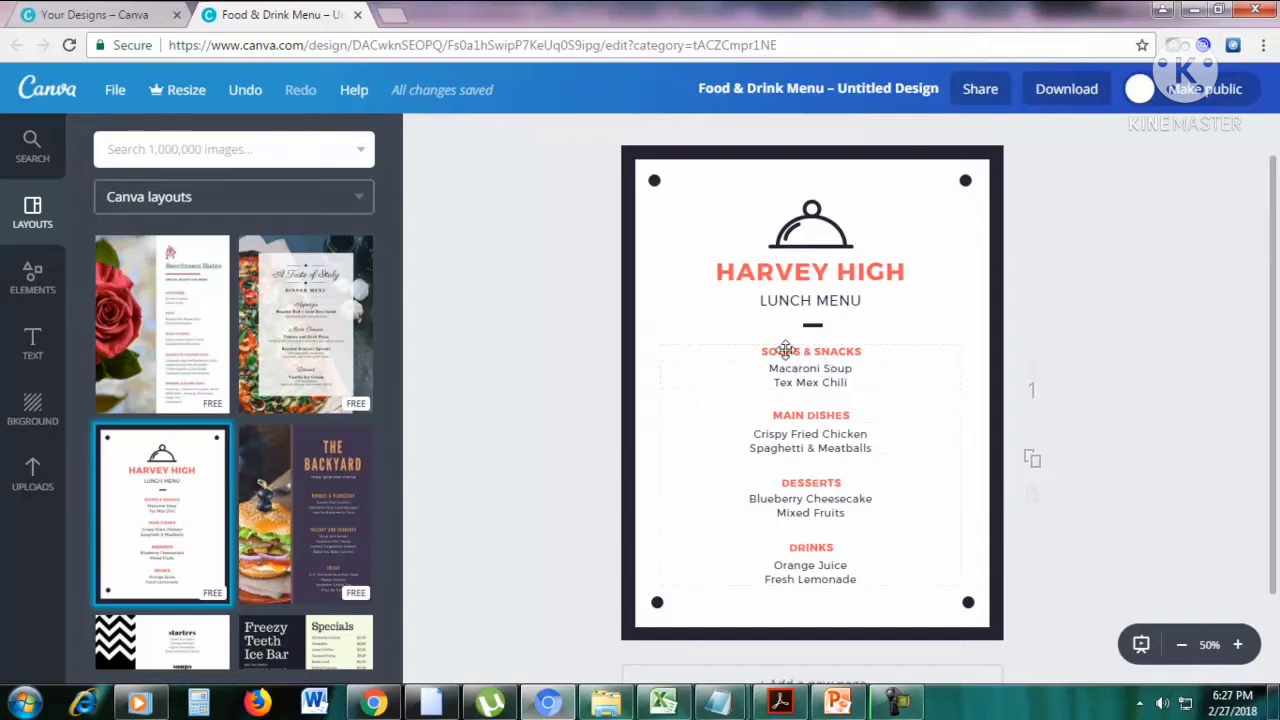
drag(786, 349, 863, 354)
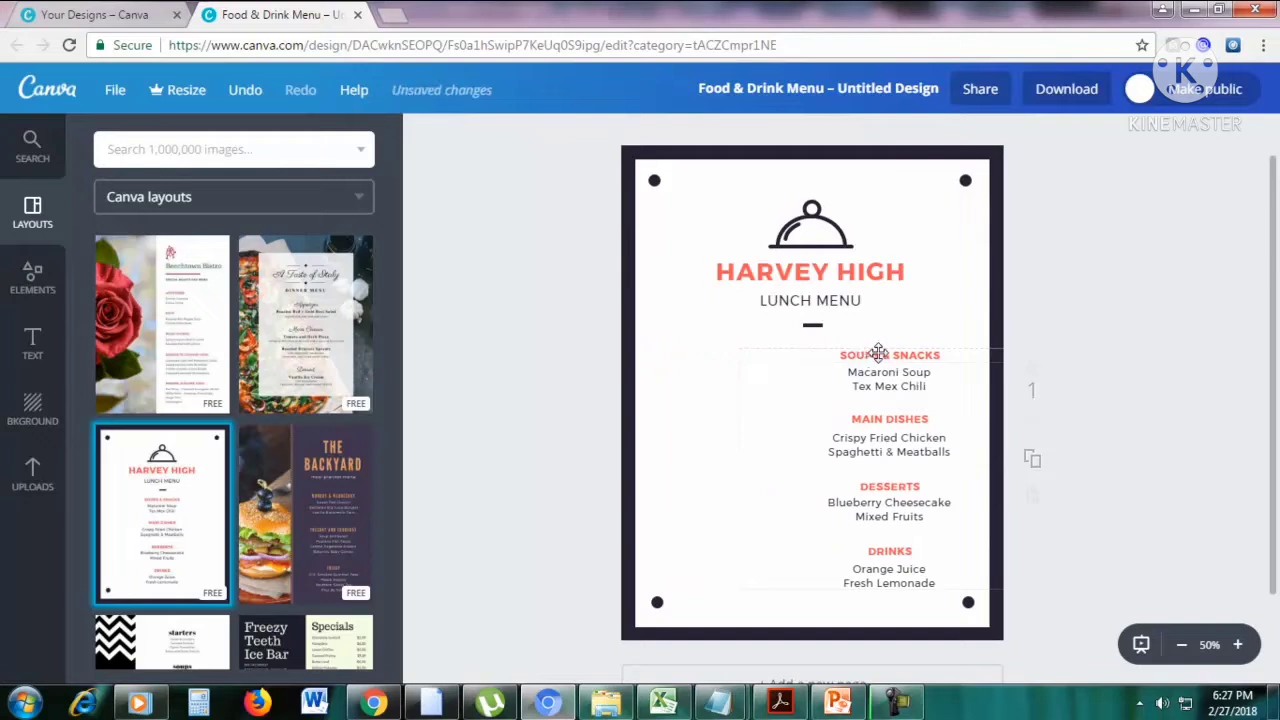
Add a plain circular photo frame, shrink it and place it in the blank area beside the Soups & Snacks and Main Dishes sections.
click(30, 290)
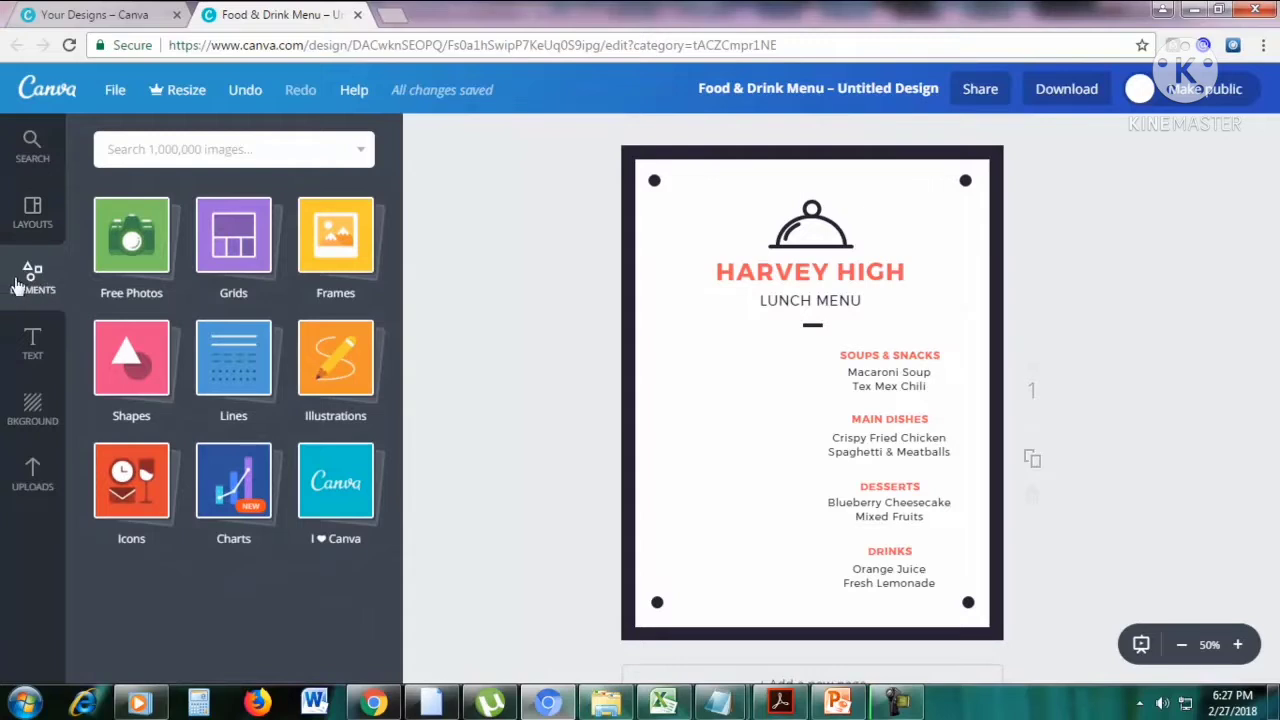
click(338, 245)
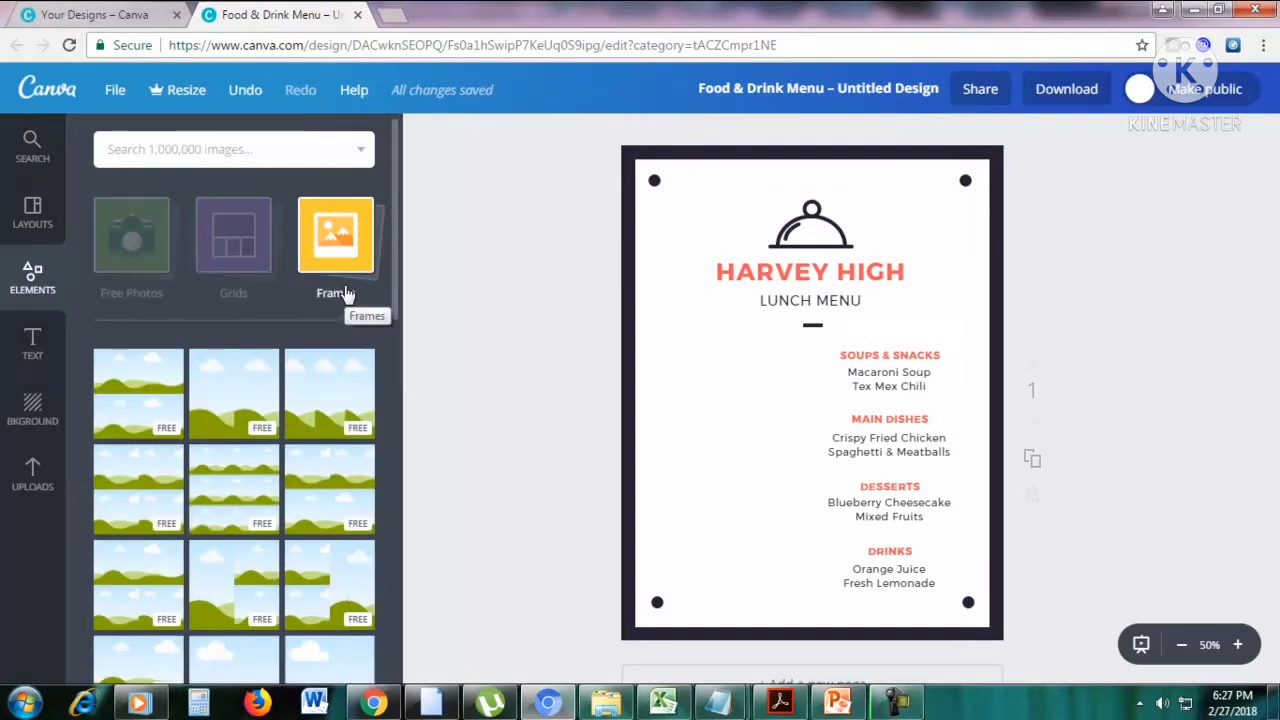
scroll(345, 293, down, 5)
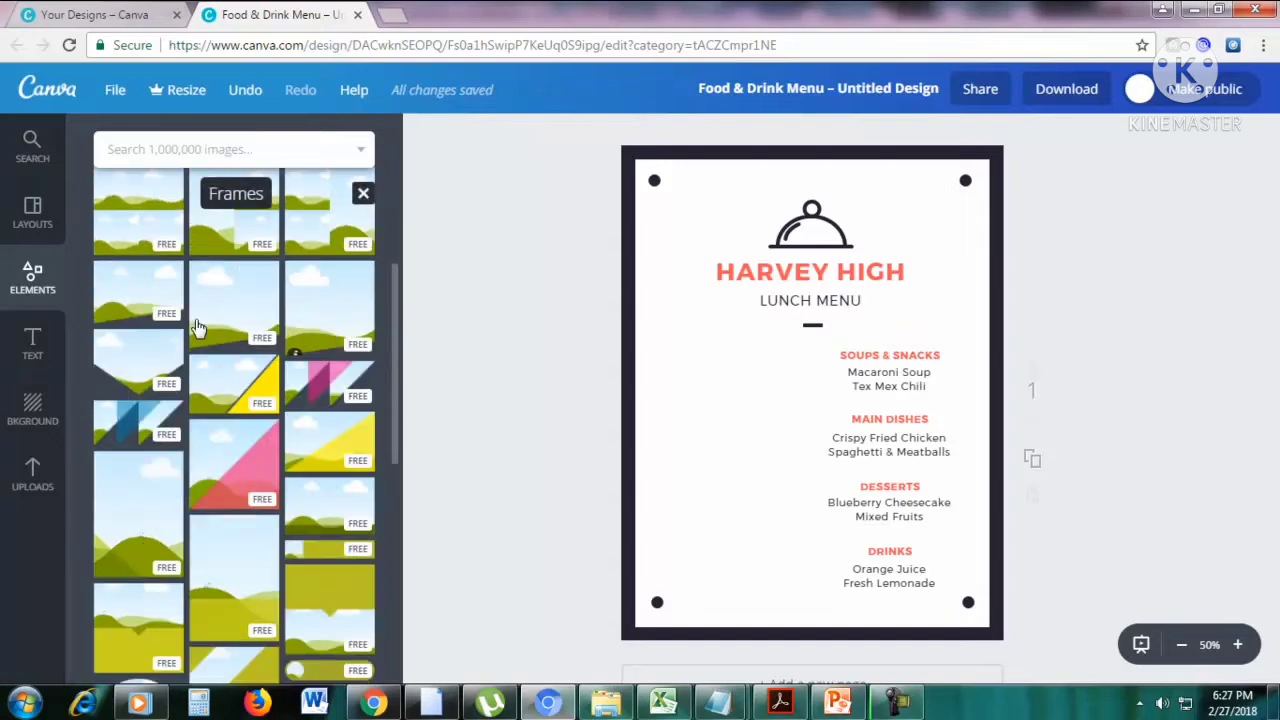
scroll(234, 449, down, 3)
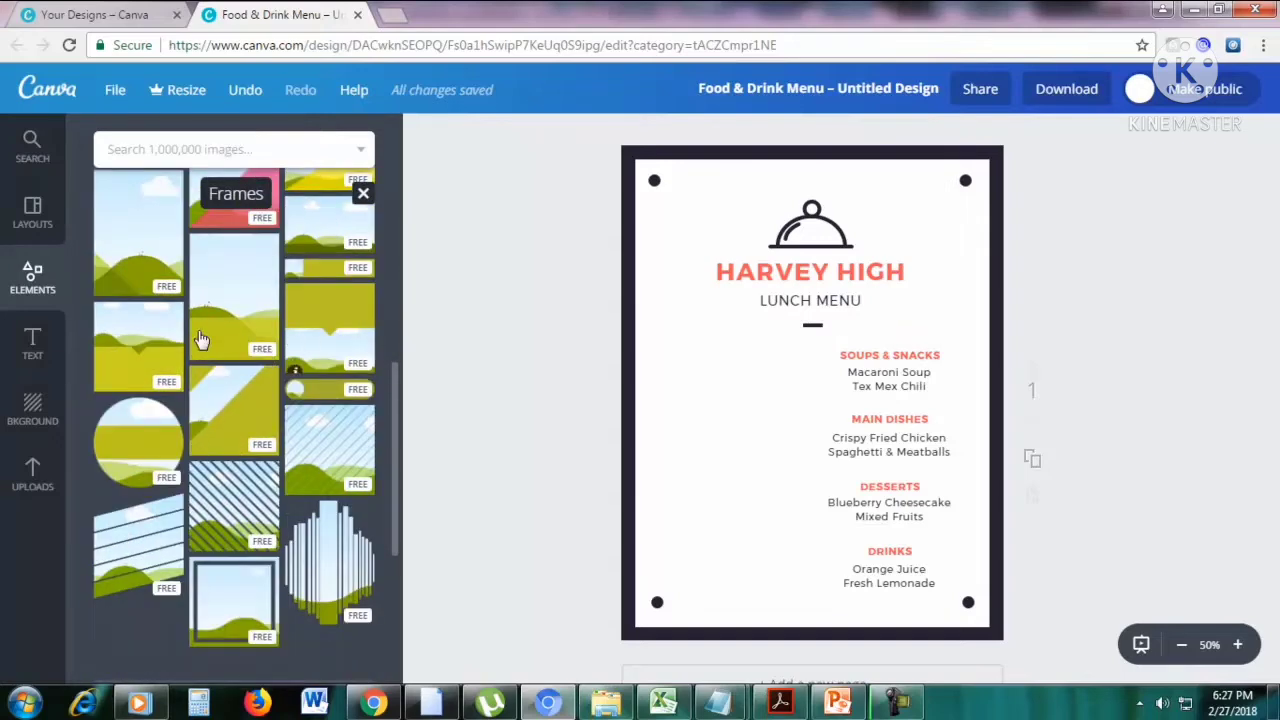
scroll(297, 326, down, 6)
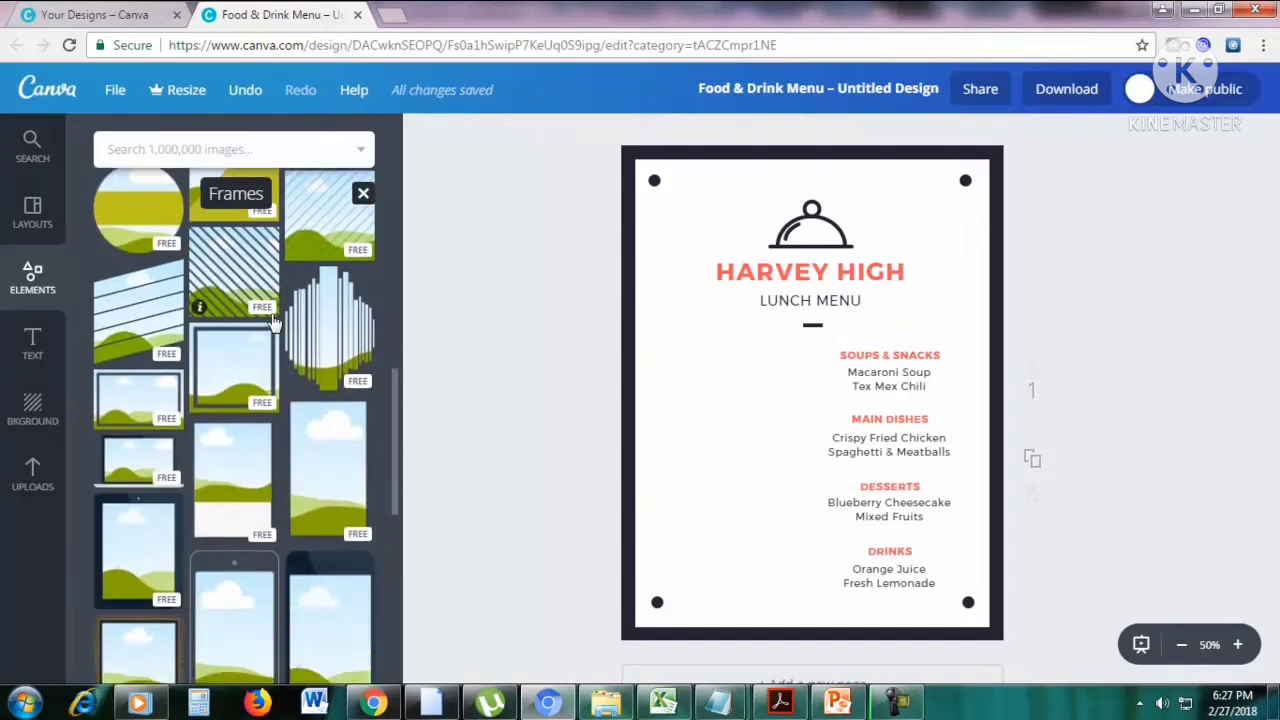
scroll(270, 318, down, 6)
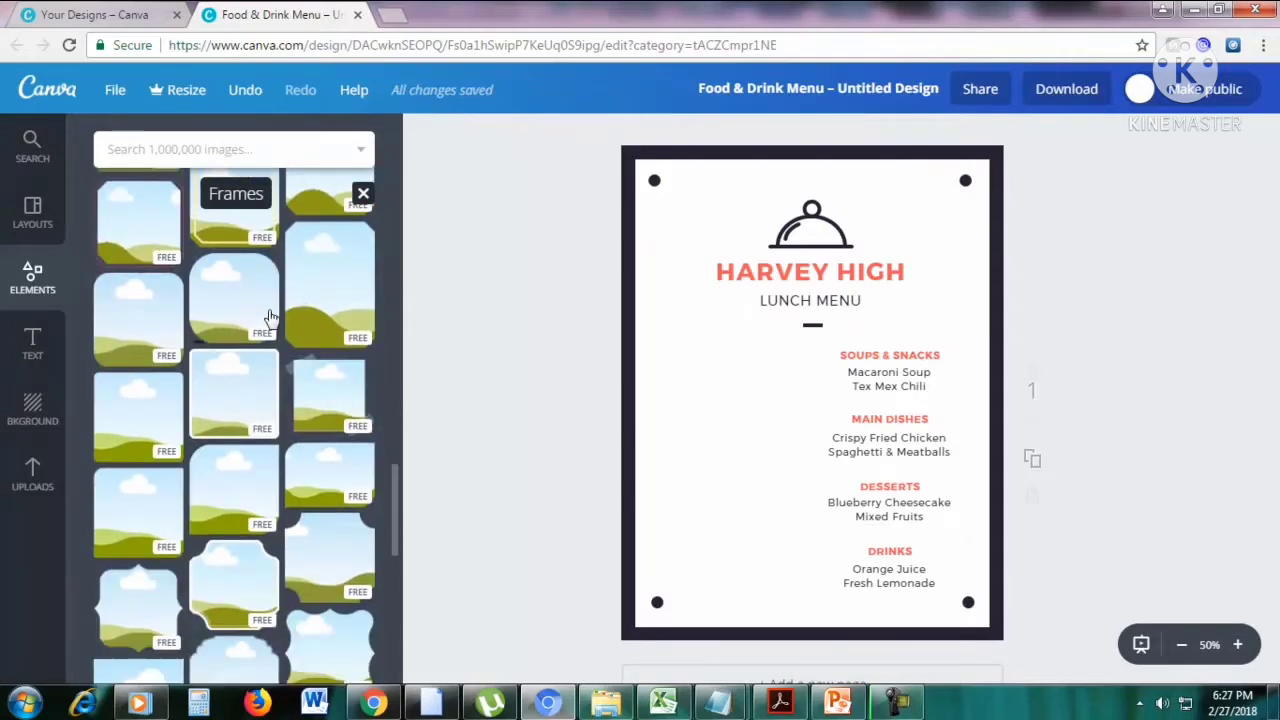
scroll(270, 318, down, 3)
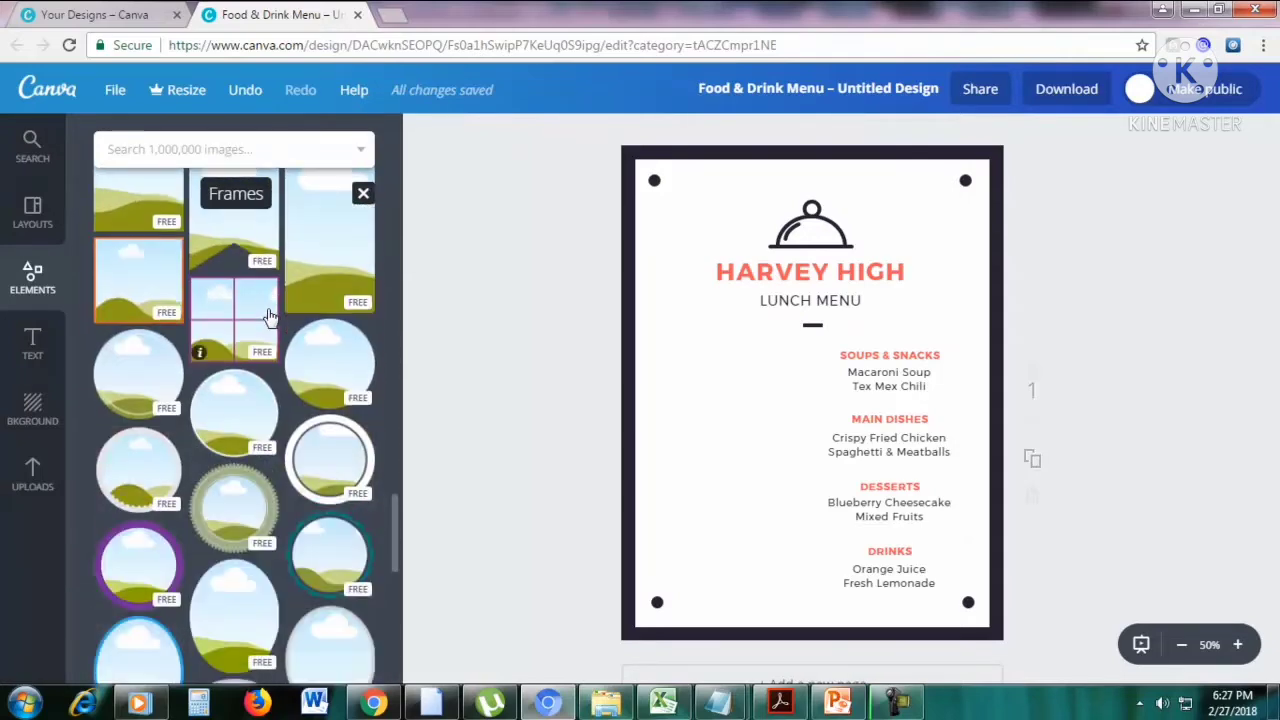
drag(330, 365, 770, 390)
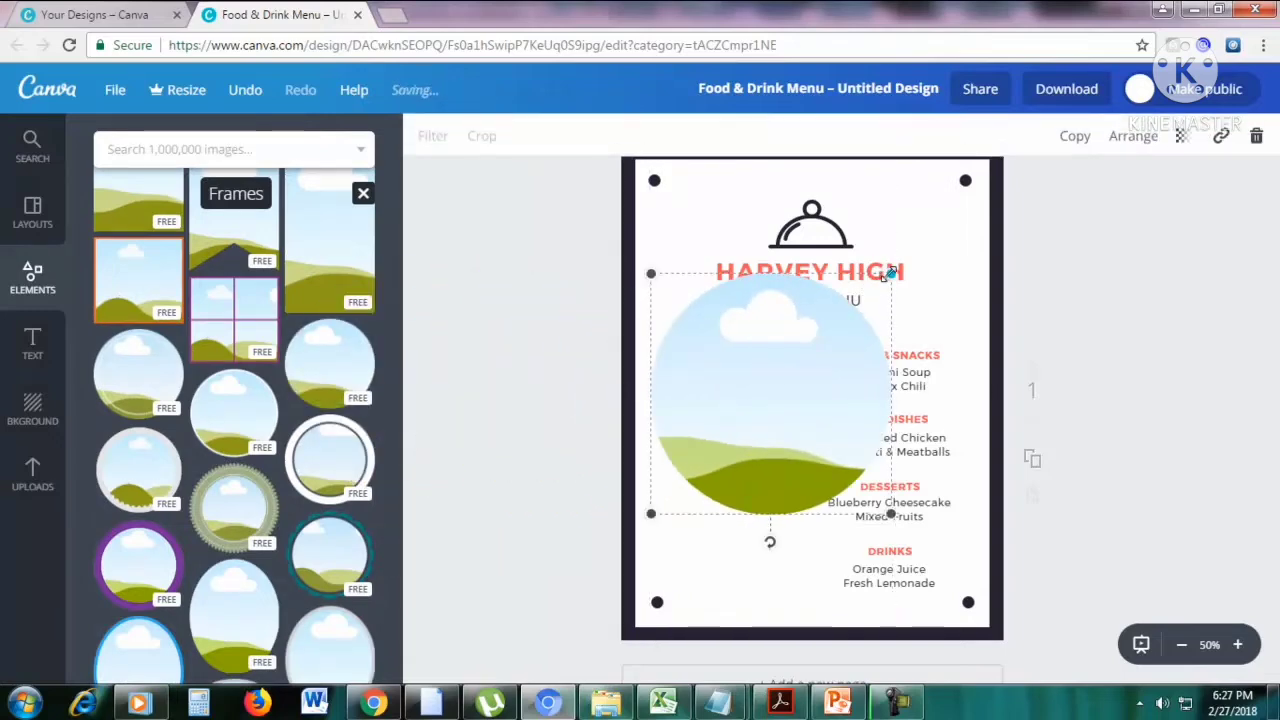
drag(884, 275, 766, 394)
drag(731, 443, 737, 383)
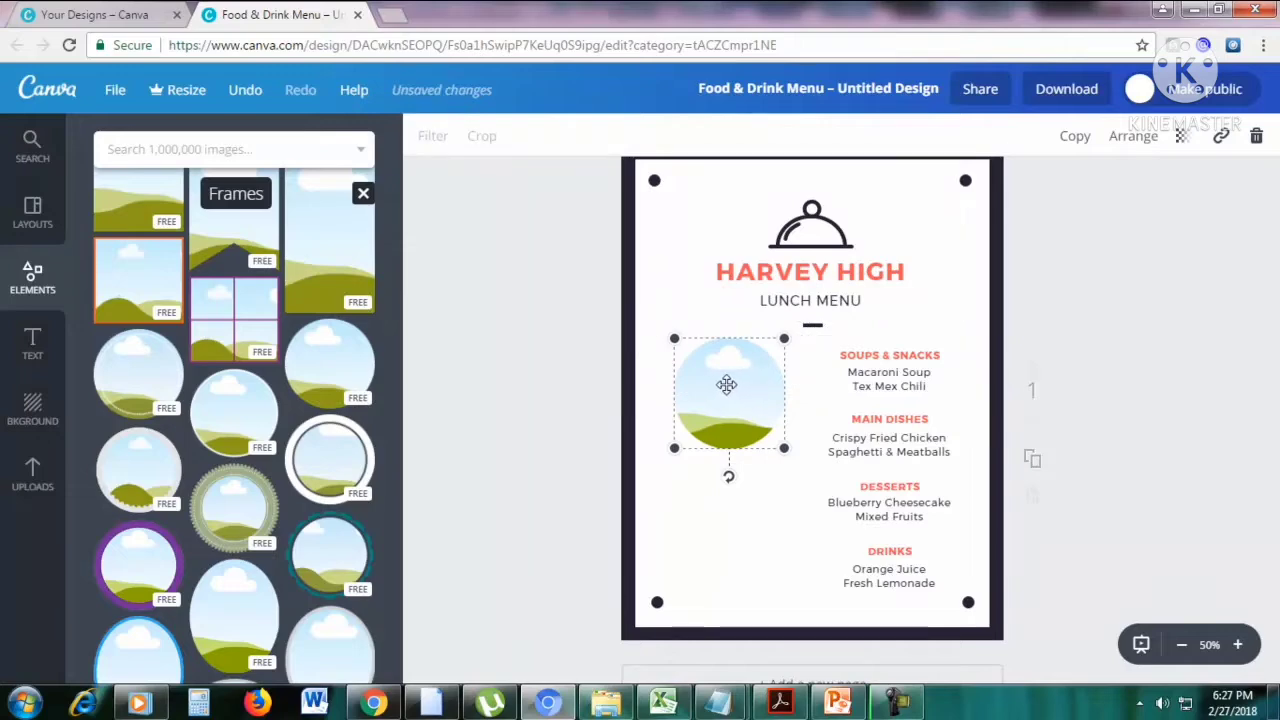
Duplicate the circular frame and place the copy directly below the original, beside the Desserts and Drinks sections.
click(1075, 135)
drag(753, 413, 740, 527)
click(1190, 421)
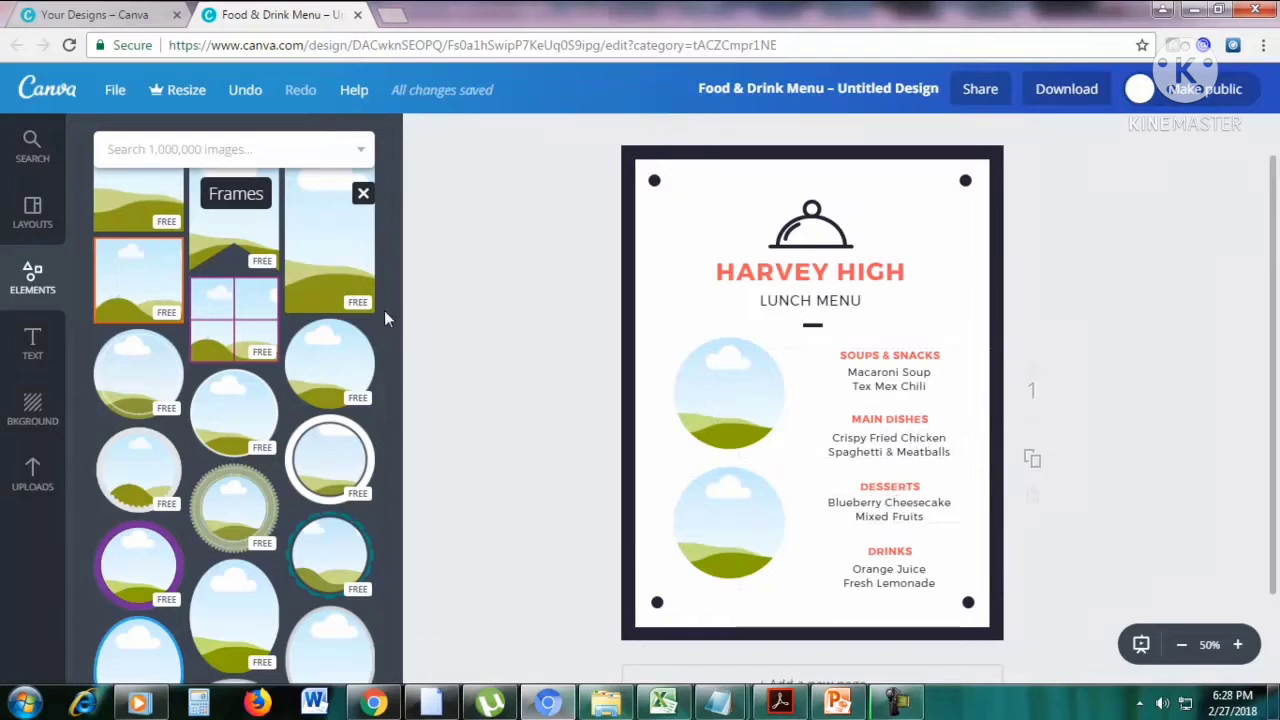
Search the image library for "fried chicken" and look through the results for a suitable free photo.
click(202, 157)
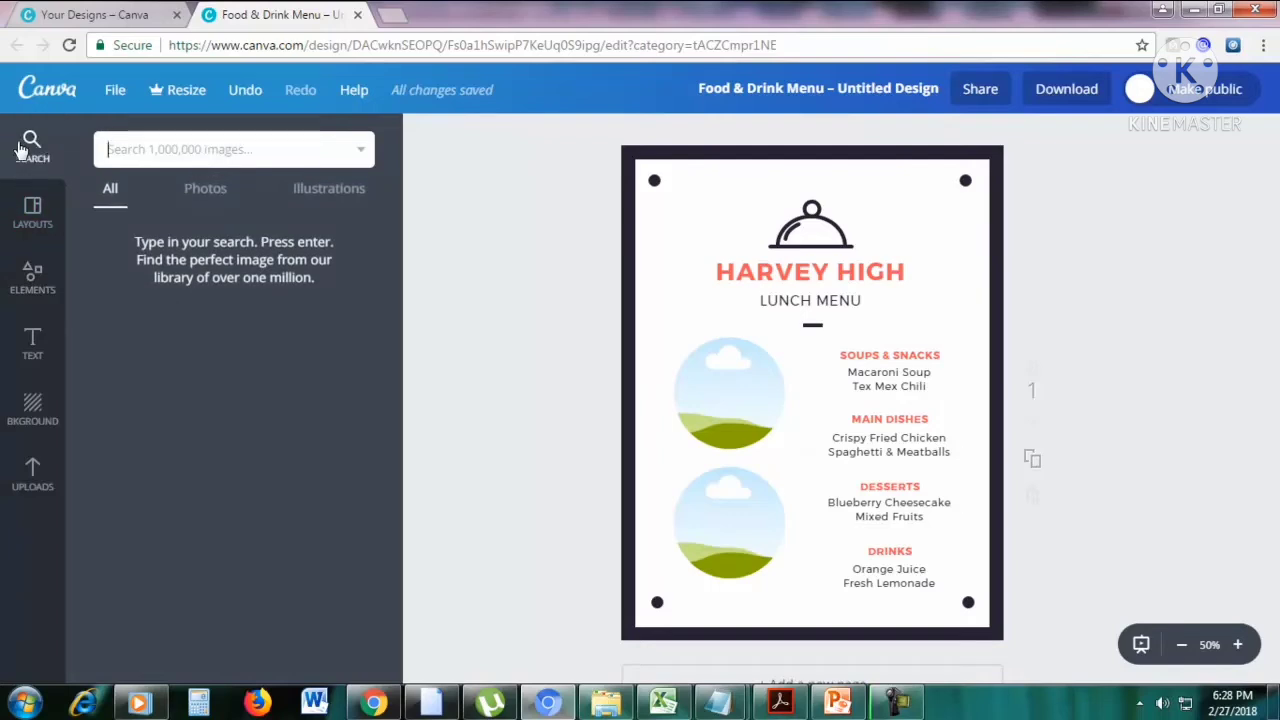
click(170, 150)
text(f)
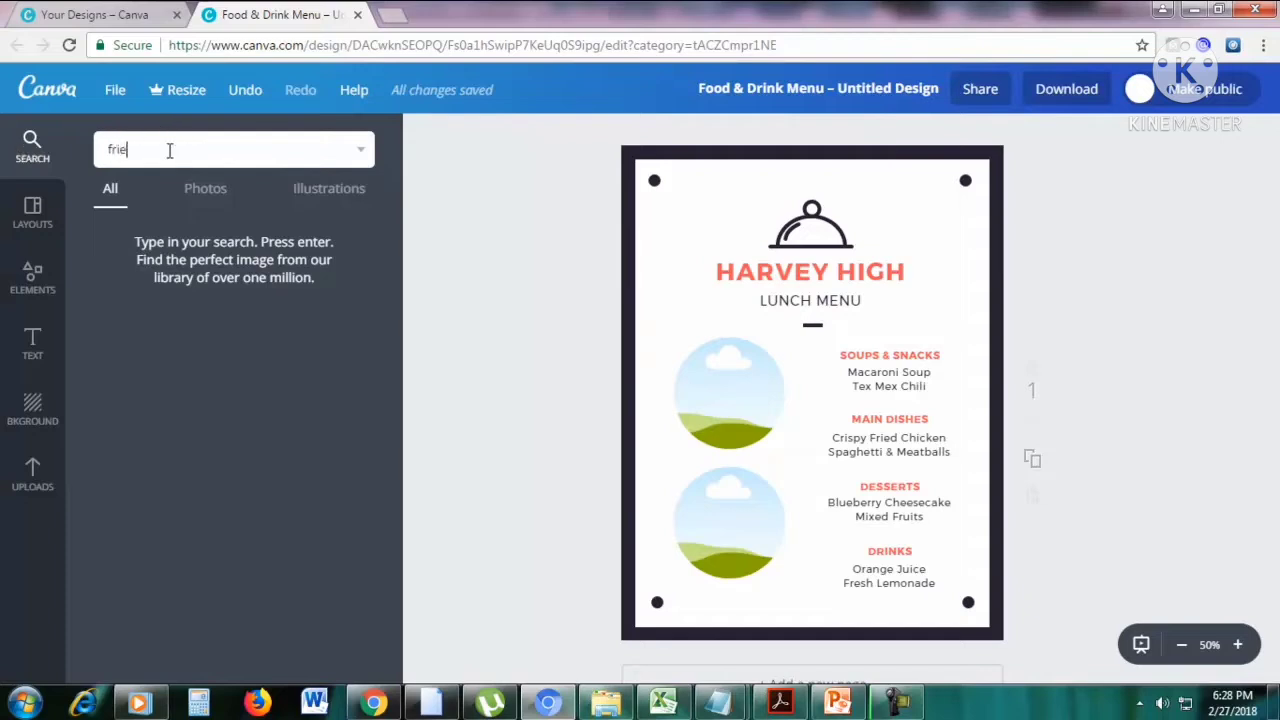
text(ried chicken)
key(Return)
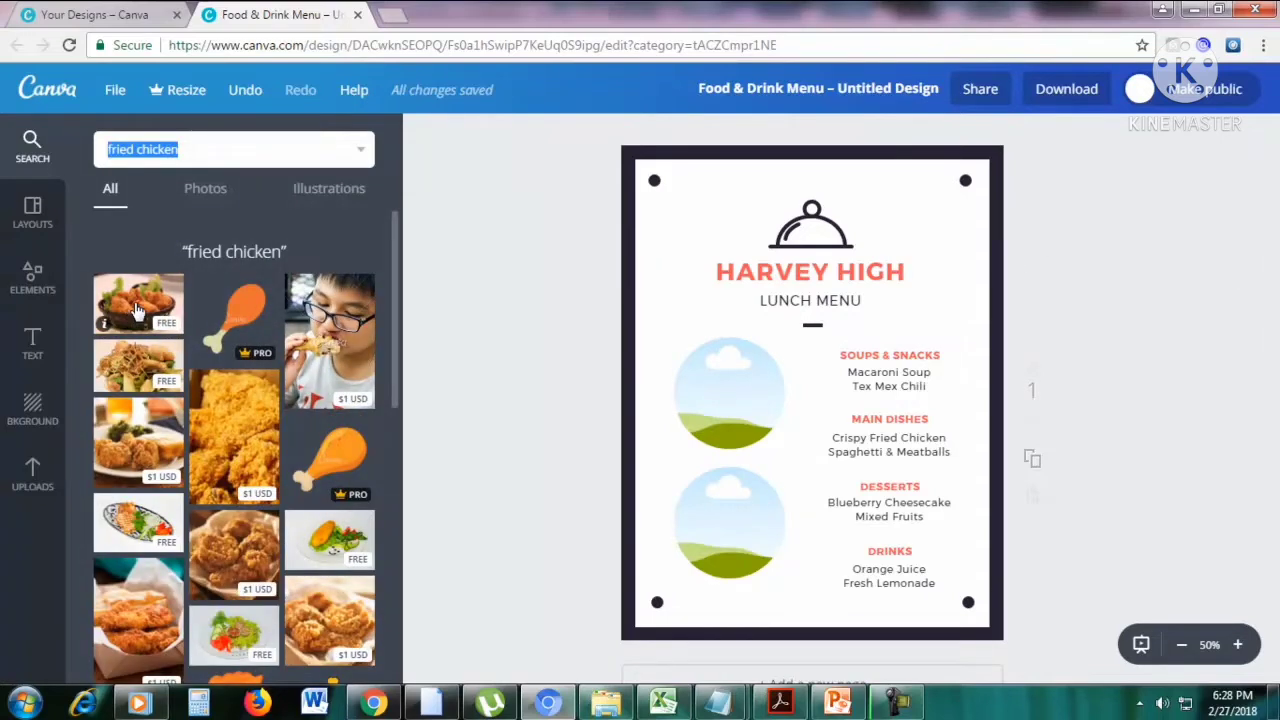
scroll(157, 305, down, 1)
scroll(155, 300, up, 1)
scroll(236, 316, down, 3)
scroll(268, 404, down, 2)
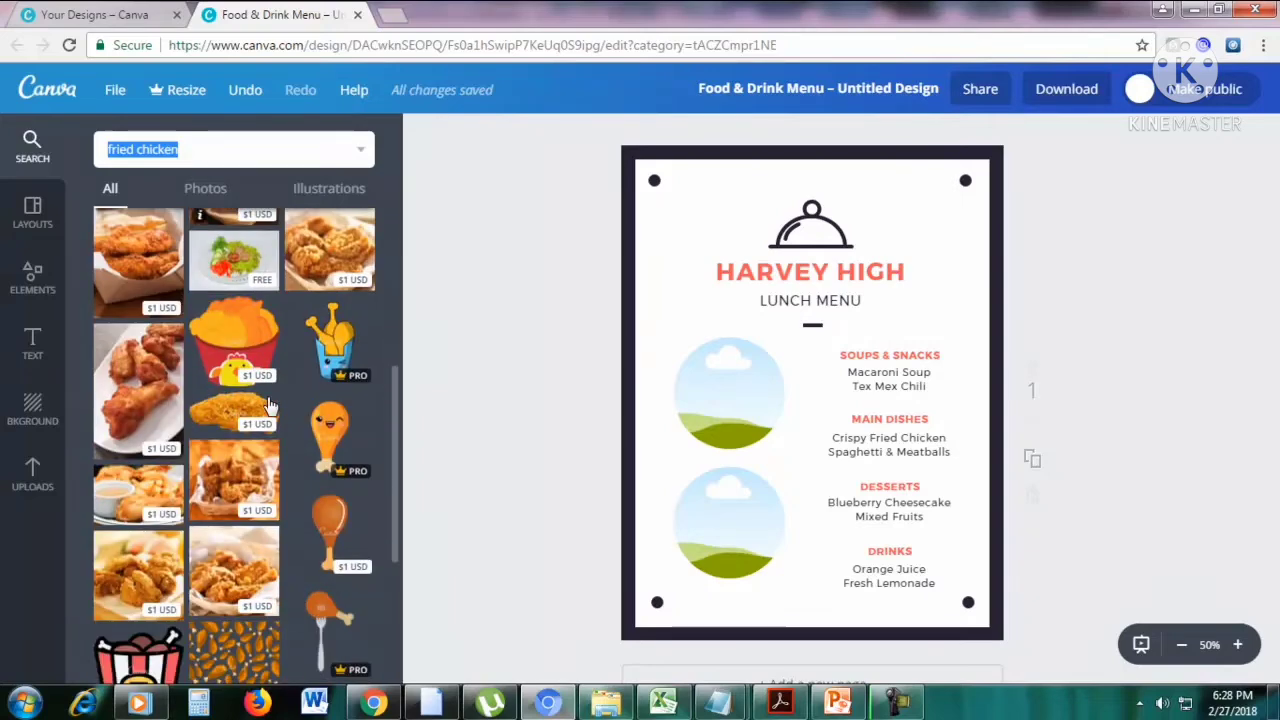
scroll(268, 404, up, 5)
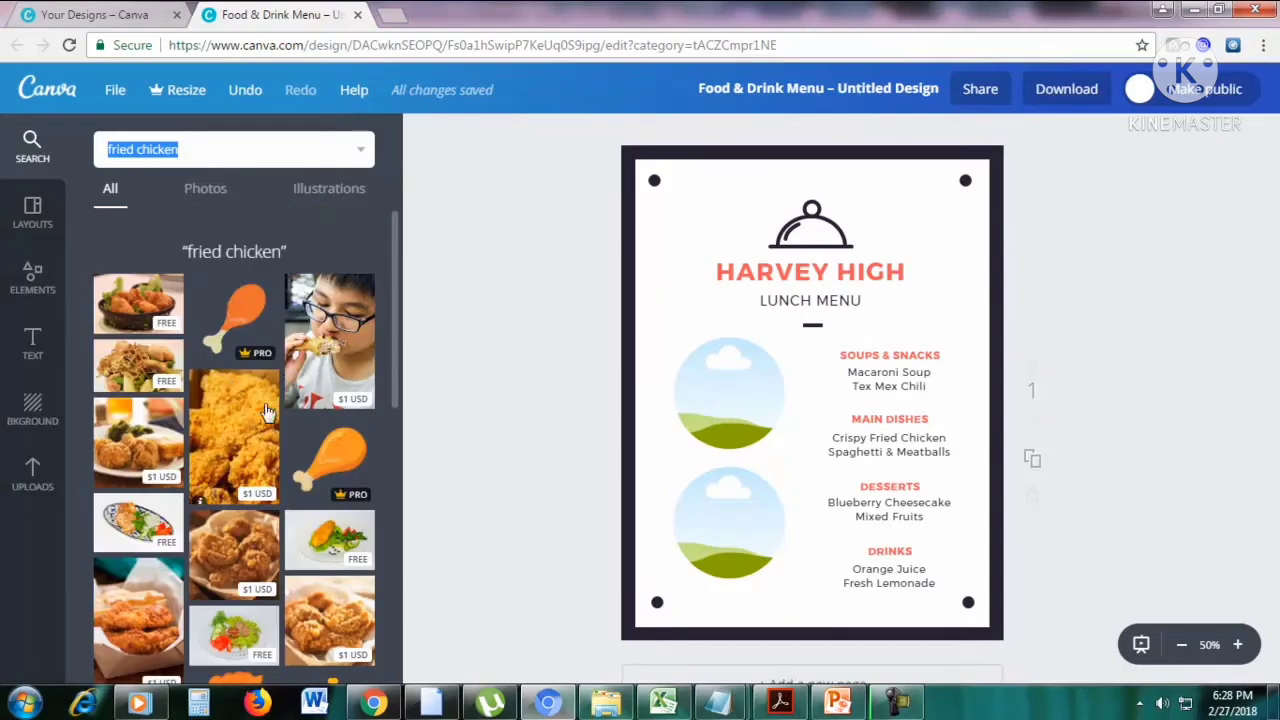
scroll(268, 408, down, 3)
scroll(268, 408, up, 1)
Open Pixabay in a new browser tab and search its free images for "fried chicken".
click(398, 10)
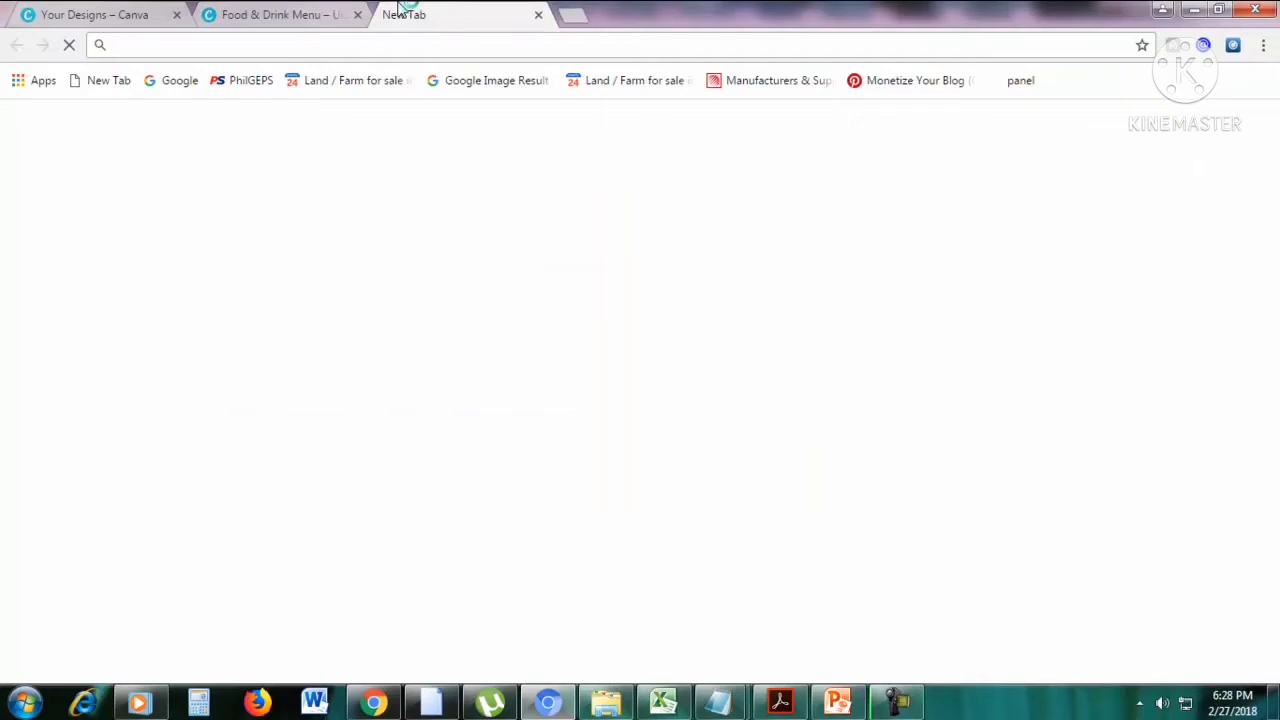
text(pixabay.com)
key(Return)
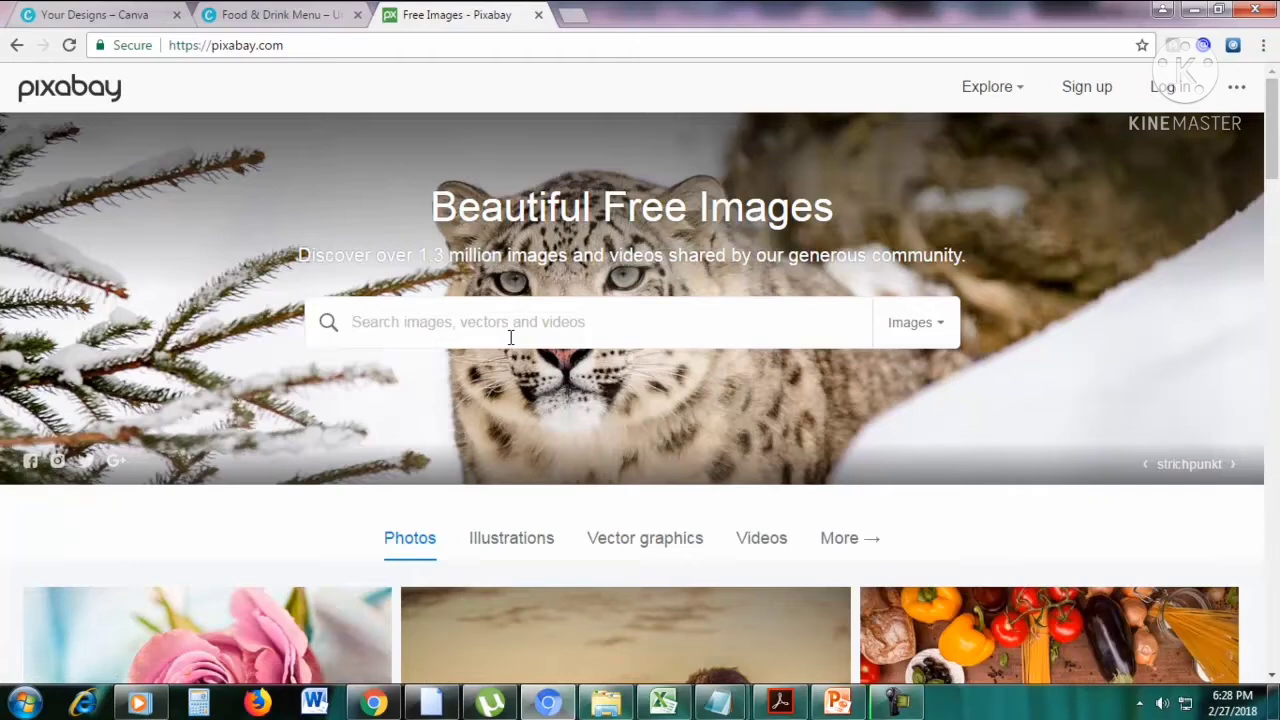
text(fri)
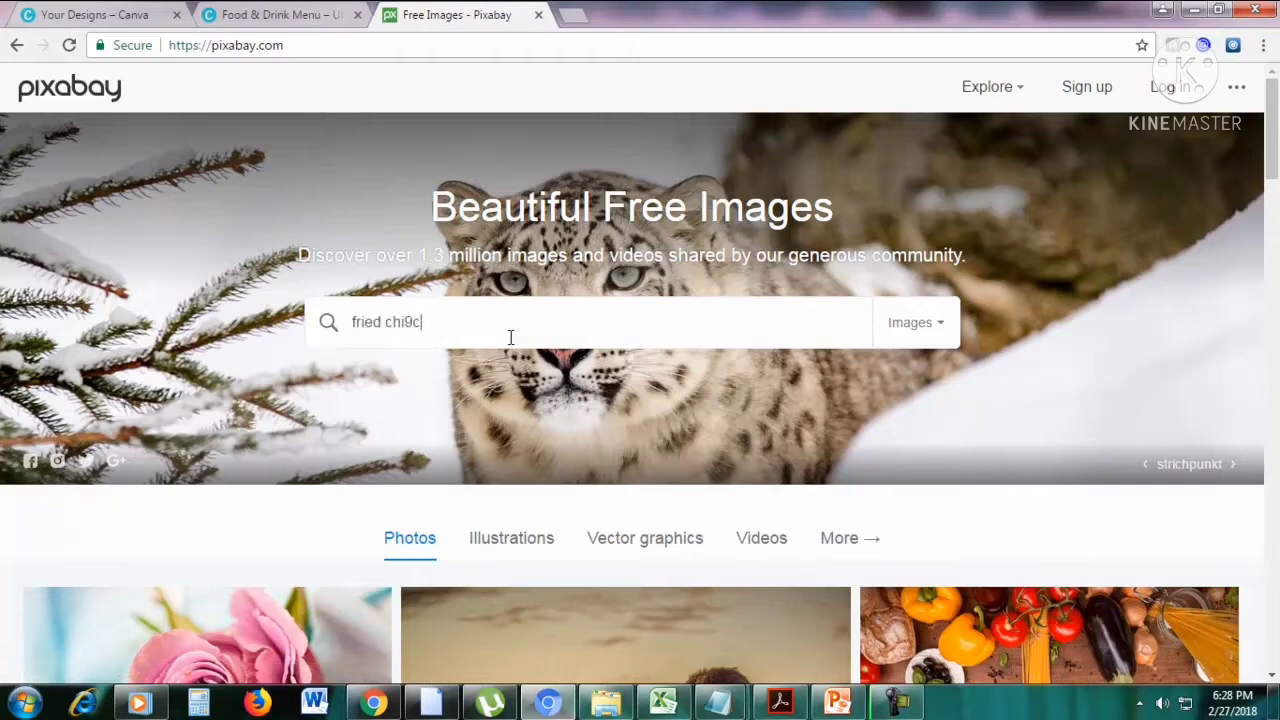
text(ed chicken)
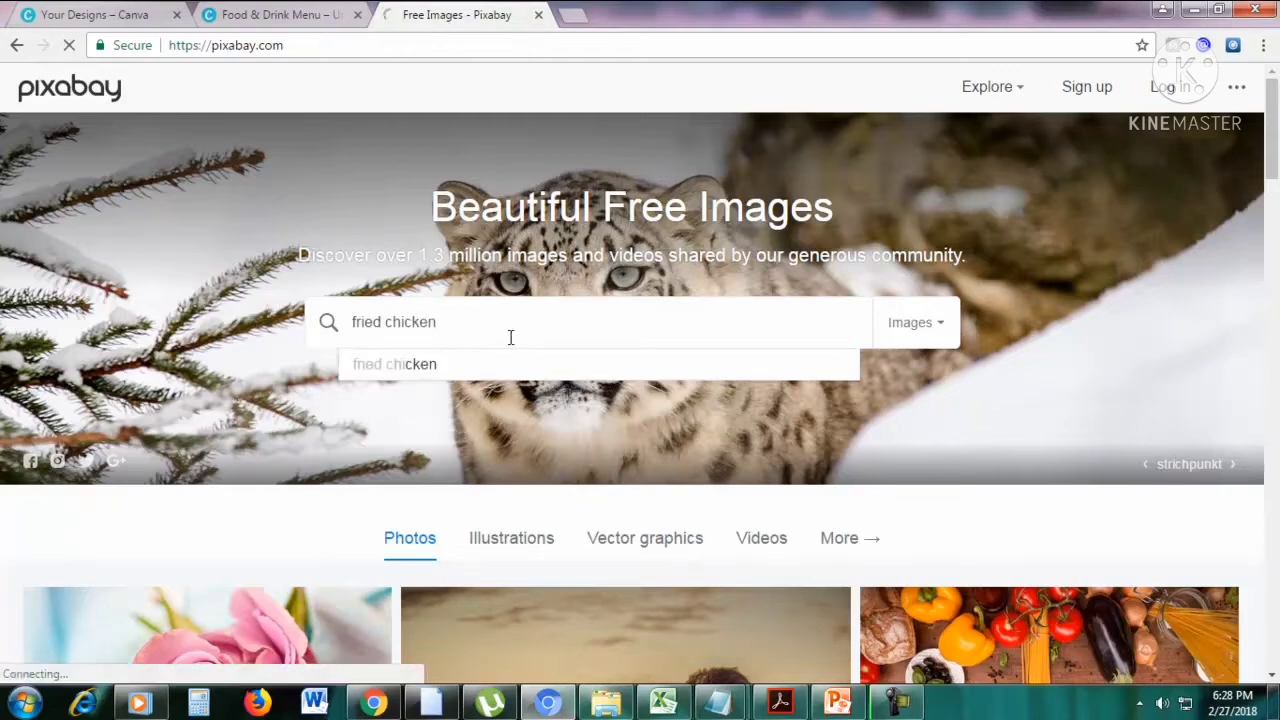
scroll(1203, 368, down, 5)
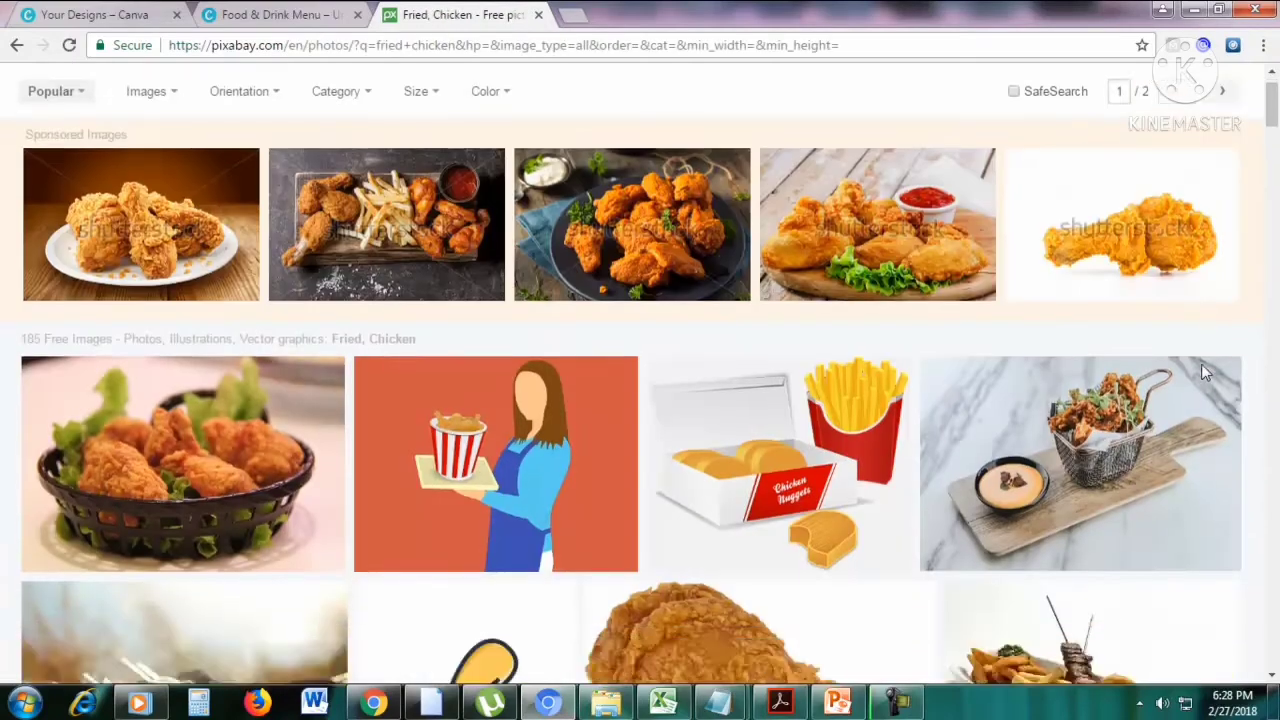
Look through Pixabay's free fried chicken photos, close that browser tab and return to the Canva menu design.
scroll(1205, 373, down, 3)
scroll(443, 343, down, 5)
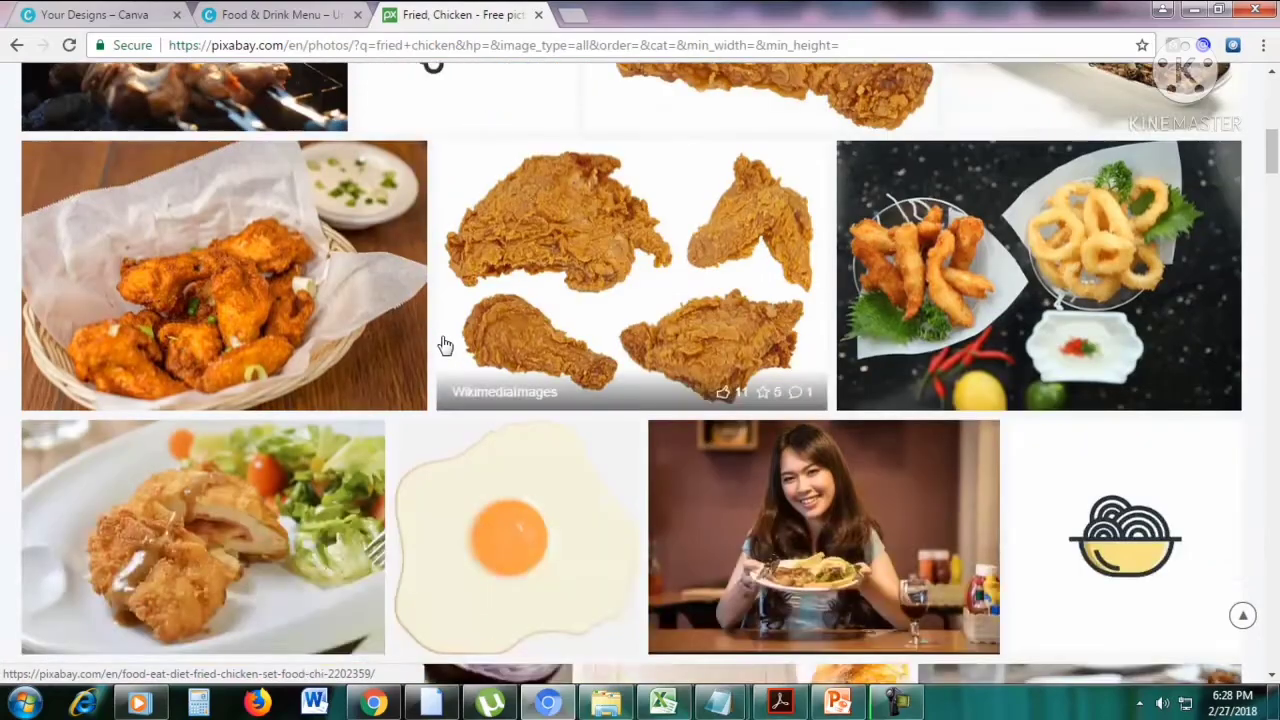
scroll(420, 390, down, 3)
scroll(423, 354, up, 15)
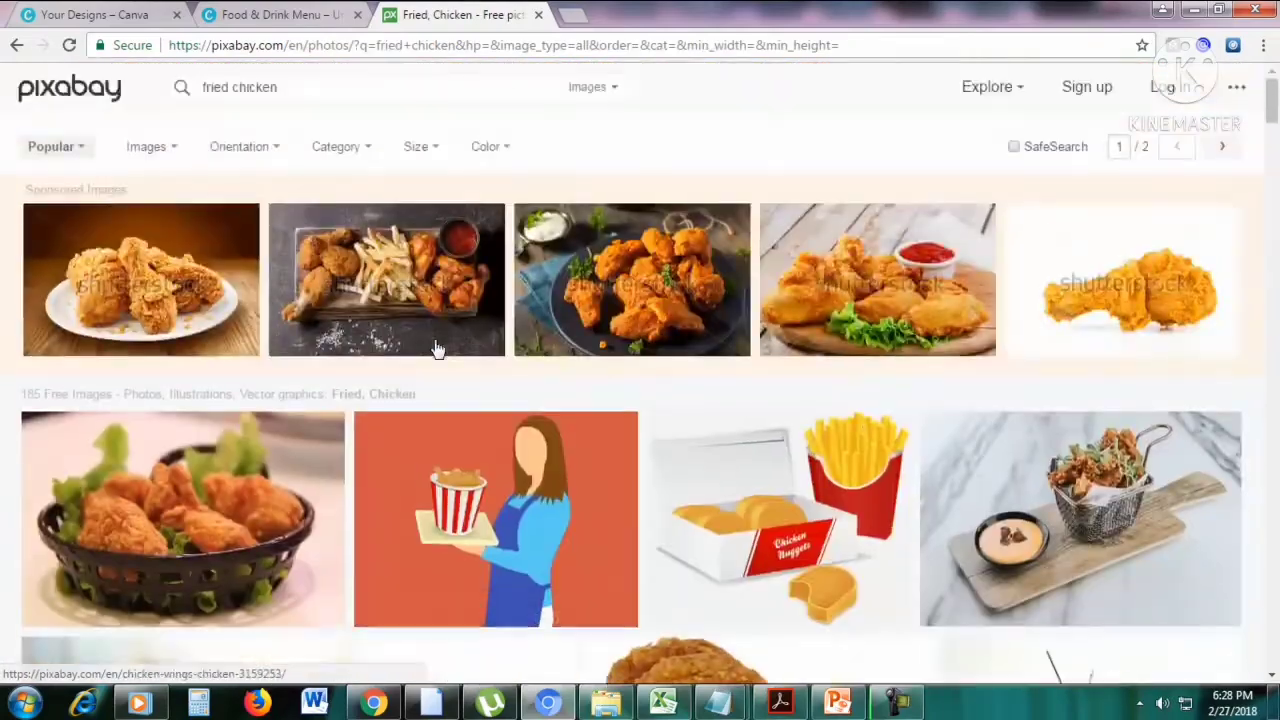
click(275, 15)
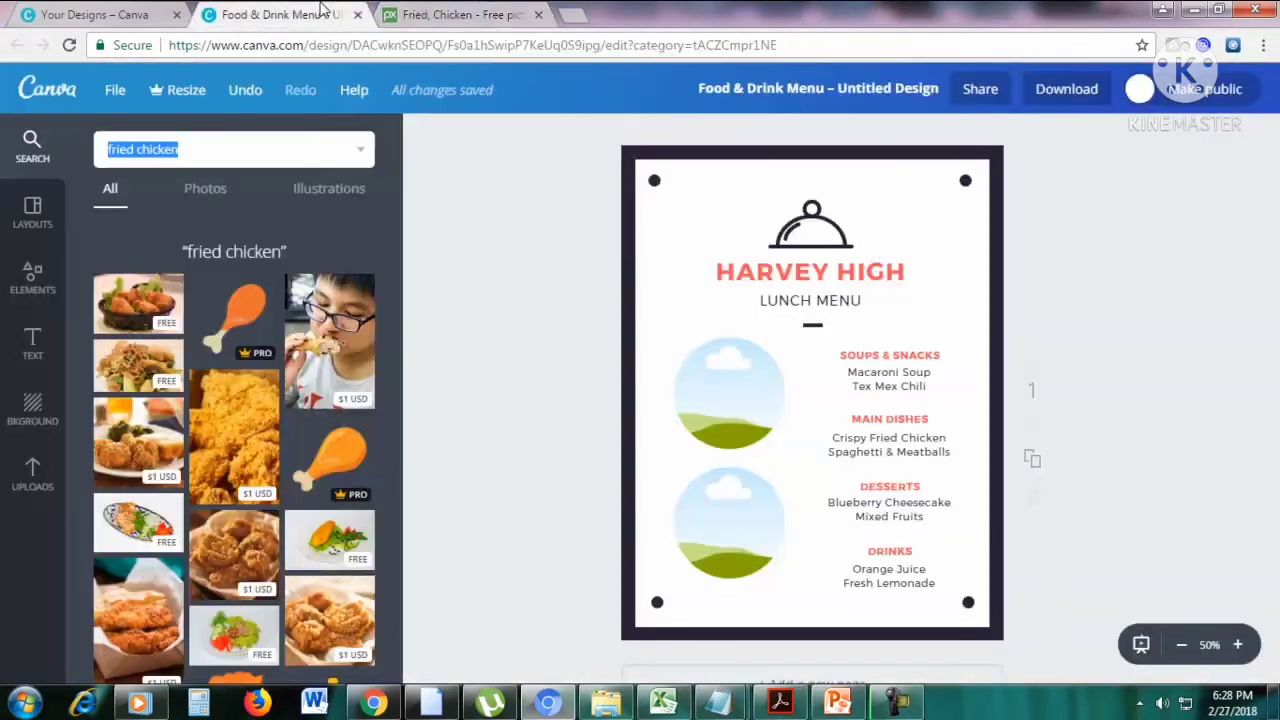
click(538, 15)
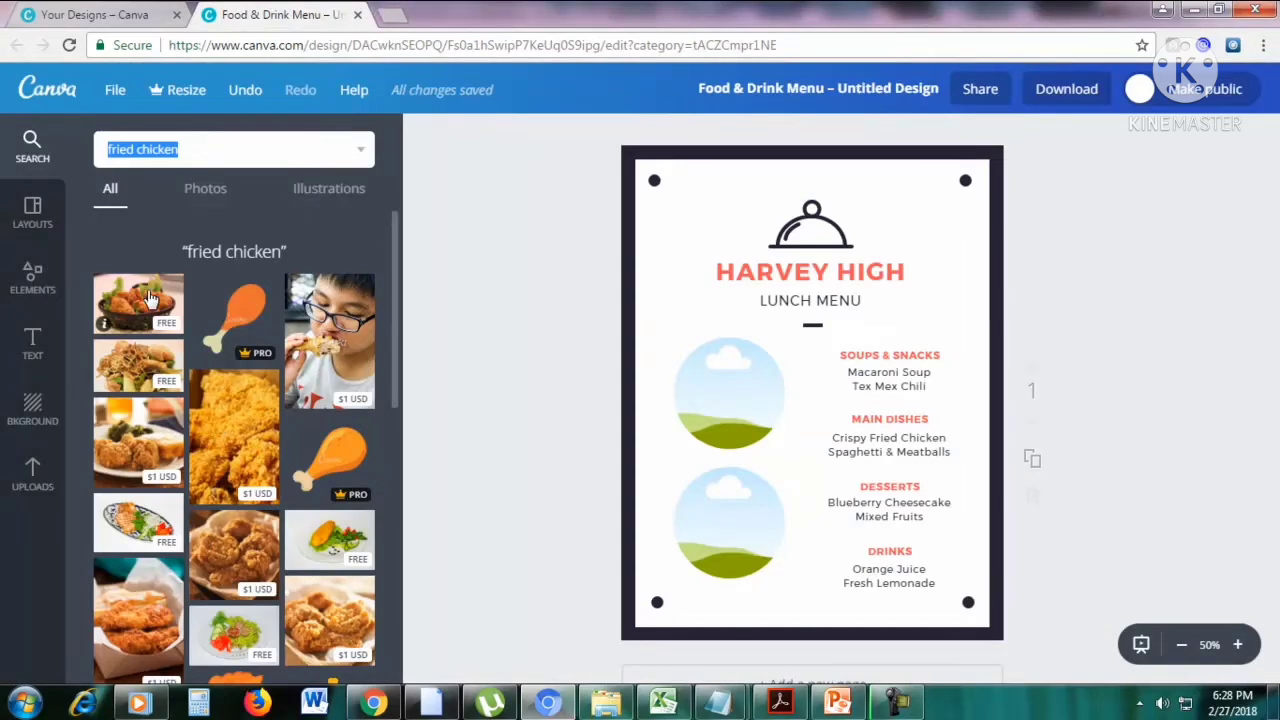
Fill the upper circular frame with the free photo of fried chicken in a black basket.
drag(148, 298, 738, 374)
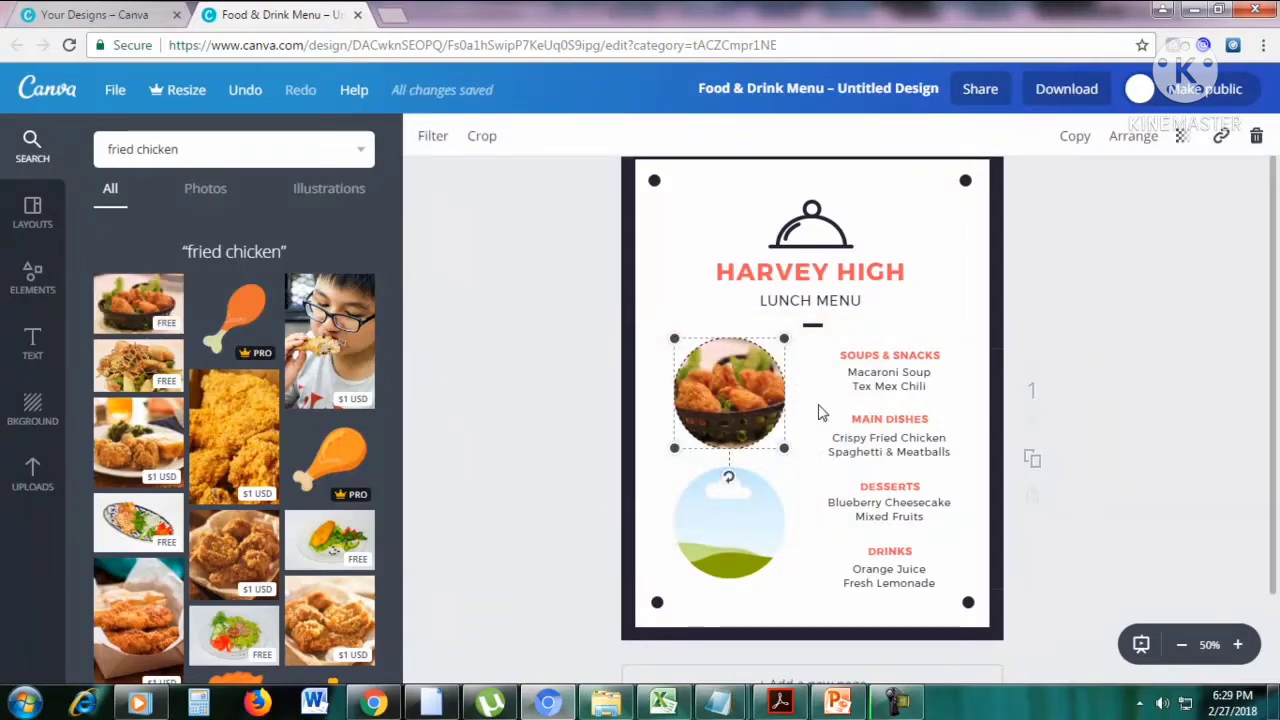
click(800, 484)
click(720, 399)
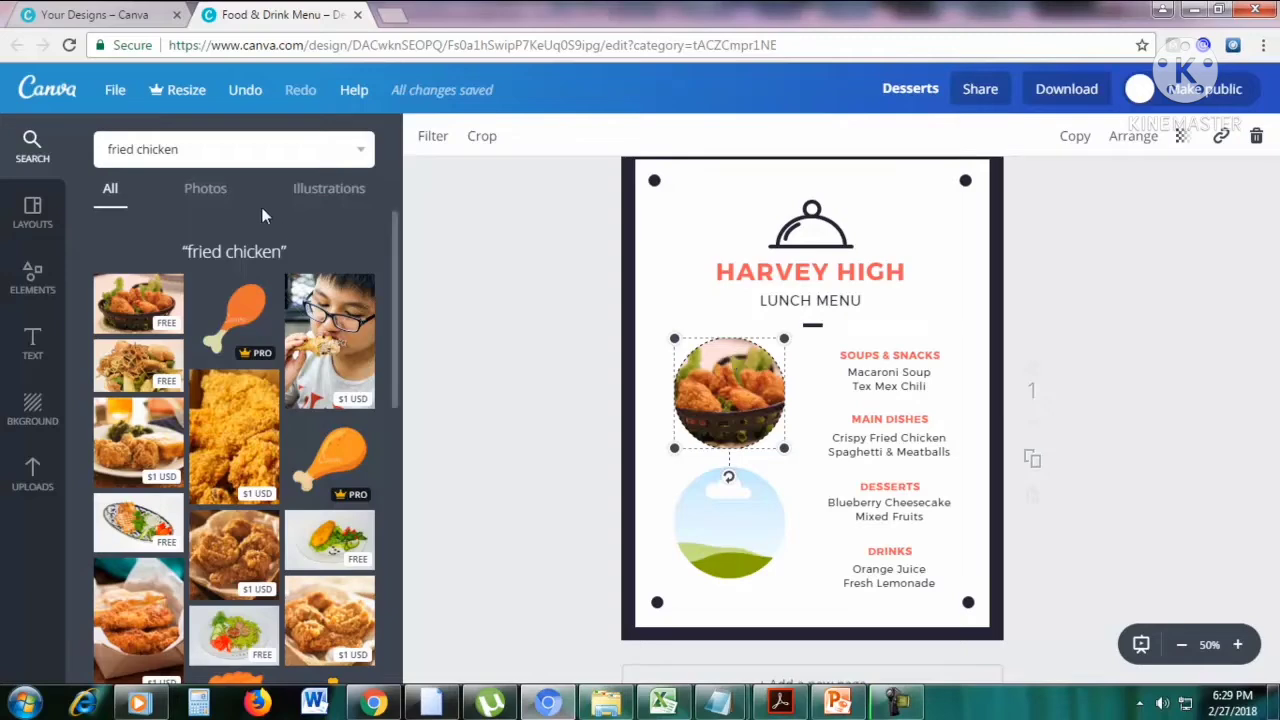
Search the image library for "fruit" and fill the lower circular frame with the free photo of a bowl of oranges and pears.
click(200, 152)
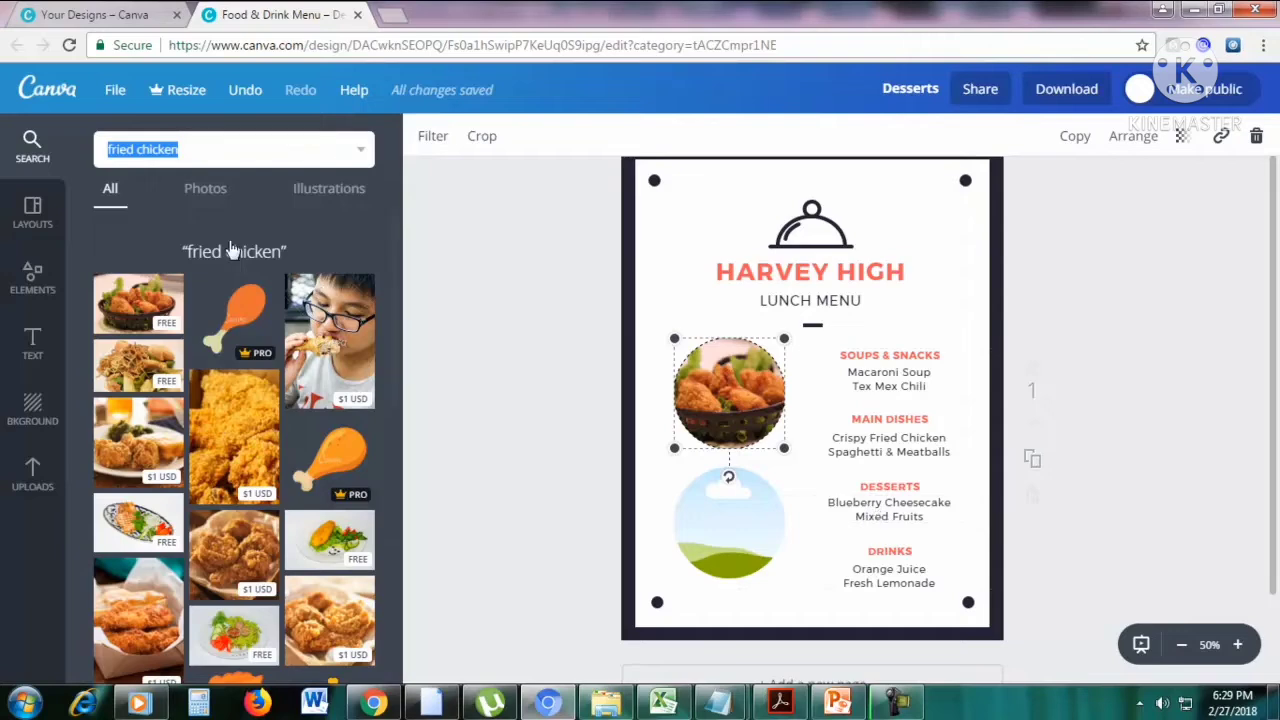
text(fruit)
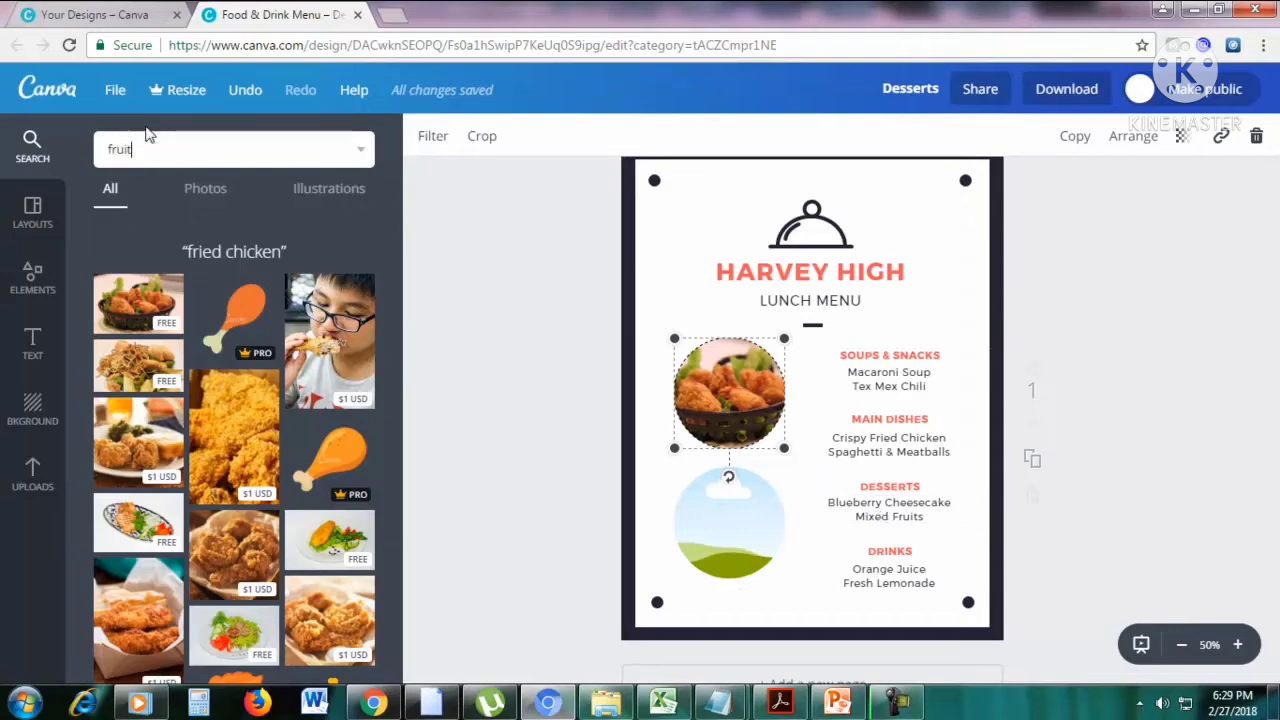
key(Return)
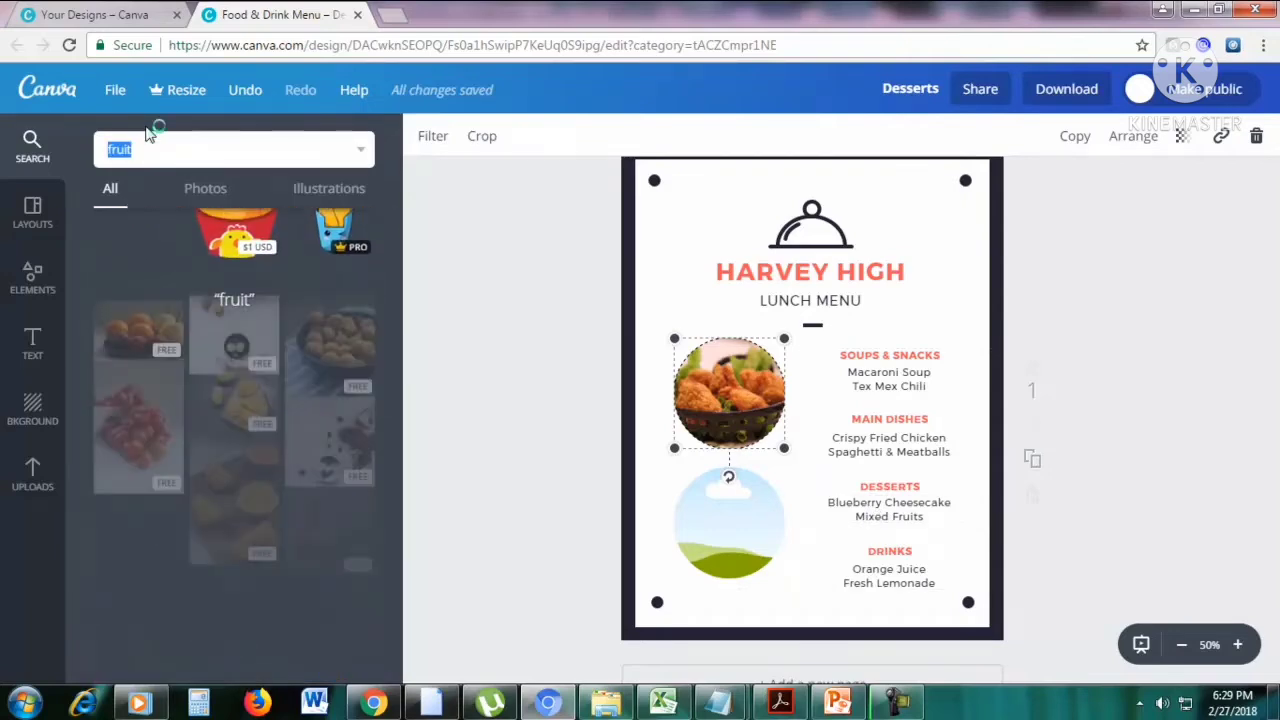
scroll(300, 380, down, 3)
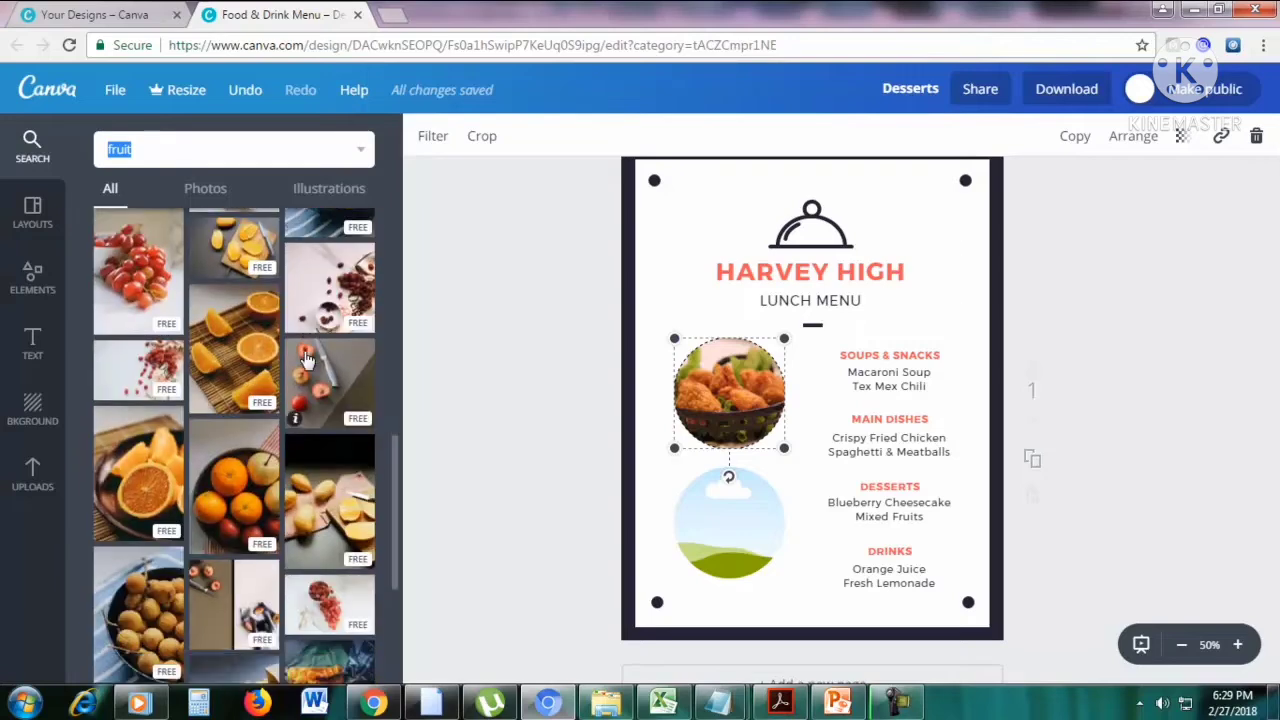
scroll(299, 365, down, 2)
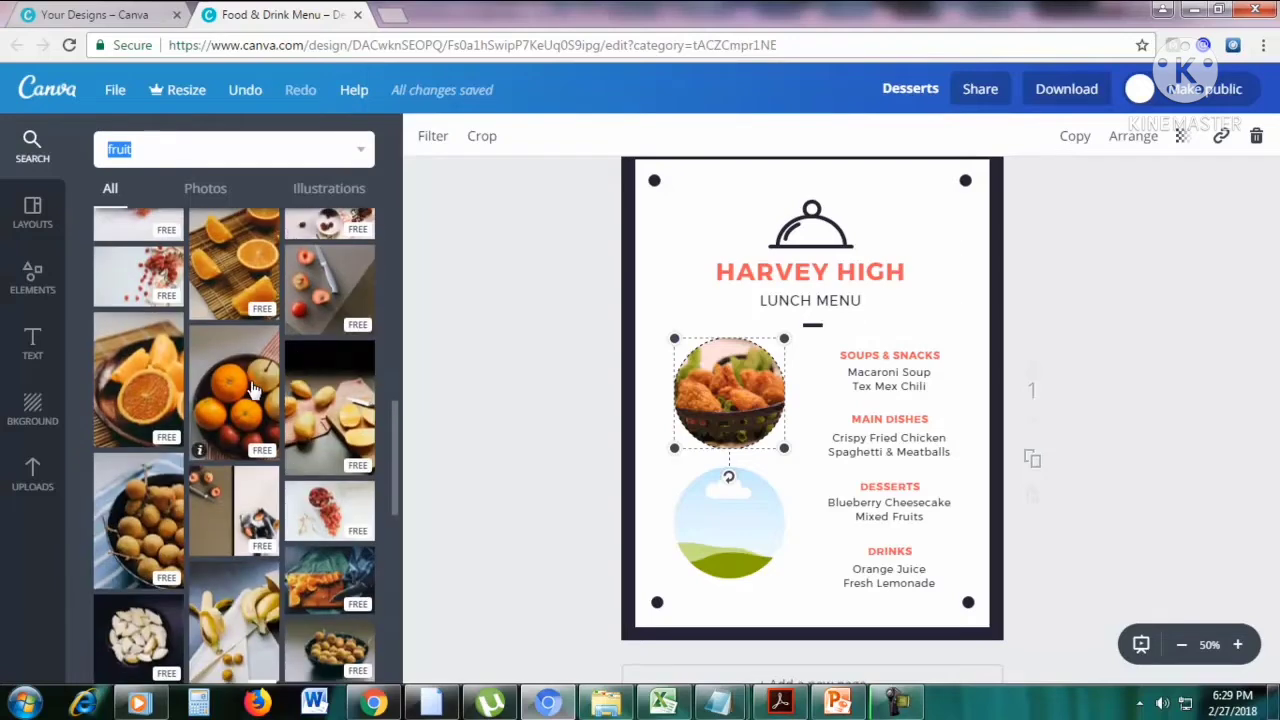
drag(199, 450, 729, 520)
click(1250, 345)
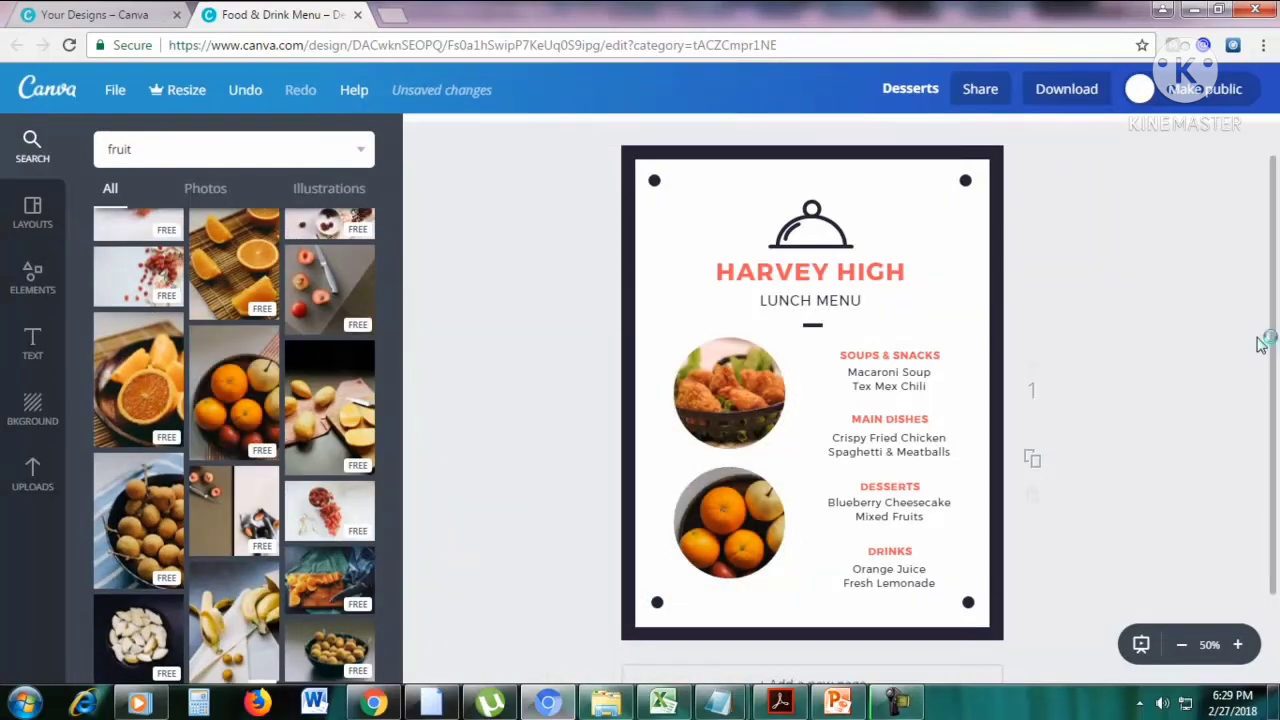
Duplicate the finished lunch menu page to create a second page.
scroll(1236, 351, up, 1)
scroll(1236, 351, down, 2)
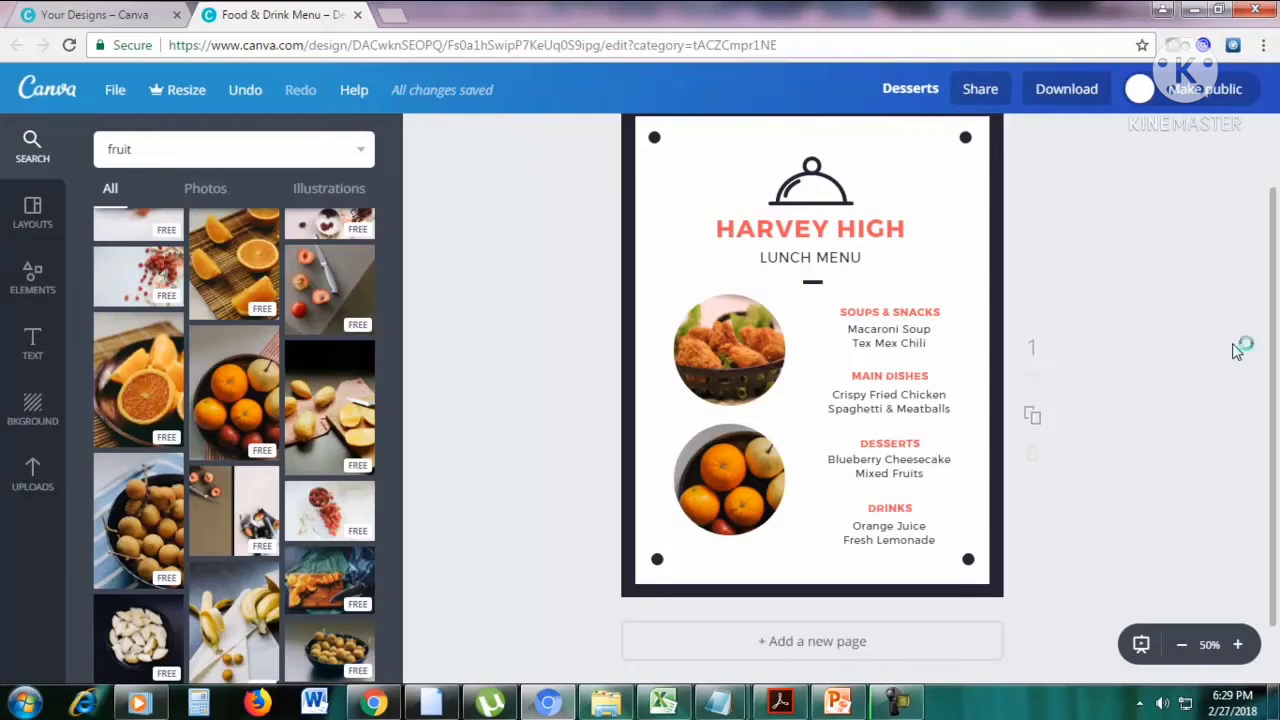
scroll(1236, 351, down, 2)
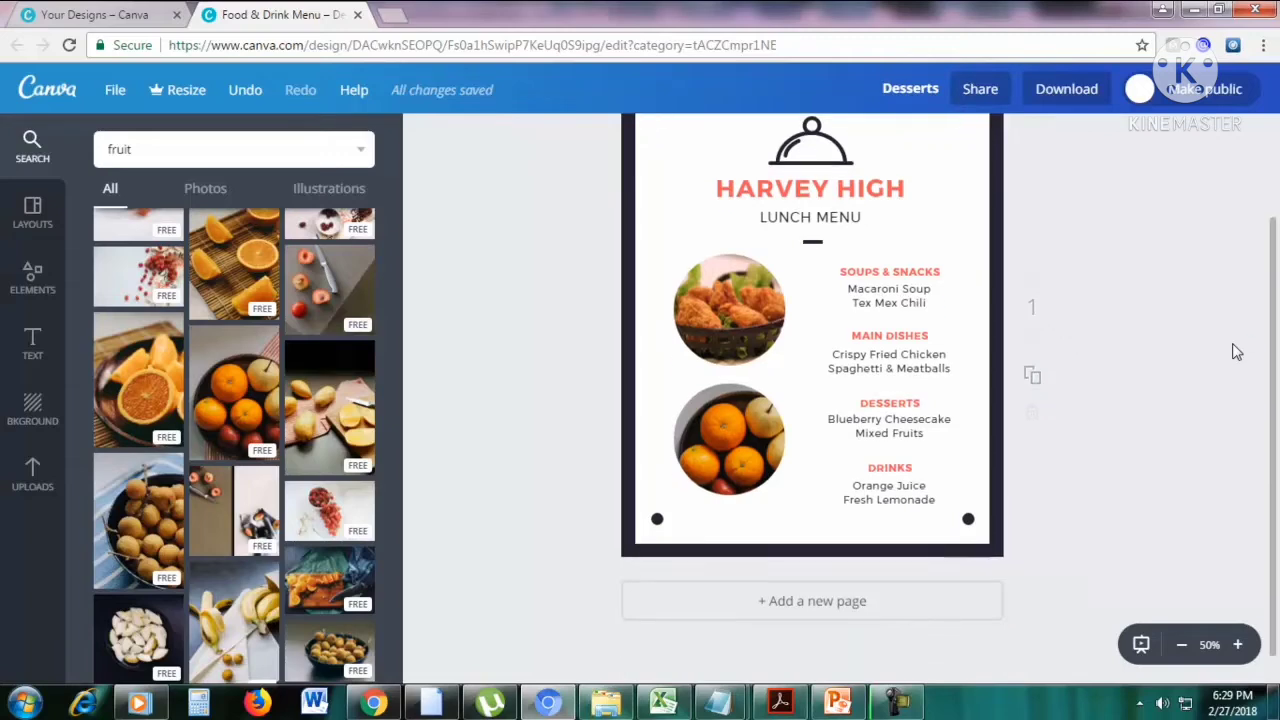
scroll(1100, 356, up, 3)
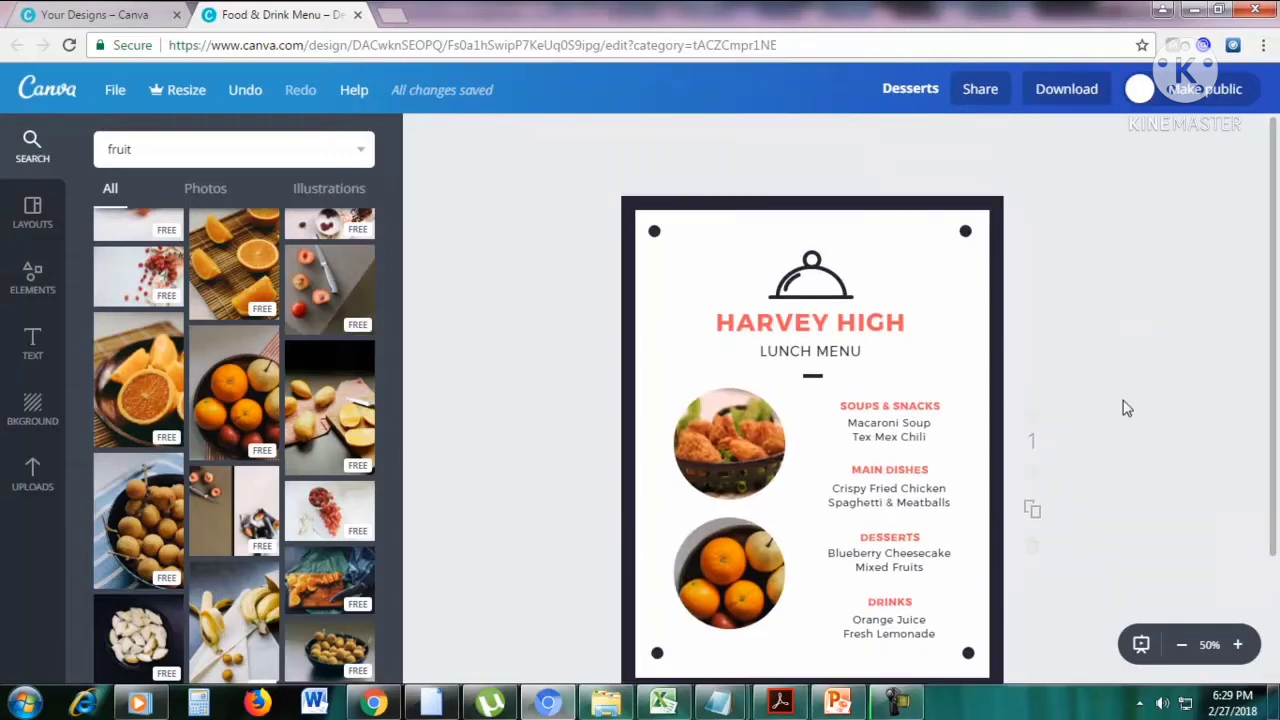
scroll(1274, 430, down, 1)
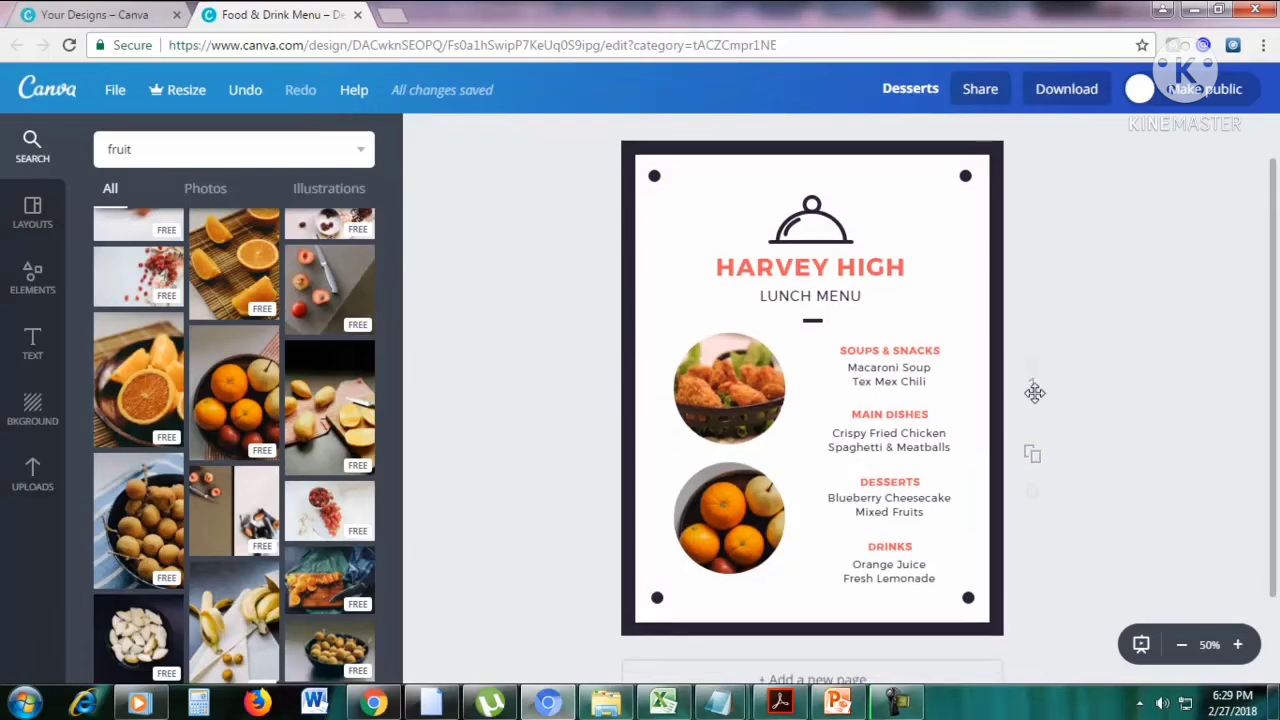
click(1033, 458)
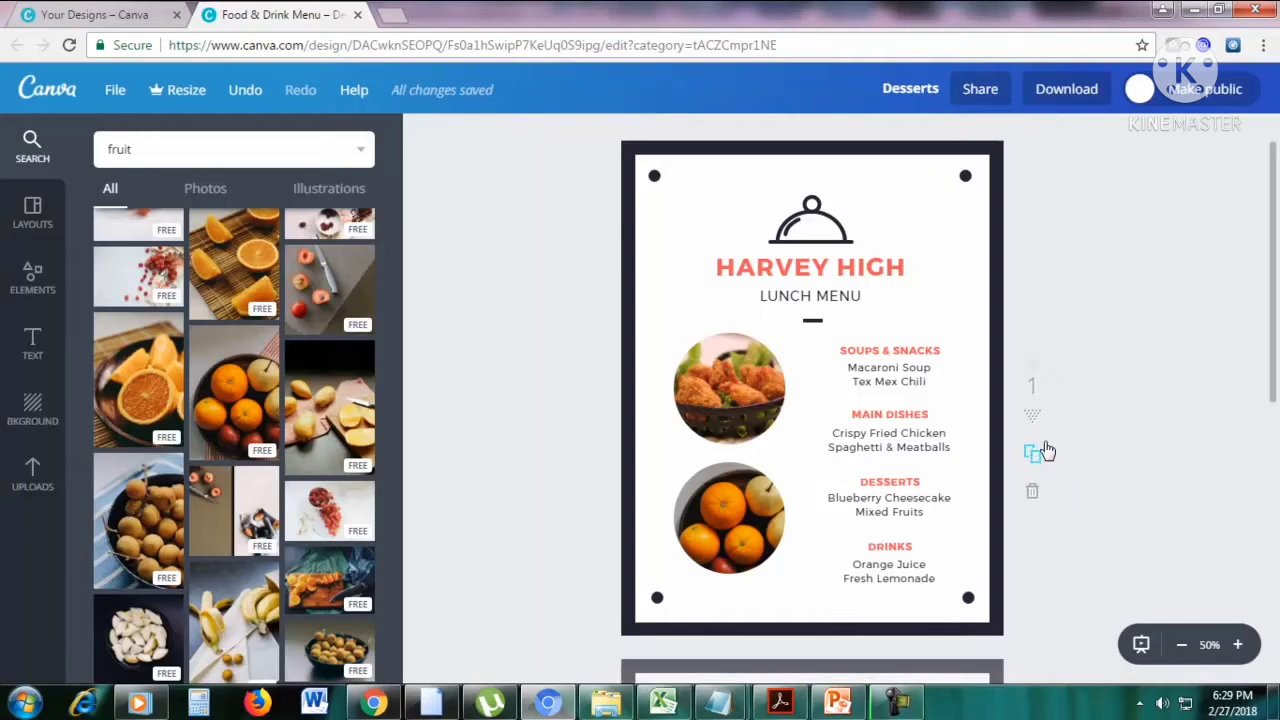
scroll(1205, 371, down, 2)
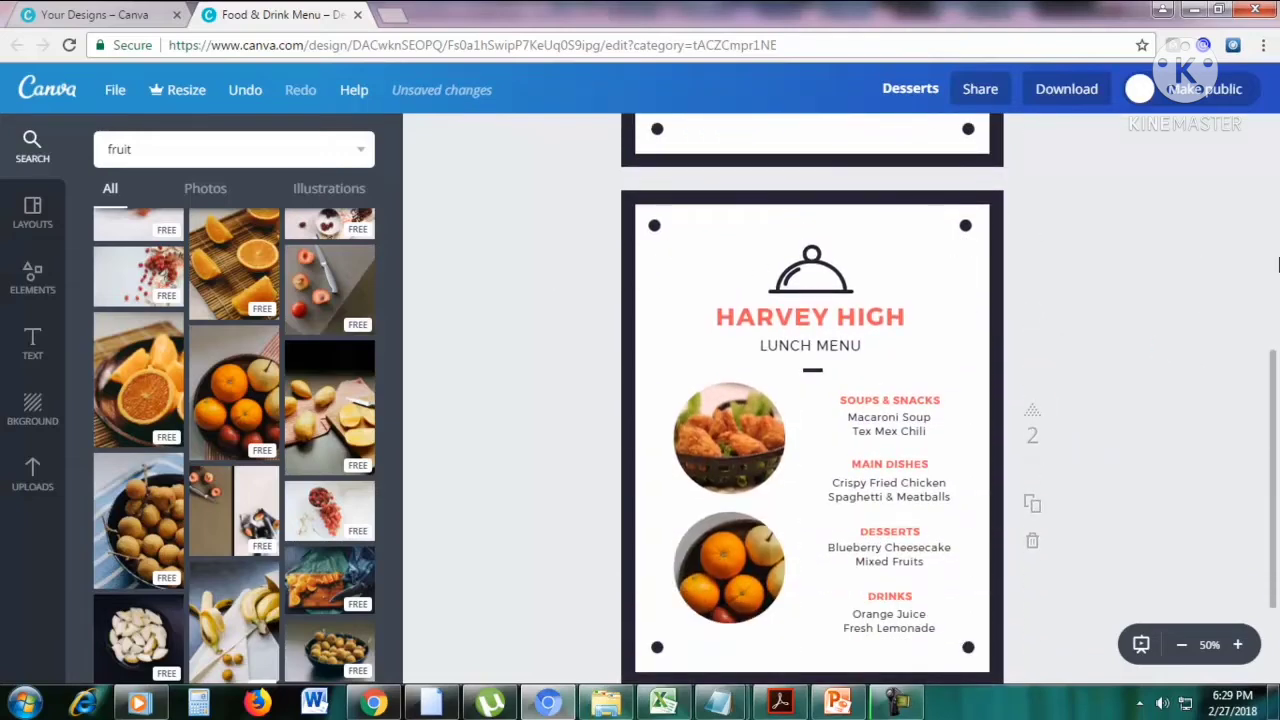
Delete both circular photo elements, frames included, from the second page.
scroll(831, 302, down, 1)
click(774, 337)
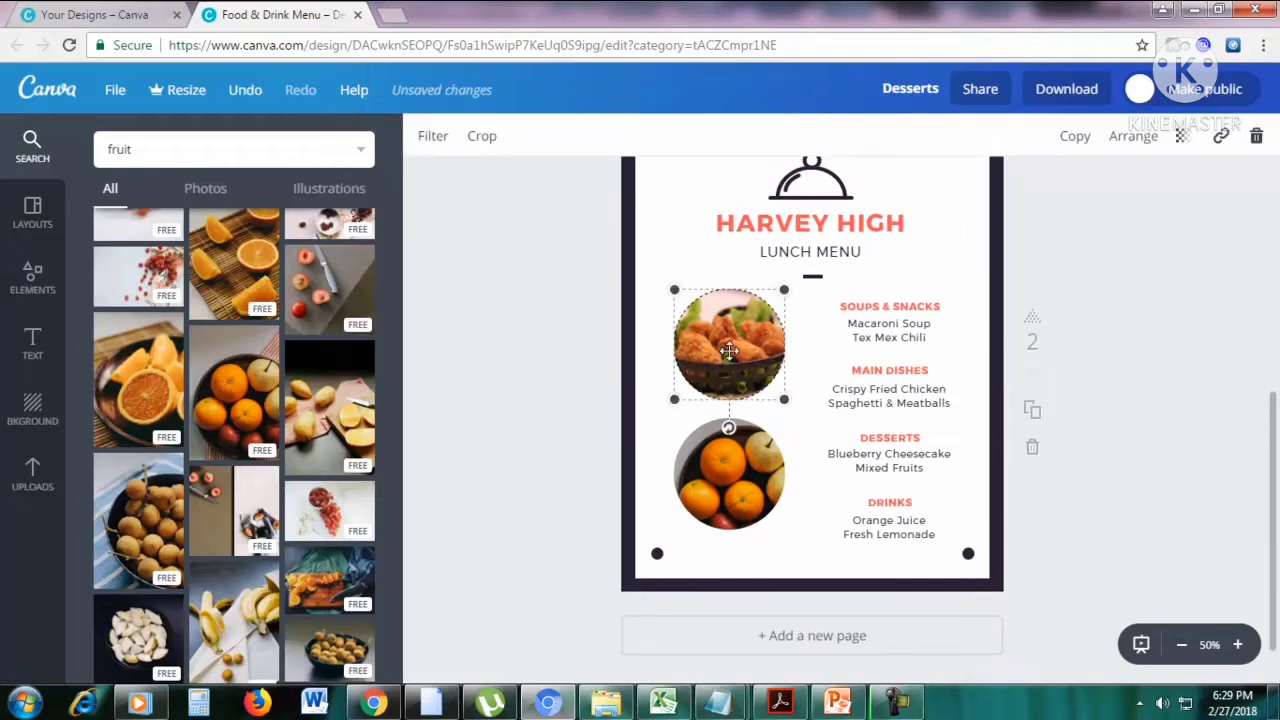
click(1256, 136)
click(1238, 221)
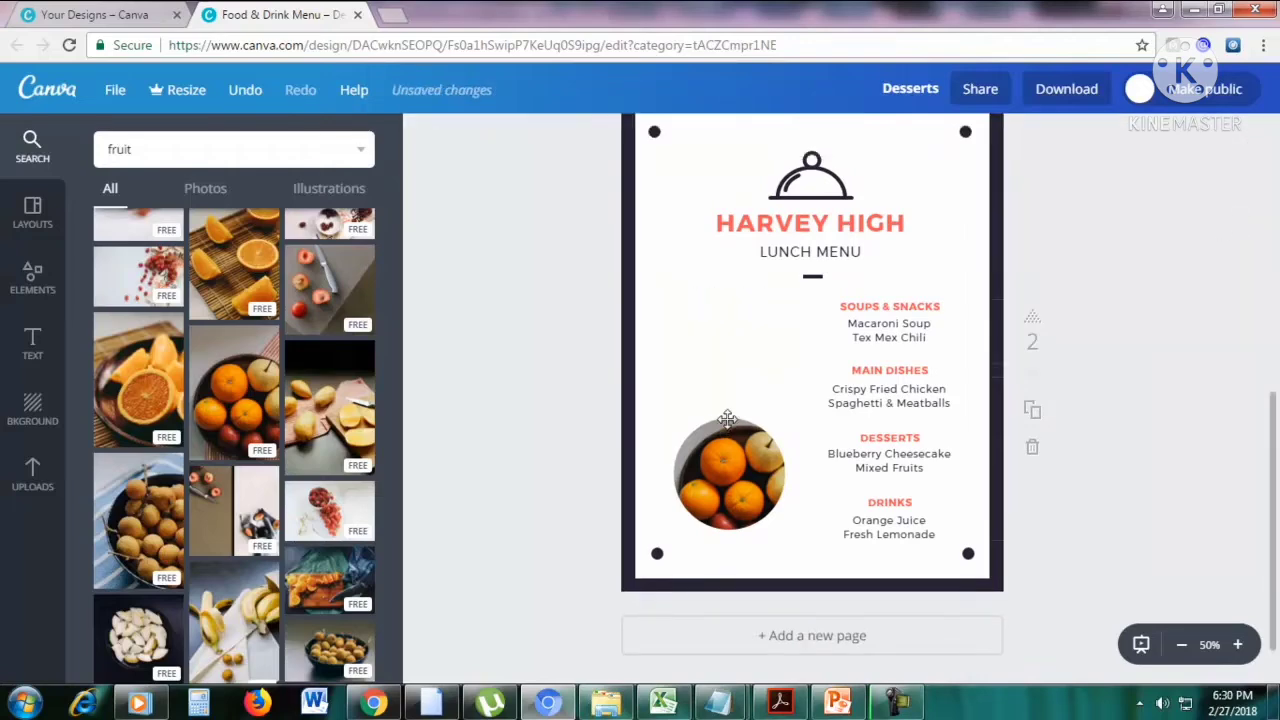
click(1256, 138)
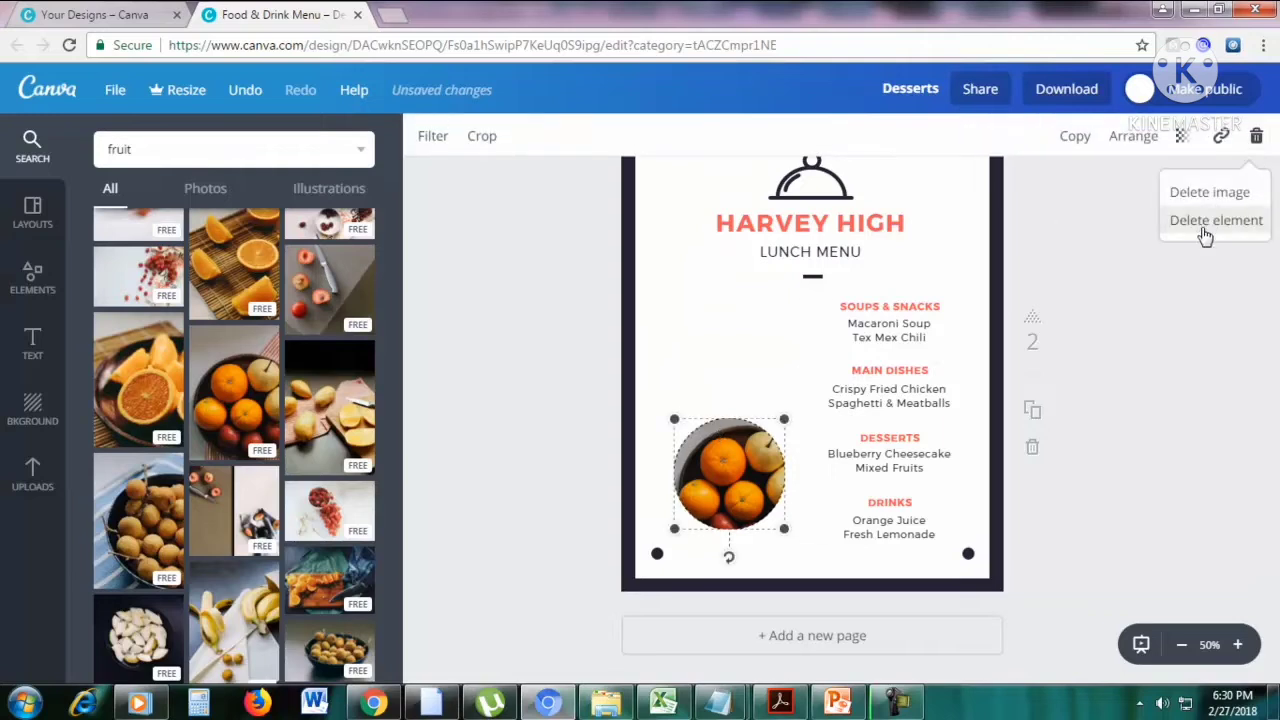
click(1214, 221)
Delete the whole group of menu section texts and the LUNCH MENU subtitle from the second page.
click(911, 322)
click(1254, 136)
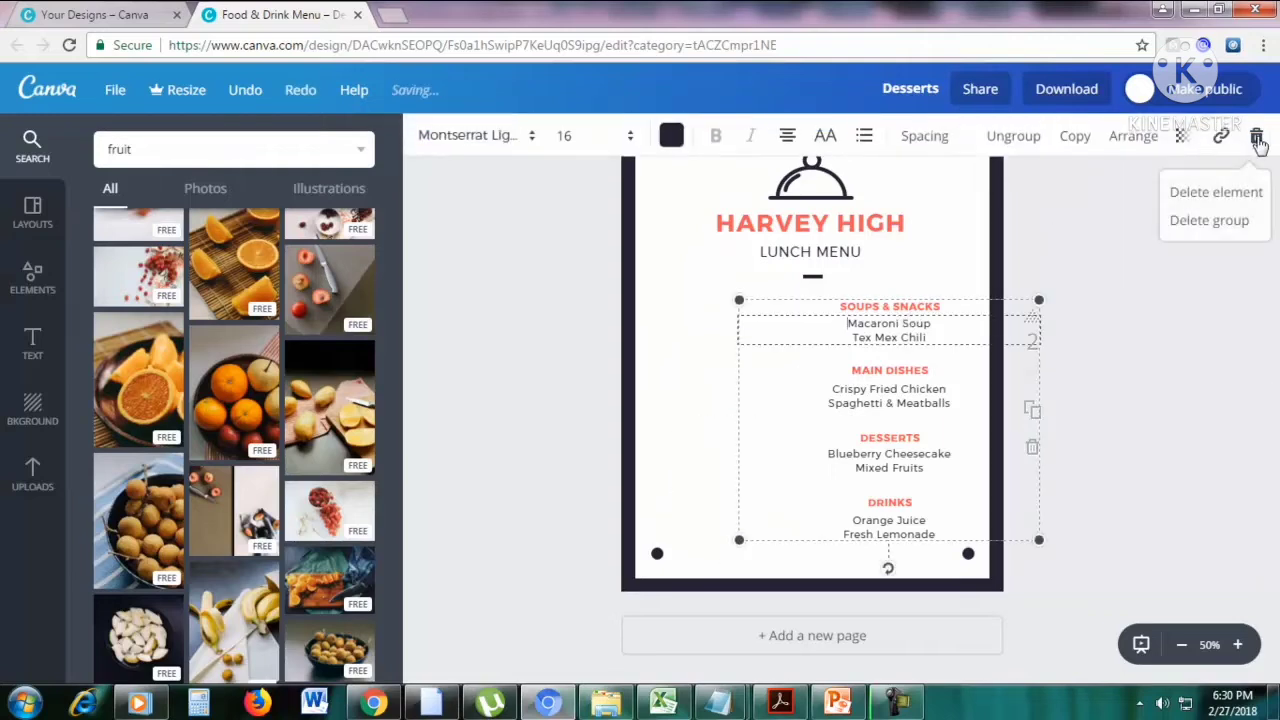
click(1218, 219)
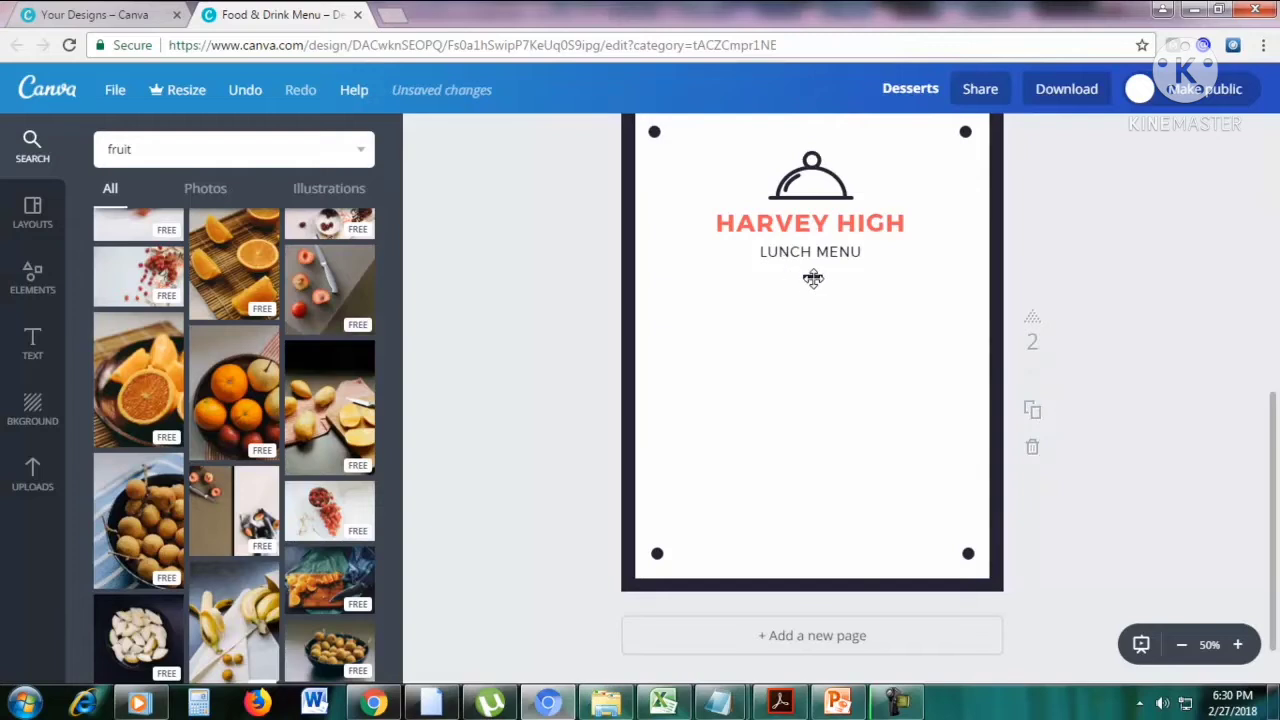
click(814, 276)
click(784, 231)
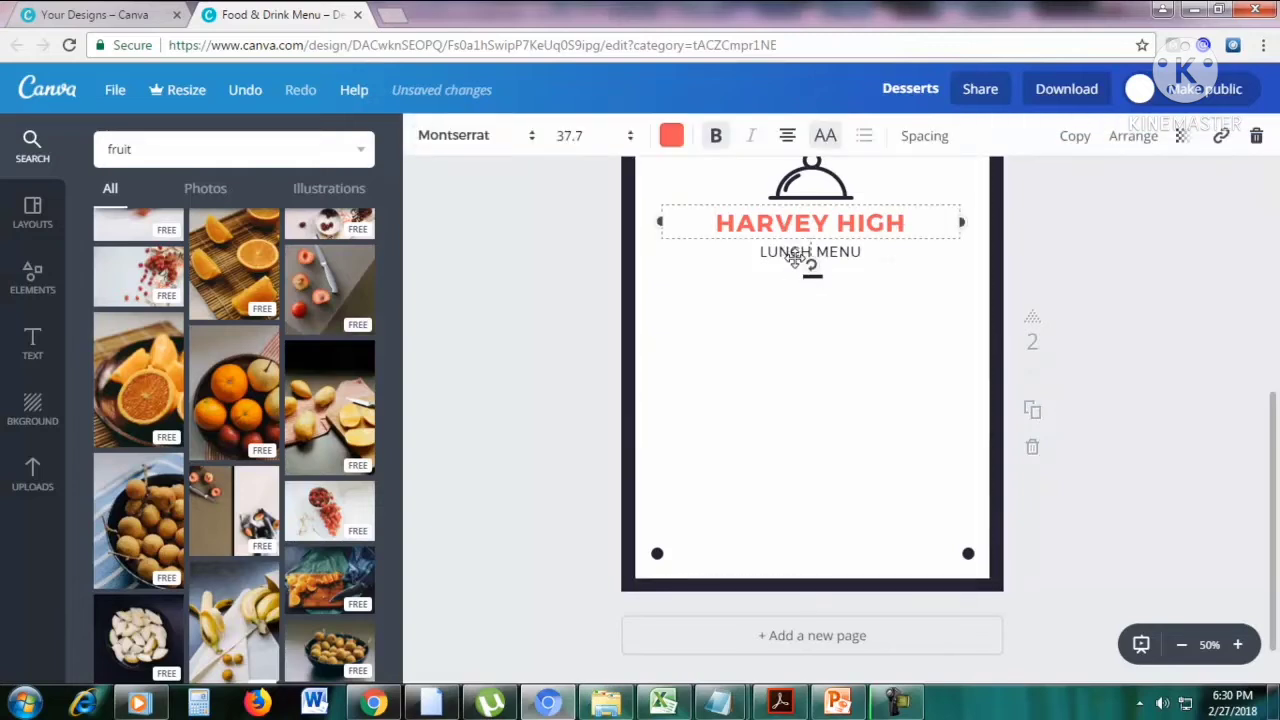
click(795, 258)
click(1256, 136)
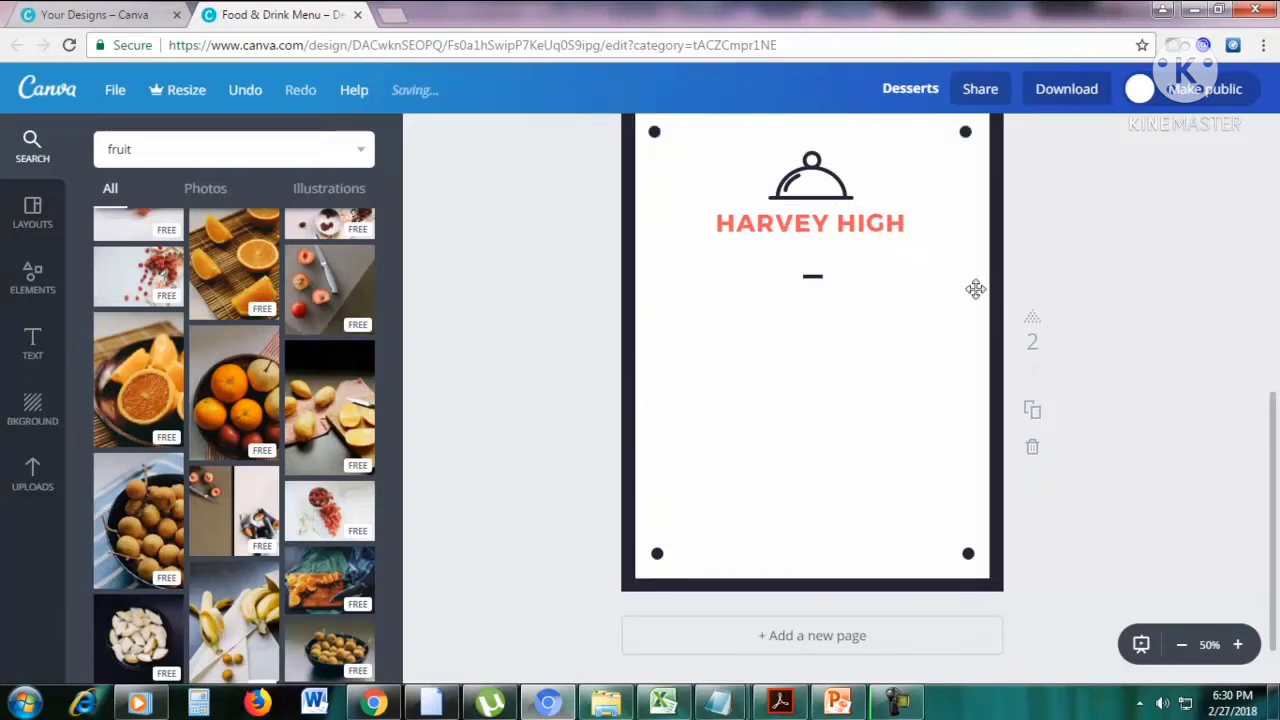
Add the three-by-three photo frame from the Frames elements and centre it below the heading on the second page.
scroll(1126, 293, up, 3)
scroll(1088, 293, down, 3)
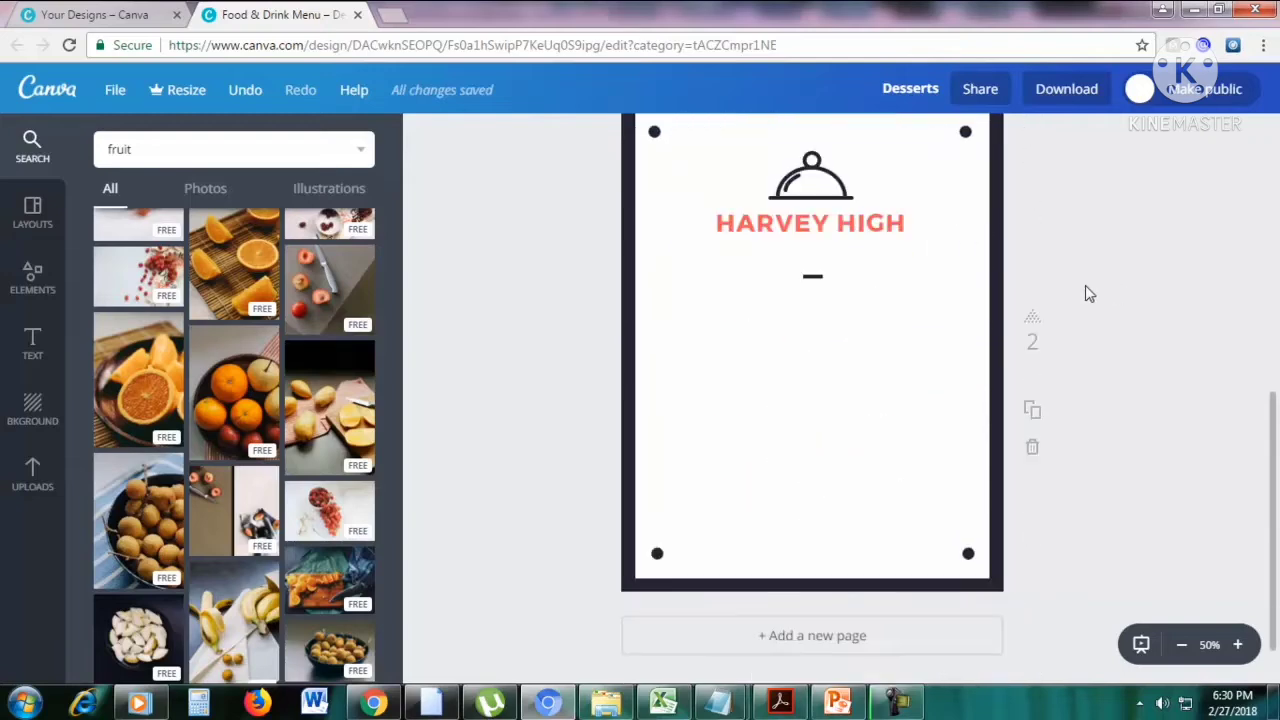
scroll(1084, 284, up, 1)
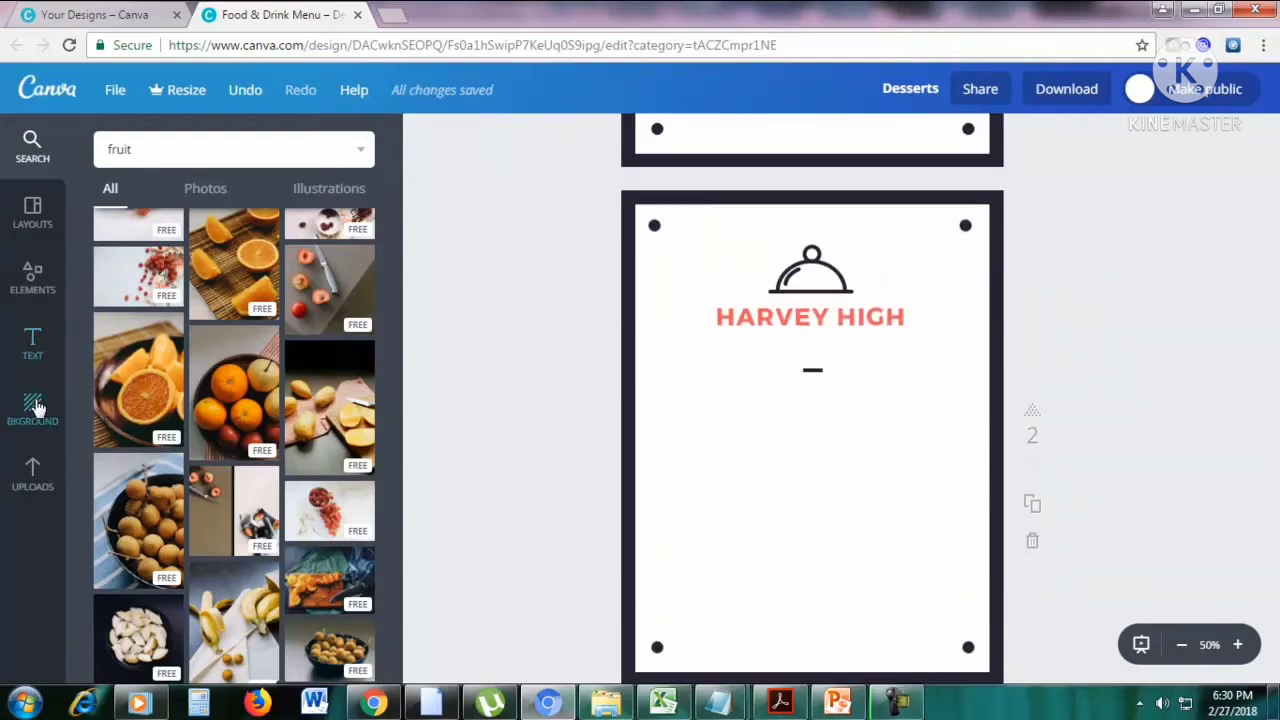
click(22, 287)
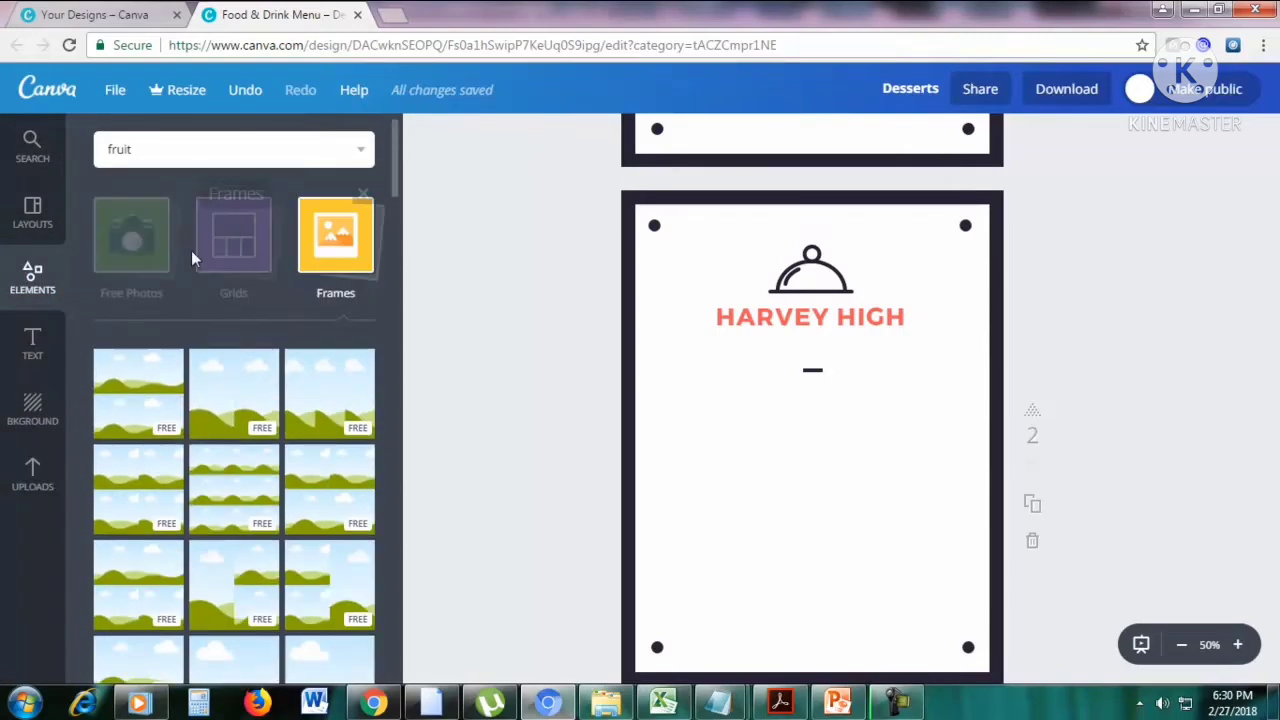
click(364, 250)
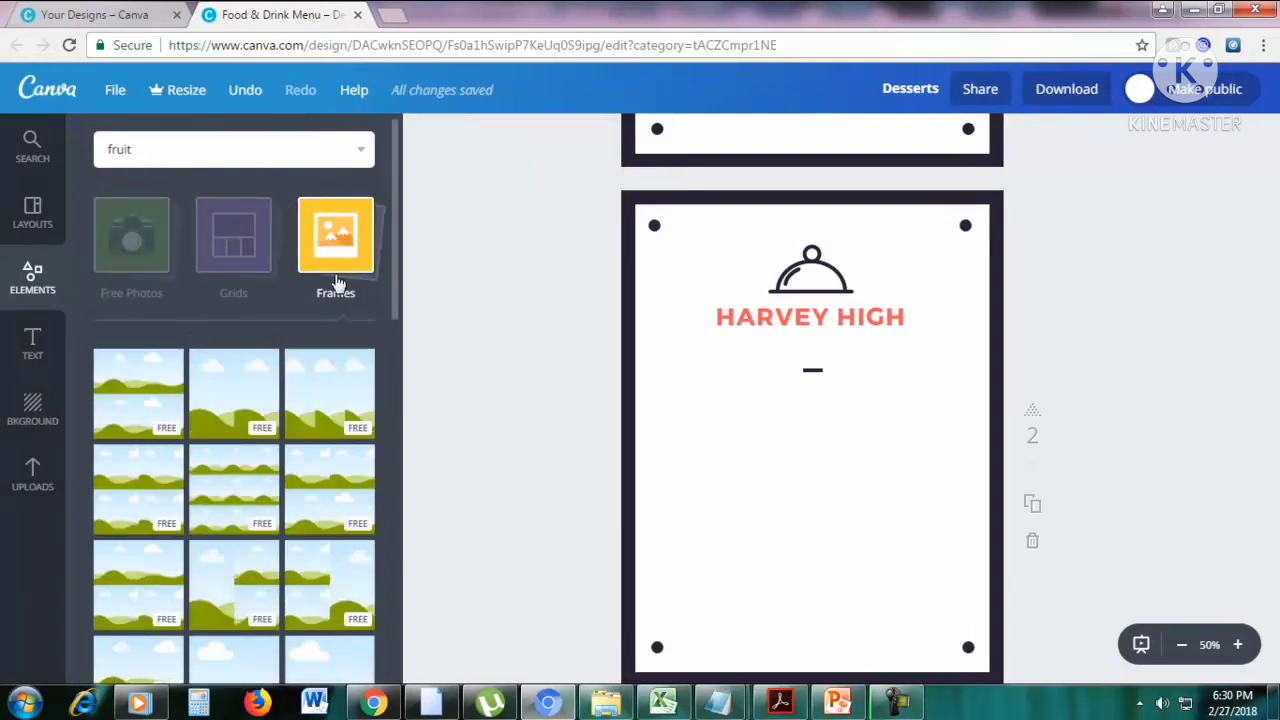
scroll(224, 423, down, 1)
drag(225, 403, 777, 494)
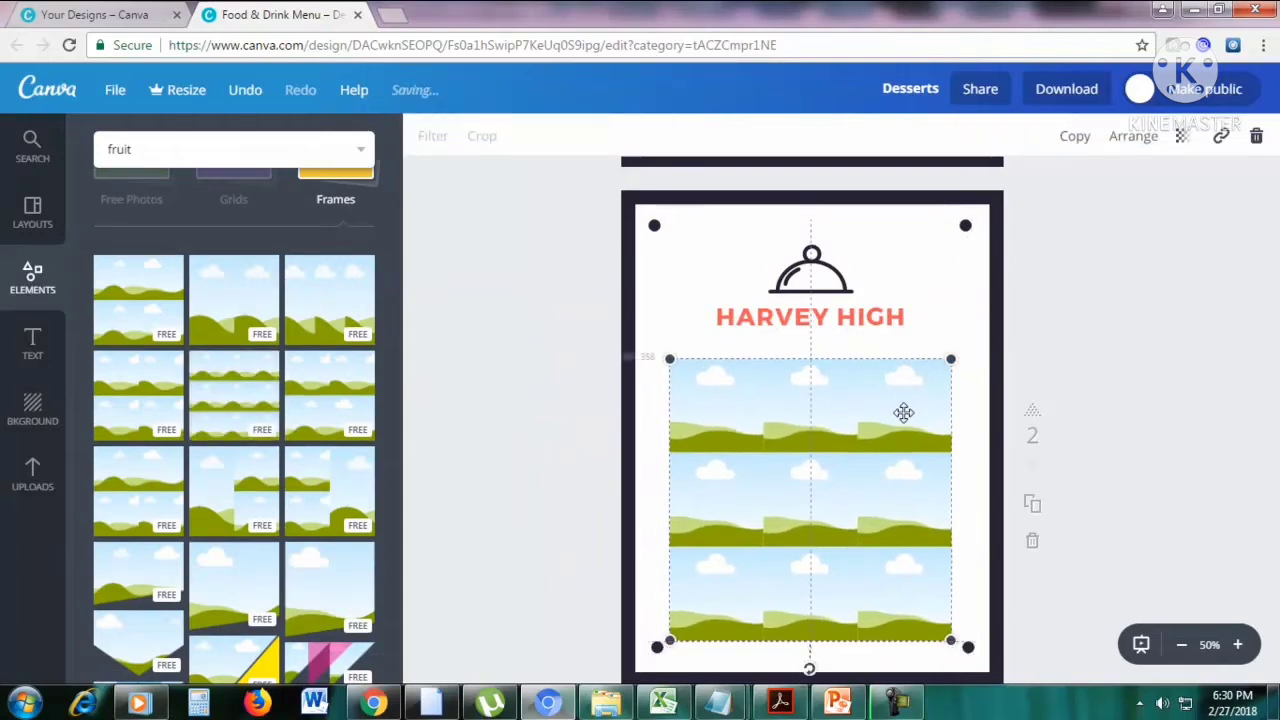
Replace the second page's heading text with "FRUITS".
double_click(862, 320)
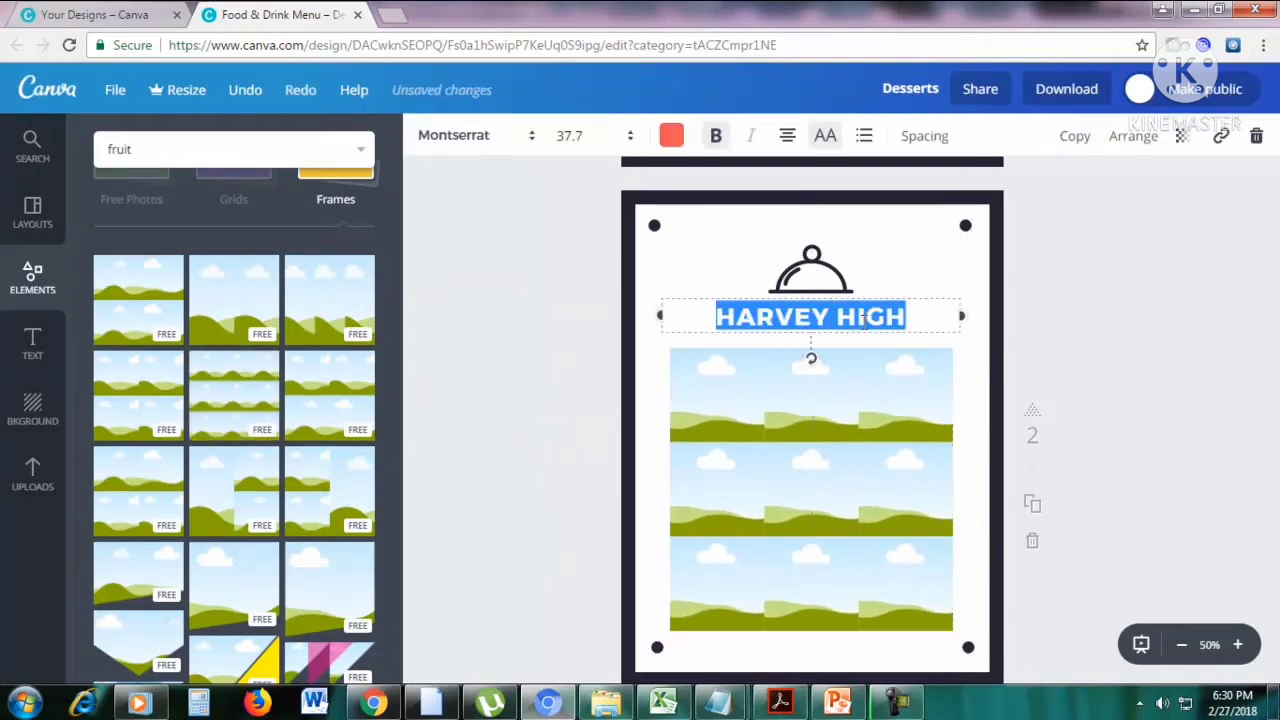
text(F)
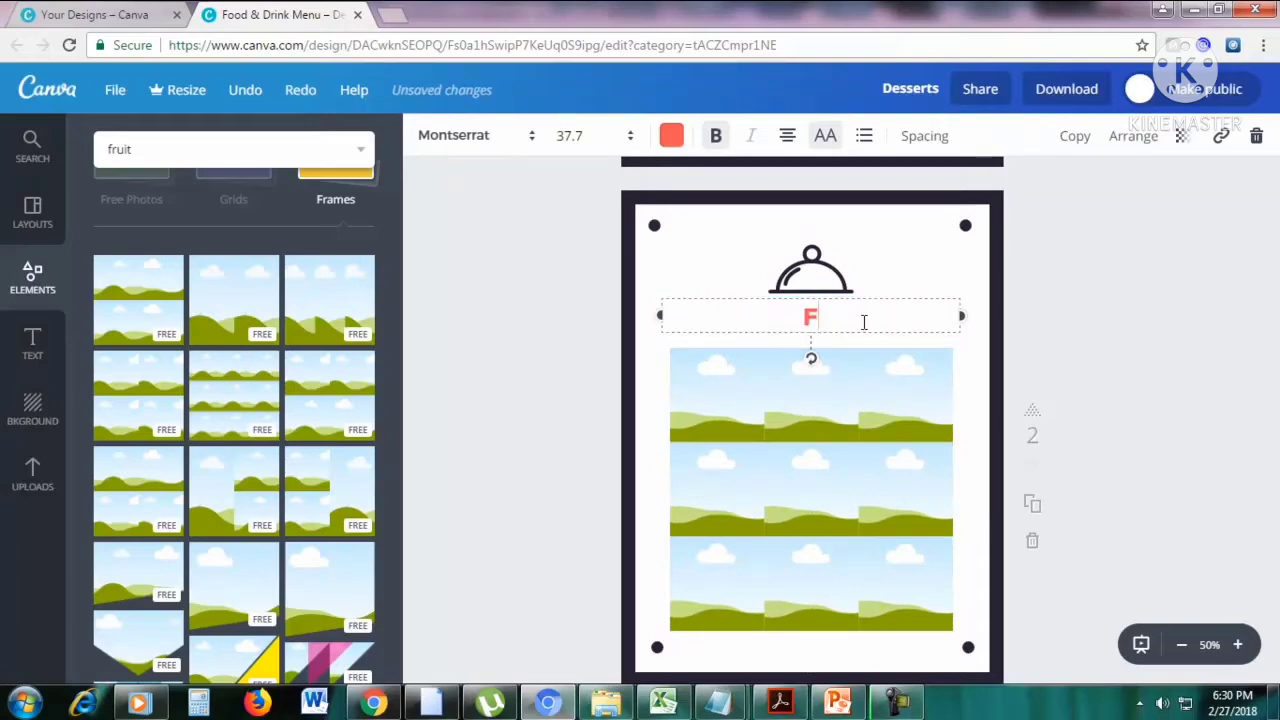
text(RUITS)
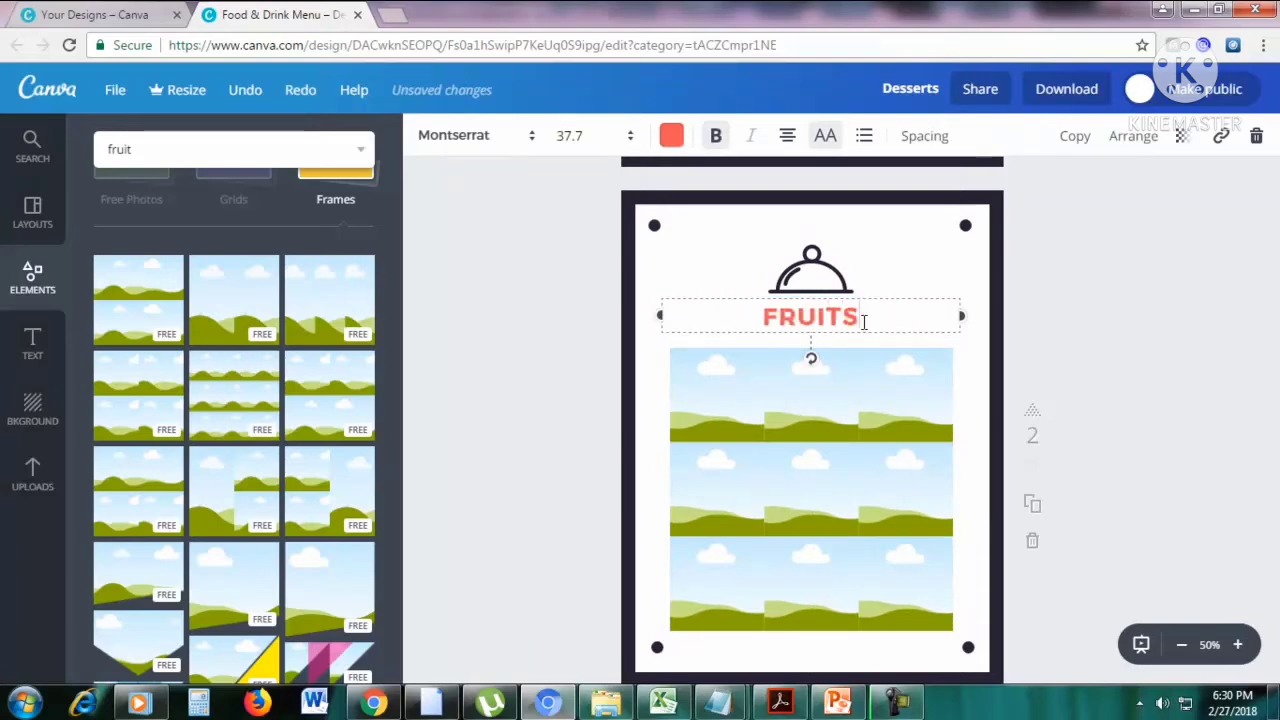
click(540, 346)
Place the fruit photos of oranges in a bowl, red grapes and longans in the frame's top-left, middle-left and top-middle cells.
click(197, 140)
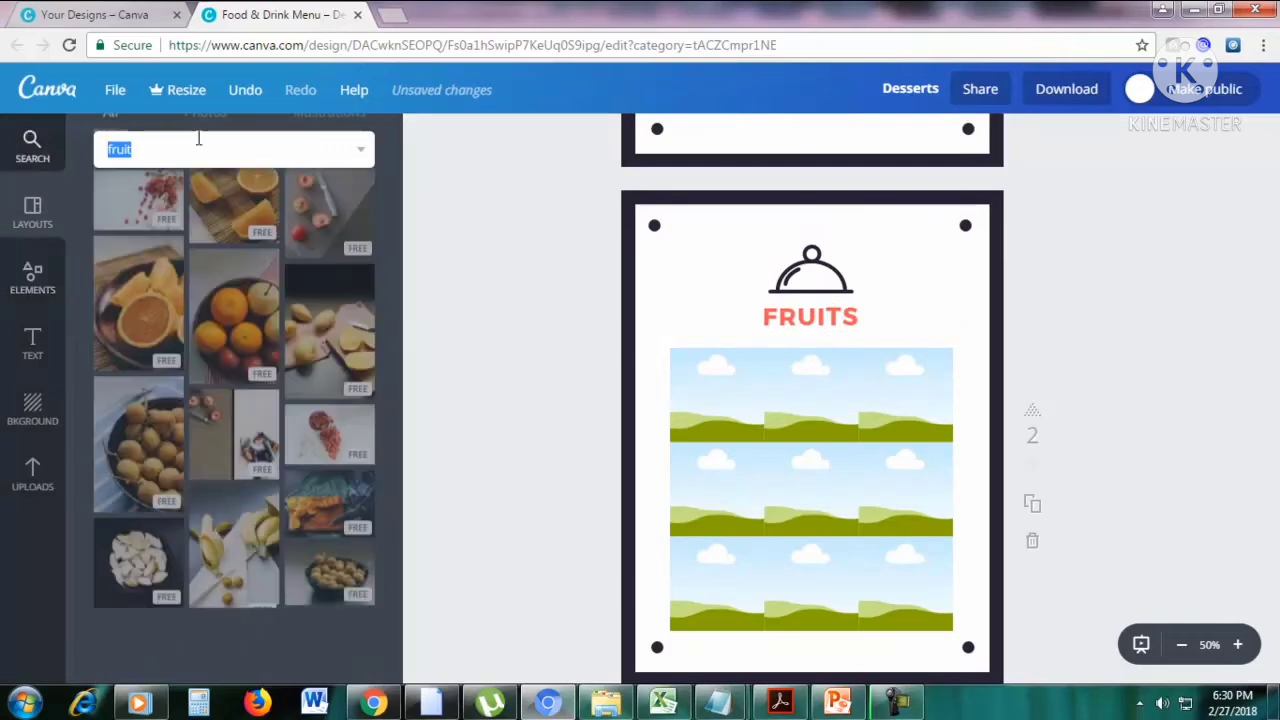
scroll(222, 293, up, 1)
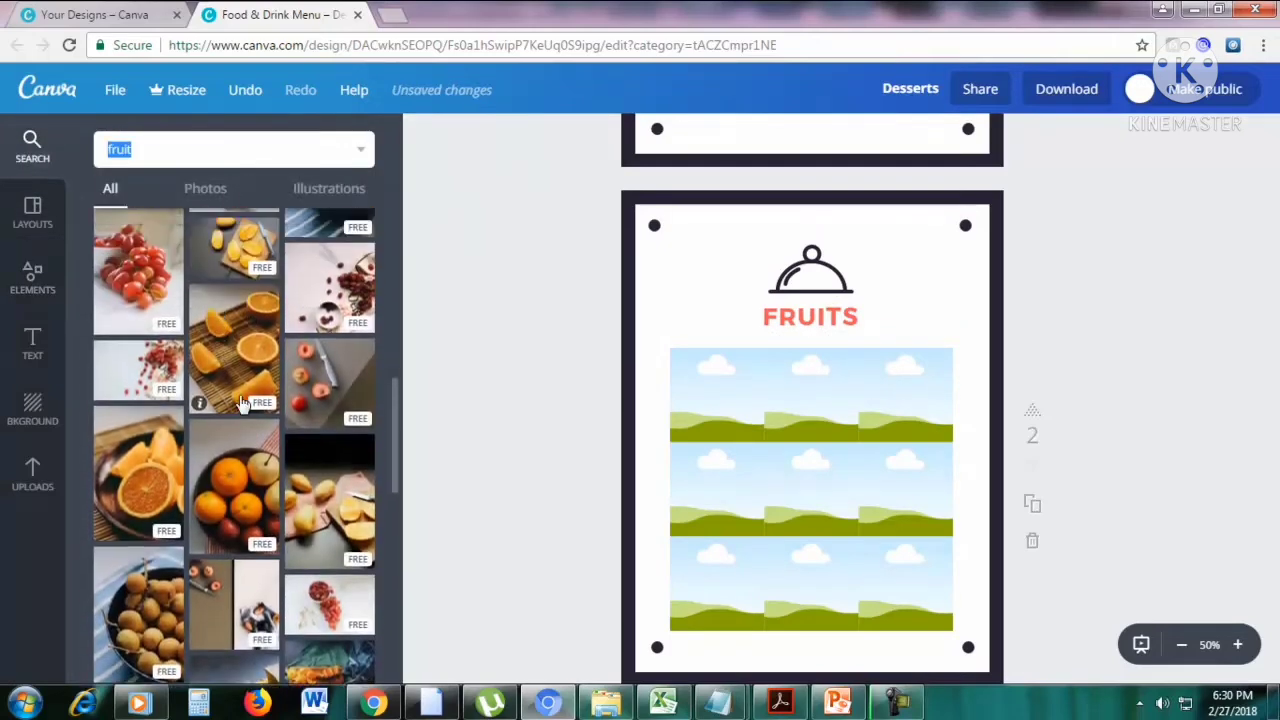
drag(234, 480, 717, 395)
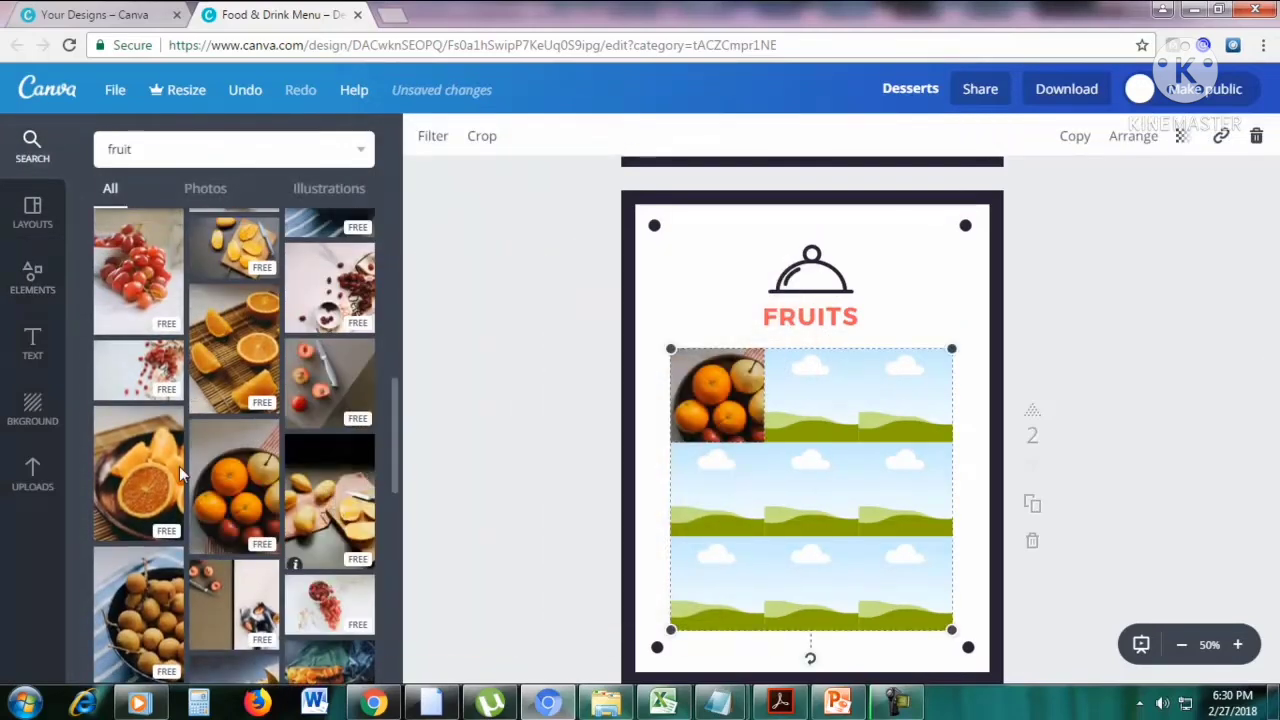
scroll(172, 480, up, 1)
drag(145, 395, 717, 490)
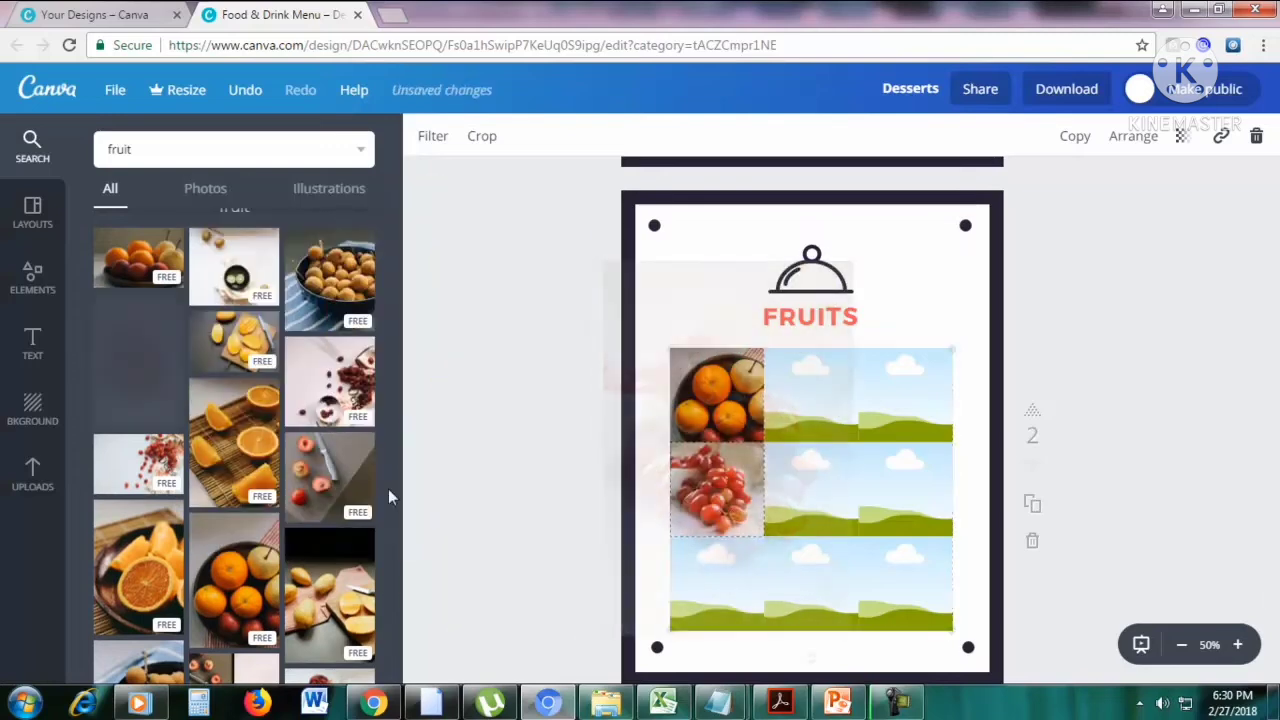
drag(340, 287, 811, 395)
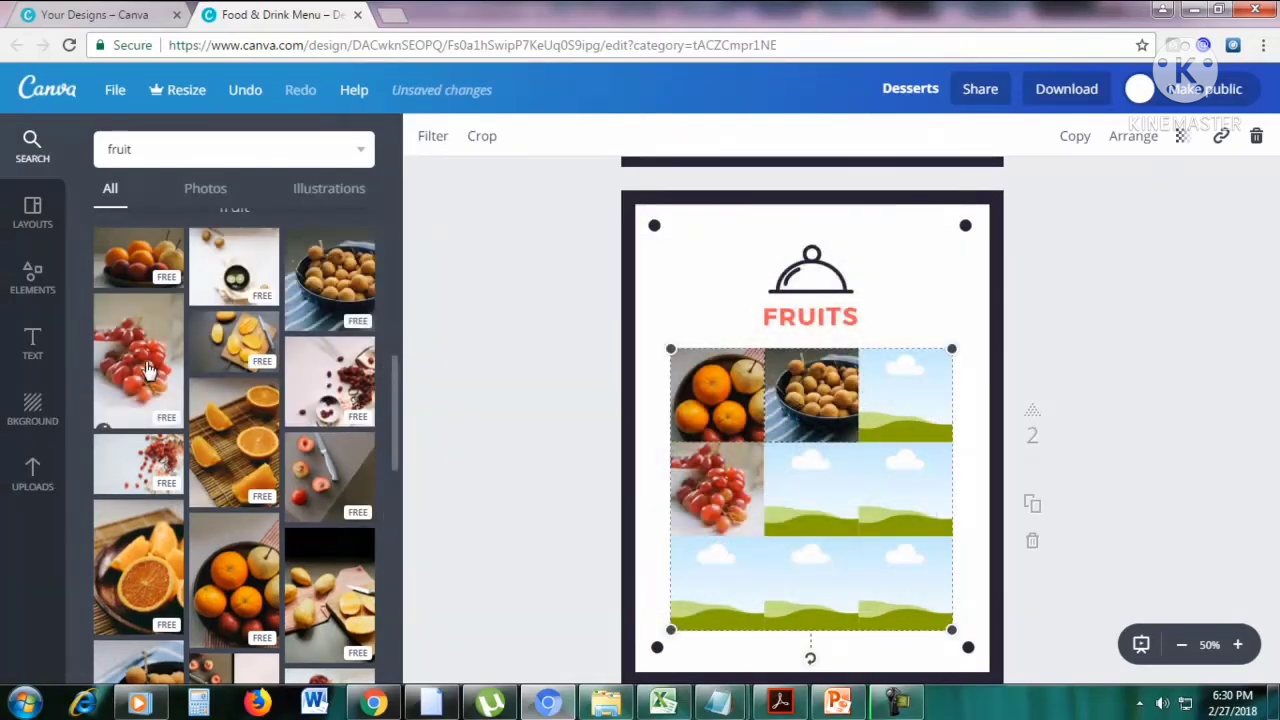
drag(330, 280, 504, 385)
Place the orange slices on a board in the frame's centre cell, cut mangoes in the bottom-middle and cut citrus on black in the top-right.
scroll(316, 460, down, 3)
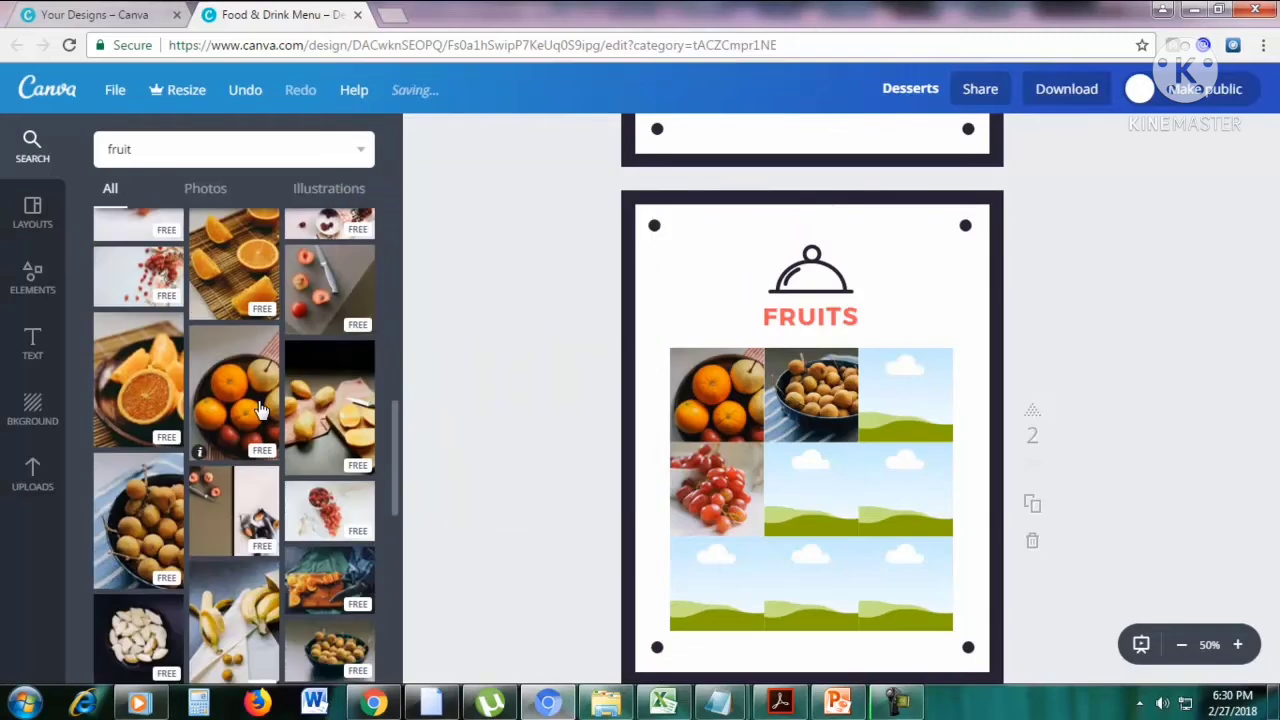
scroll(316, 460, down, 2)
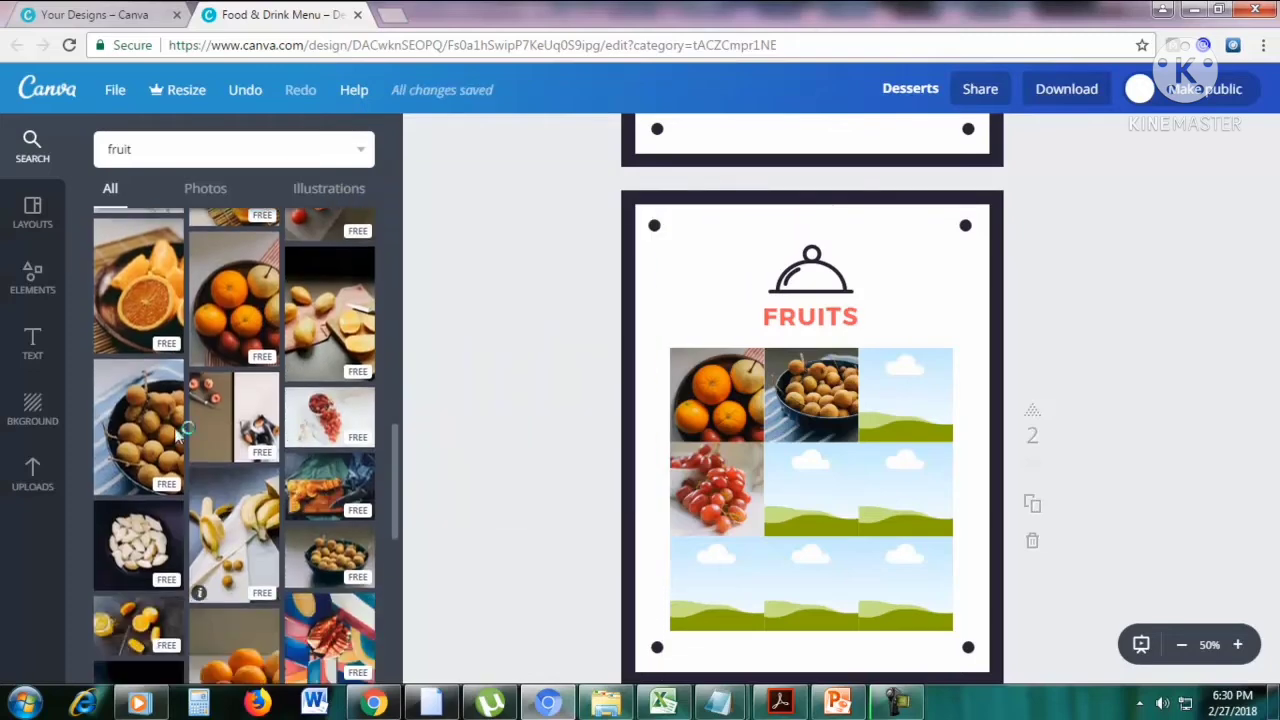
drag(335, 493, 810, 490)
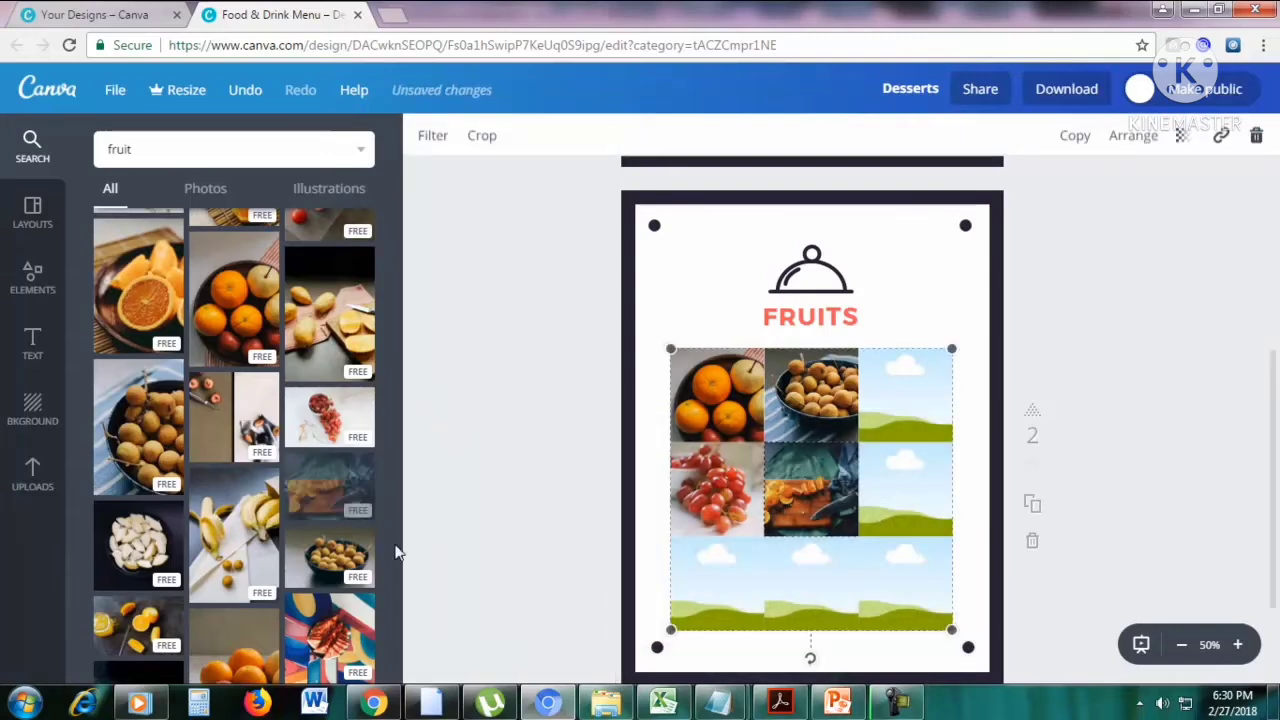
scroll(308, 505, down, 3)
drag(160, 450, 795, 565)
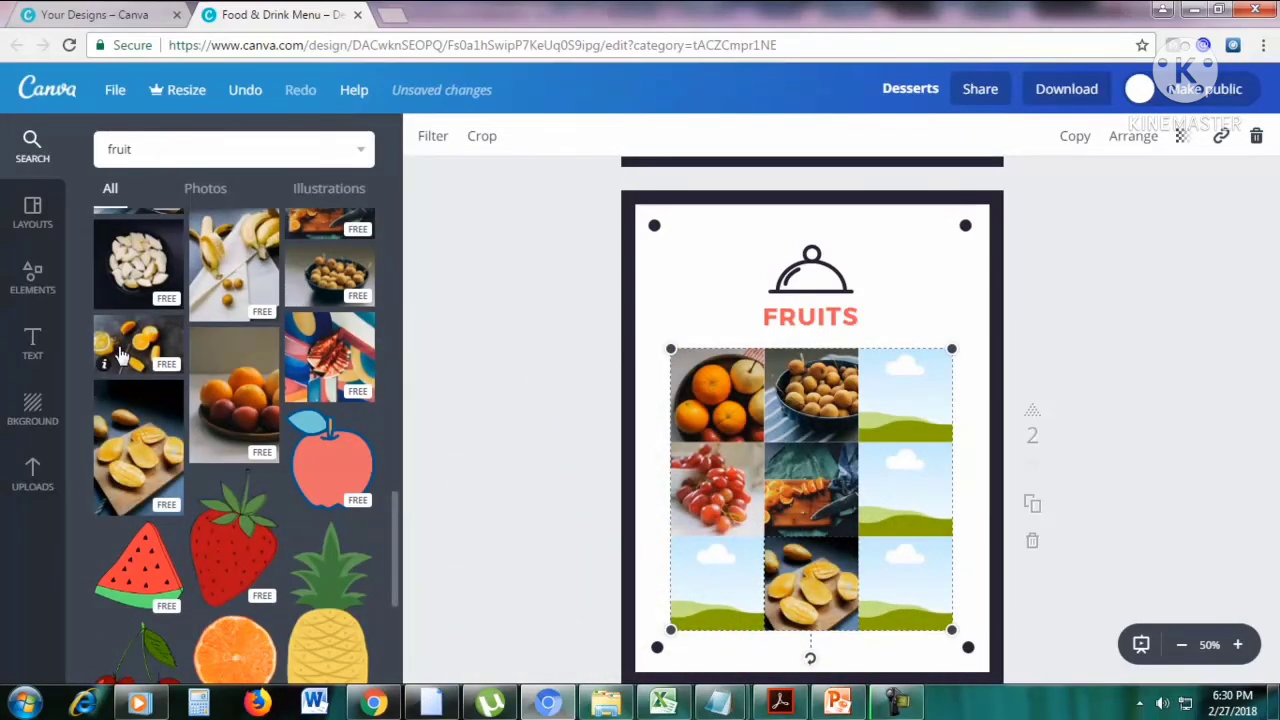
drag(125, 355, 868, 432)
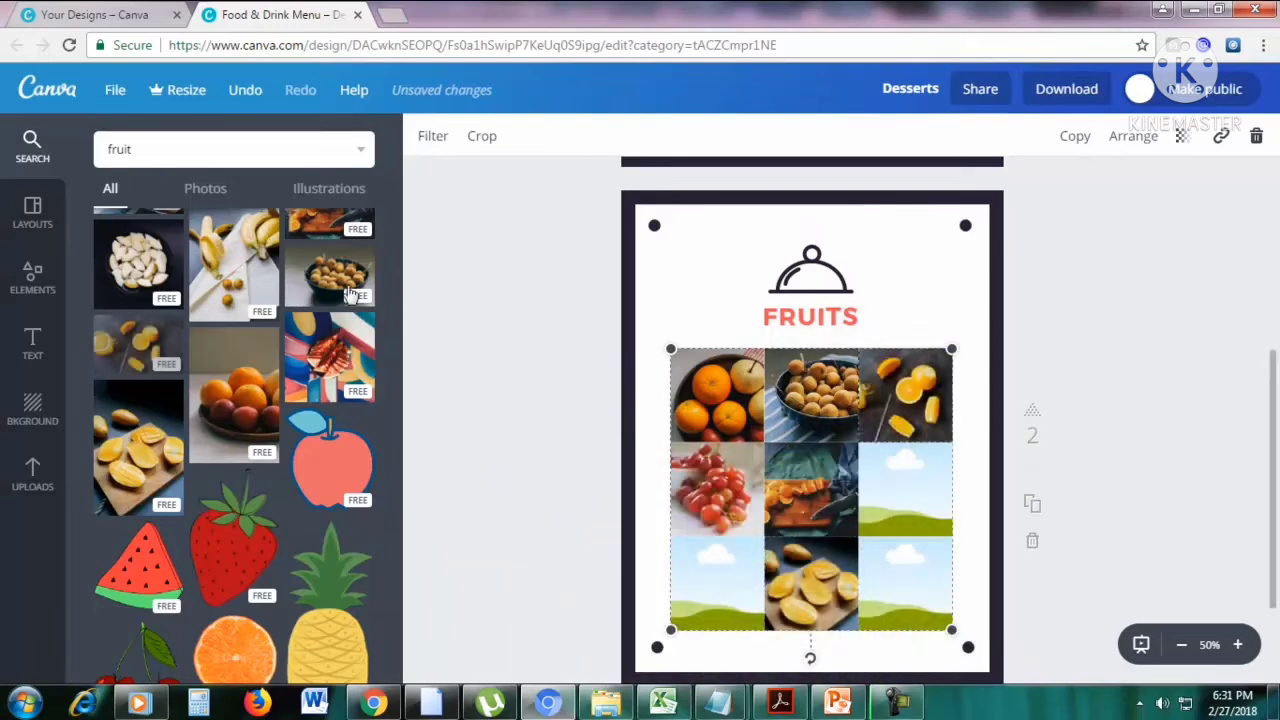
Put the dark longan bowl in the middle-right and bottom-left cells, the white segments photo in the centre, and mangoes with a knife in the bottom-right.
drag(330, 272, 905, 490)
drag(185, 295, 780, 526)
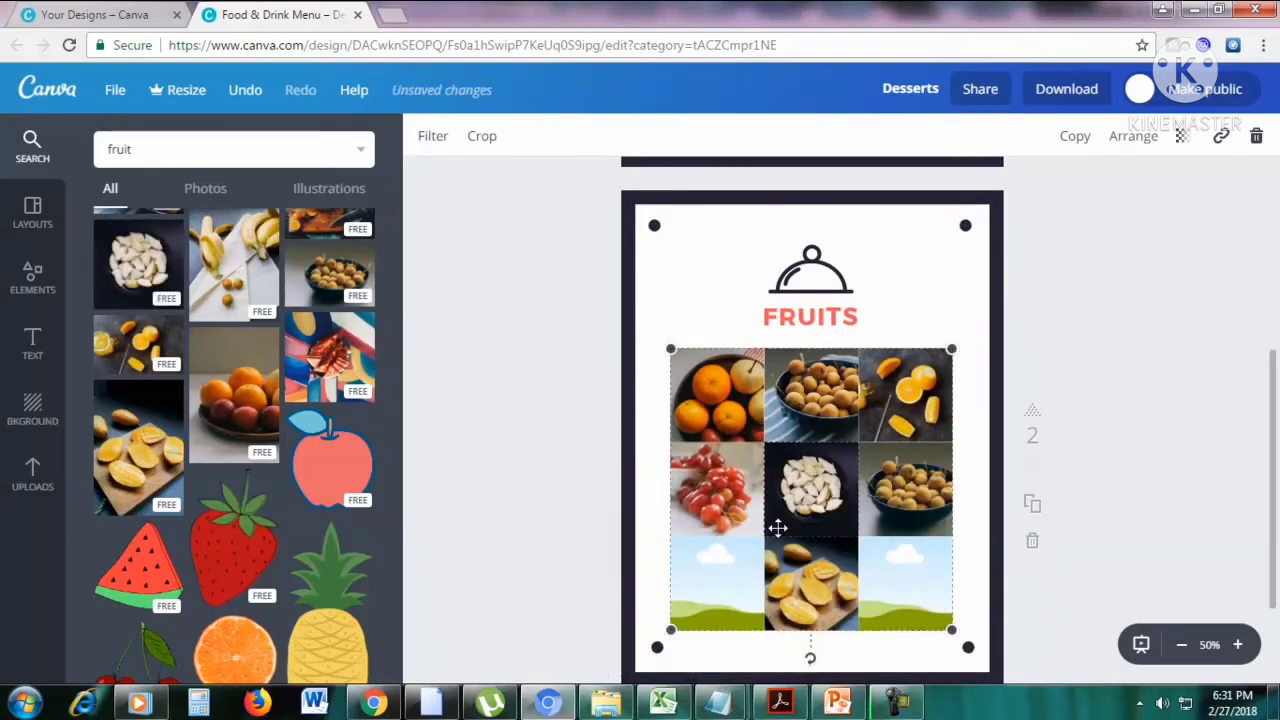
drag(343, 272, 710, 585)
scroll(250, 290, up, 3)
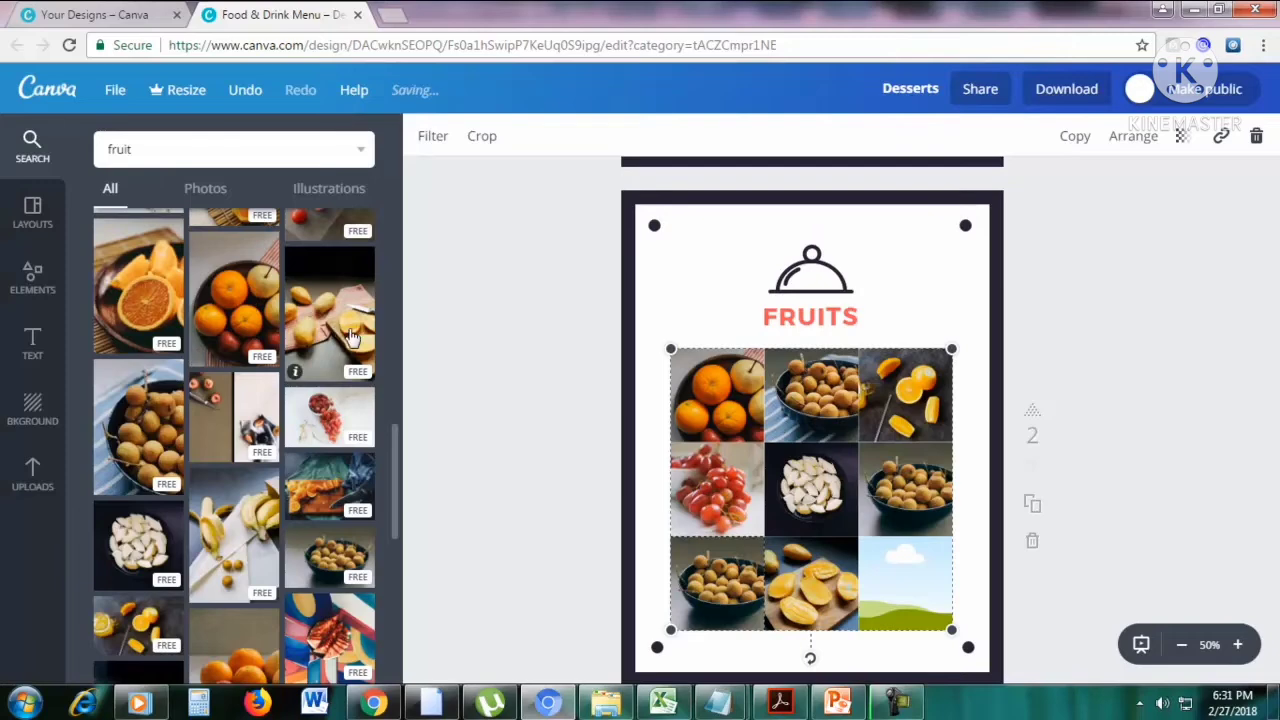
drag(340, 320, 905, 580)
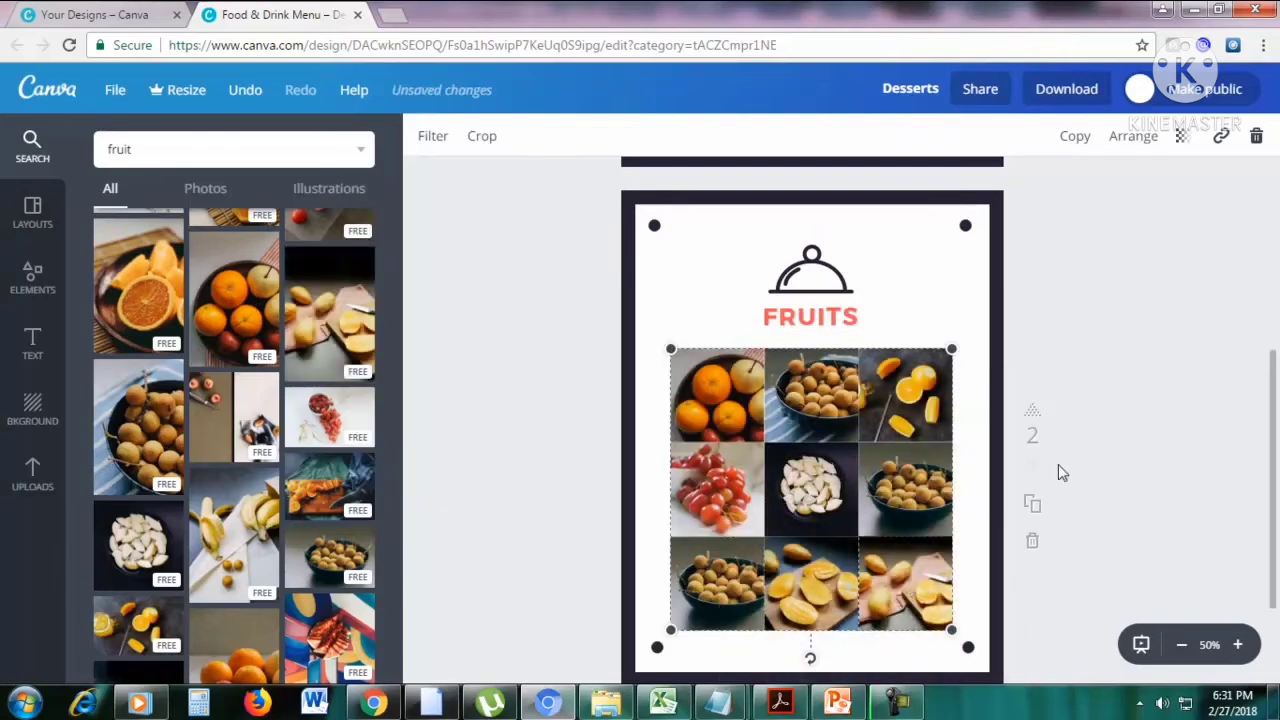
scroll(1073, 451, down, 1)
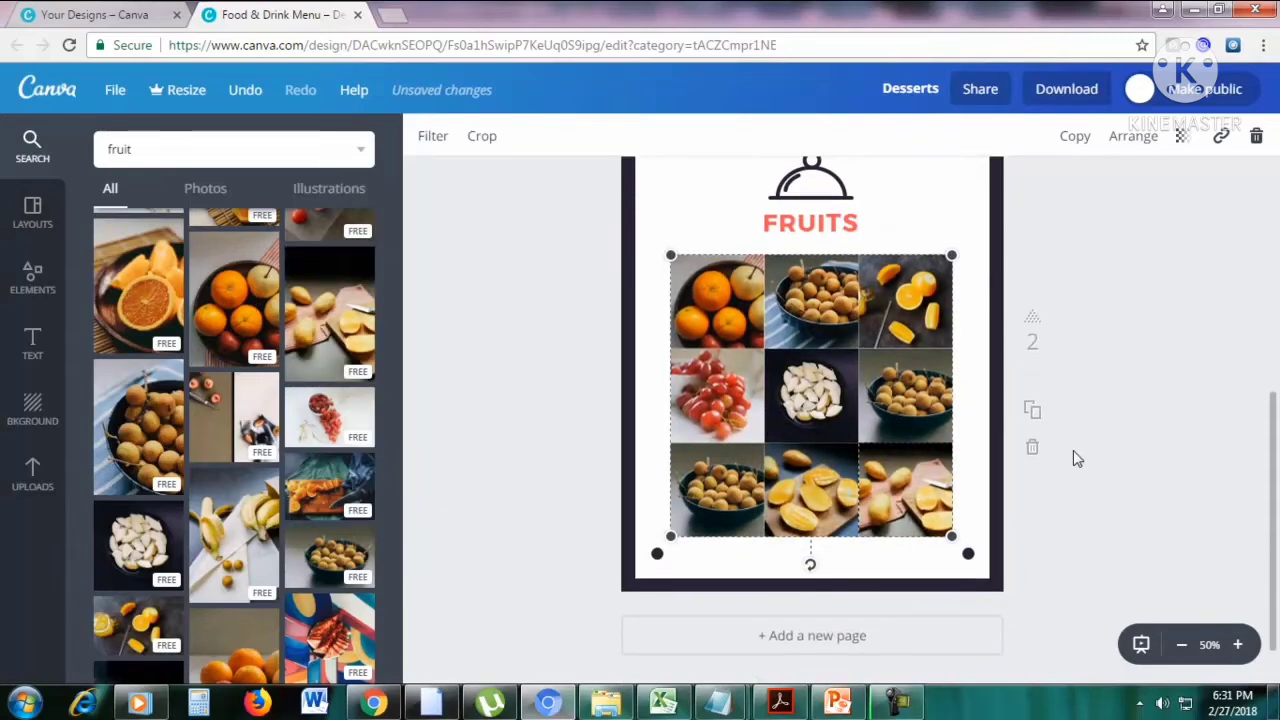
scroll(1073, 451, up, 1)
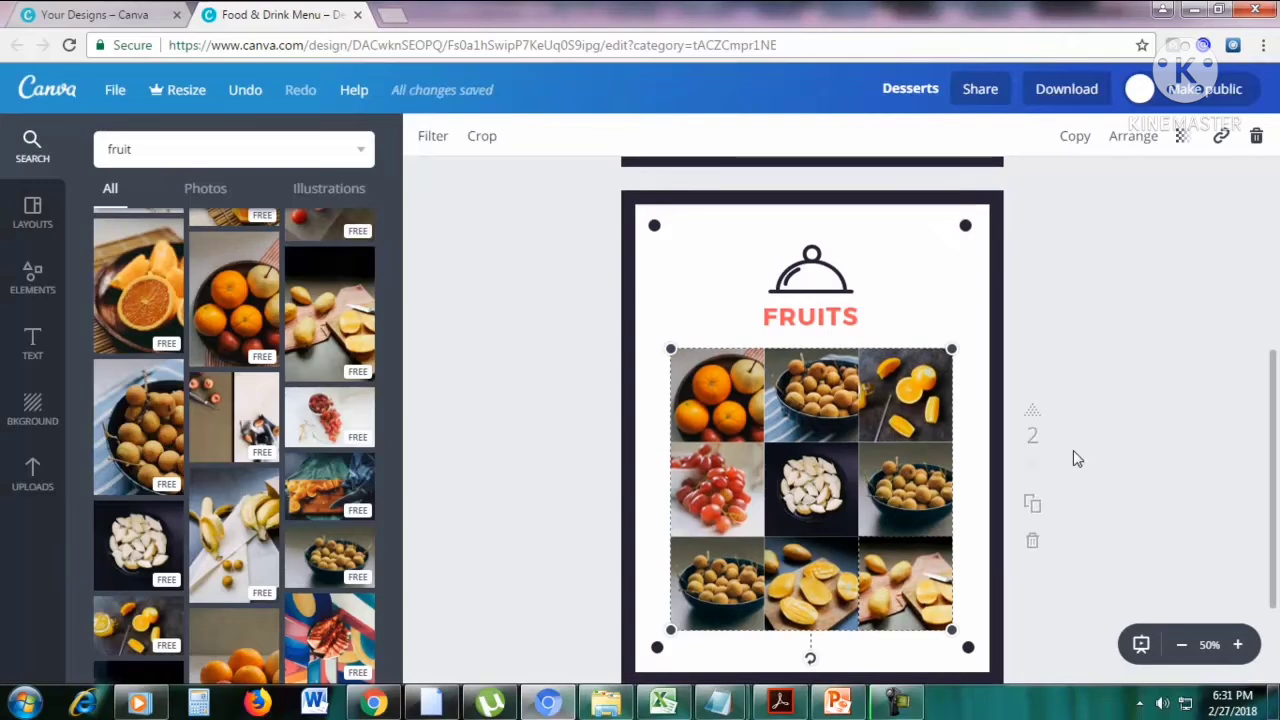
Add a new page after the FRUITS page.
scroll(1073, 458, down, 2)
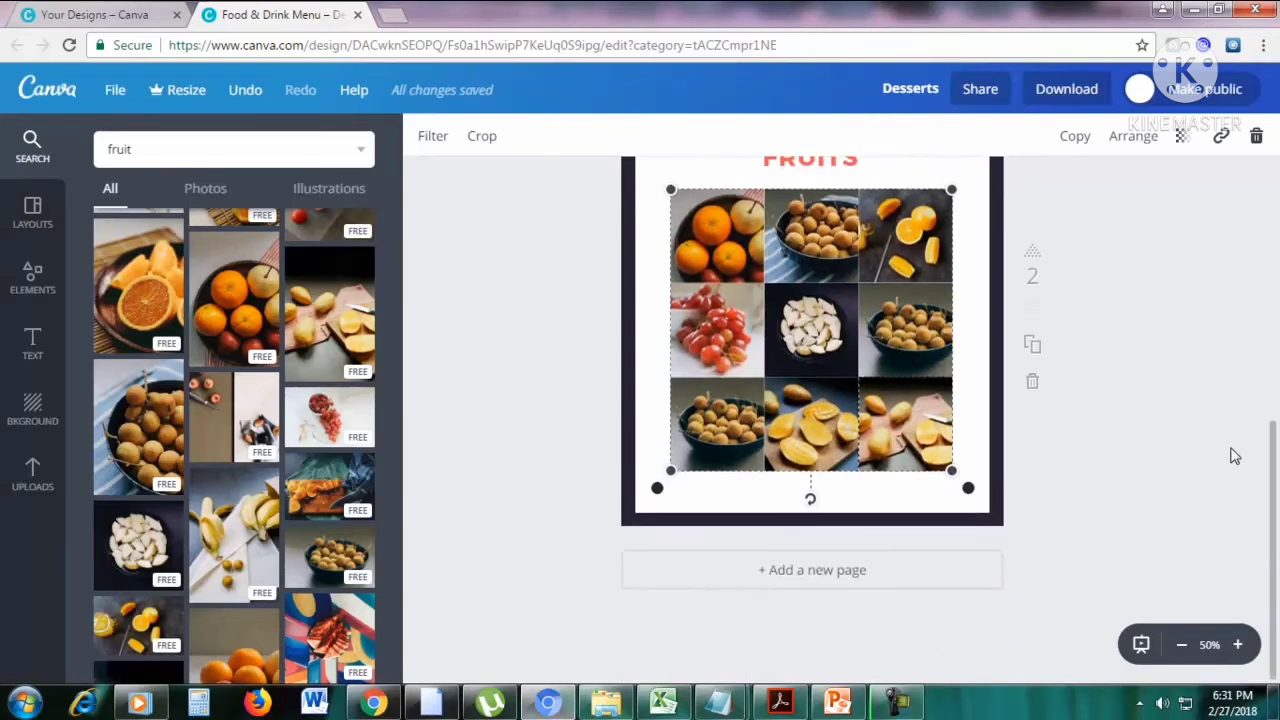
click(815, 575)
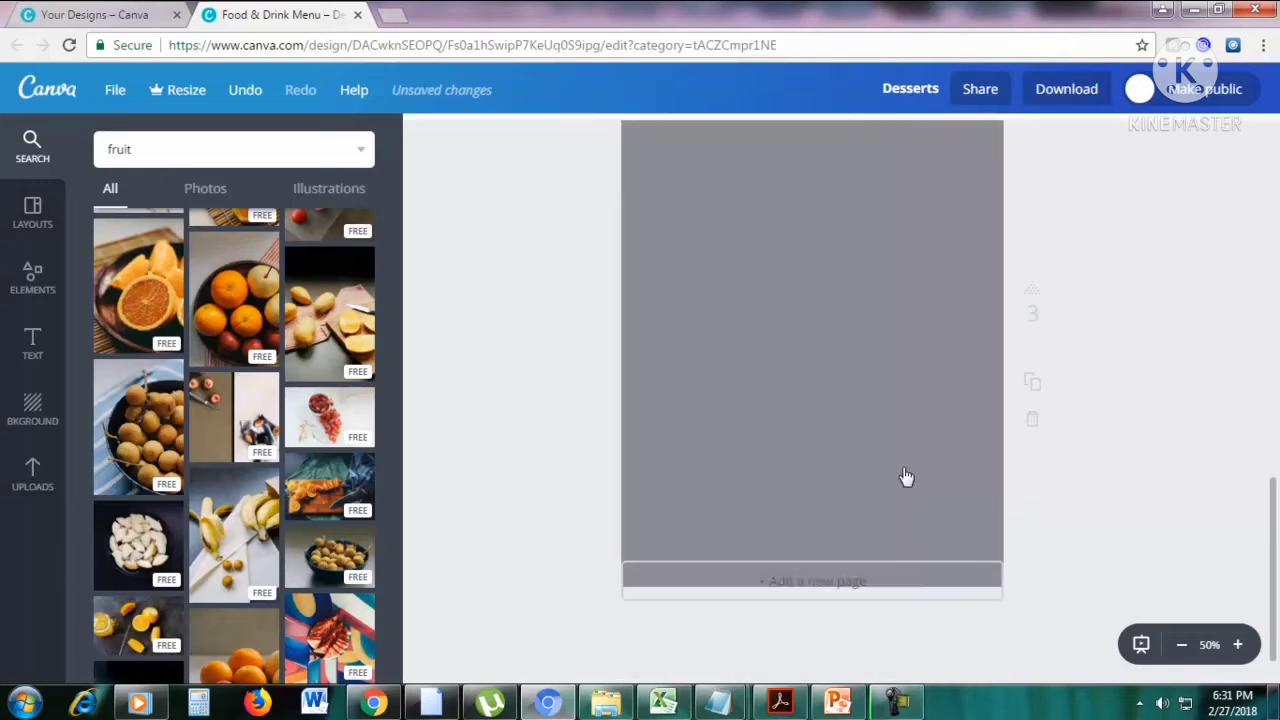
scroll(1097, 376, up, 1)
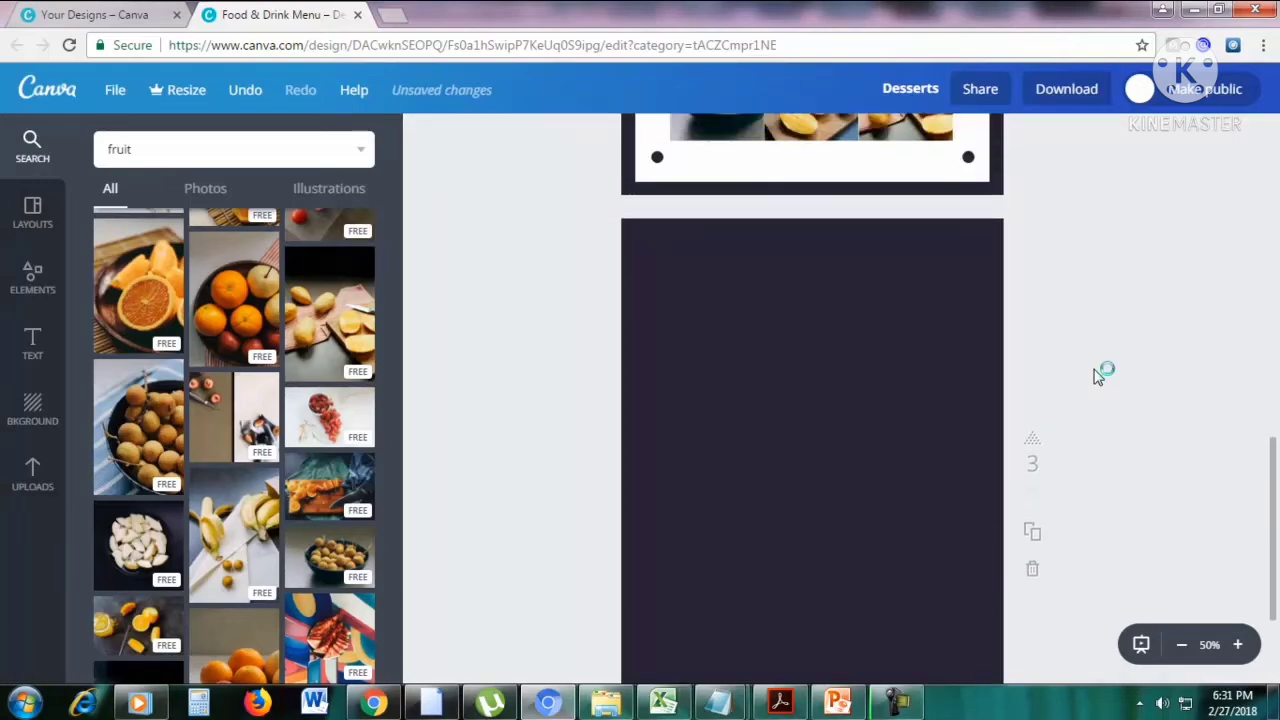
scroll(1097, 376, down, 1)
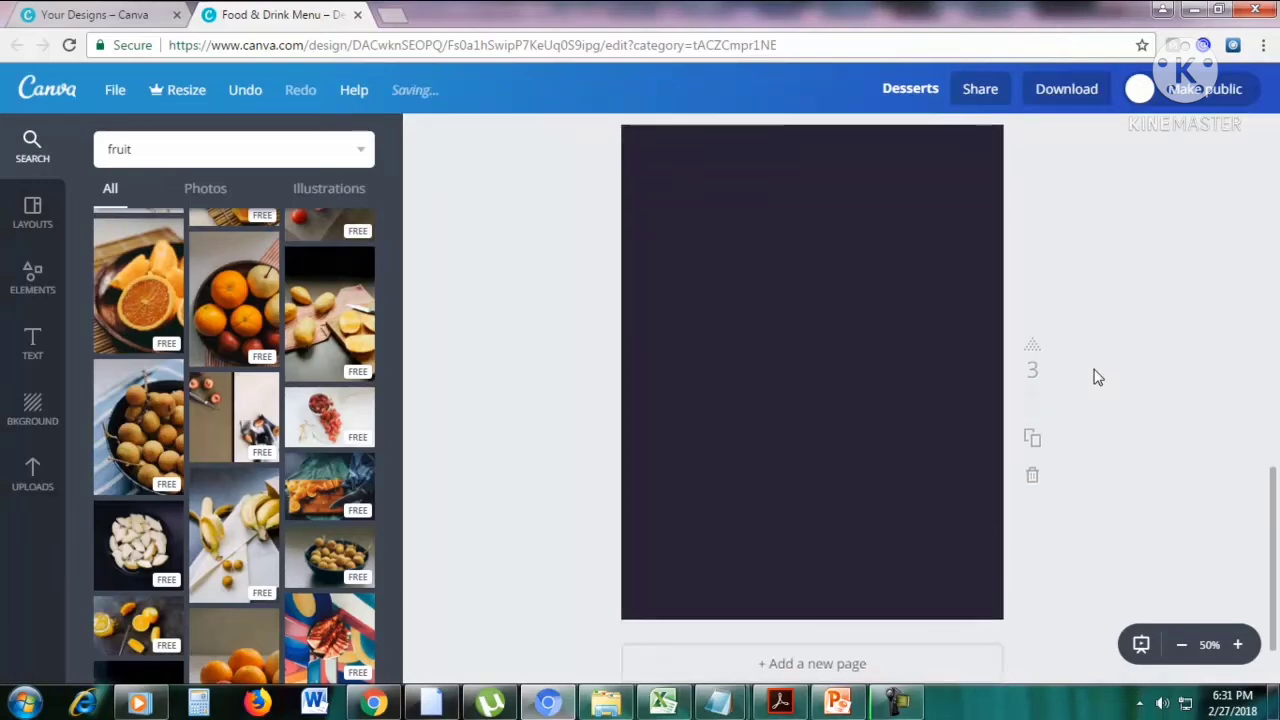
scroll(1166, 389, up, 1)
scroll(1274, 490, down, 1)
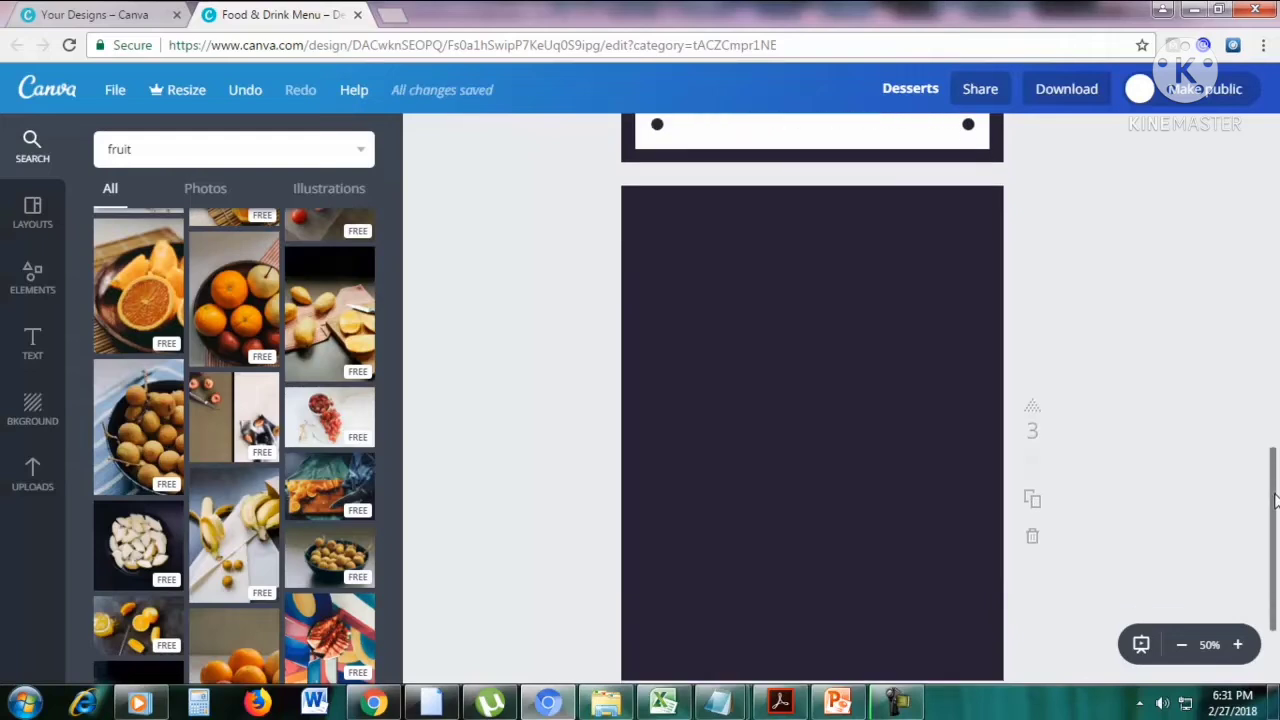
Add the four-cell grid with a tall left cell, two upper cells and a wide lower cell to the third page.
click(20, 288)
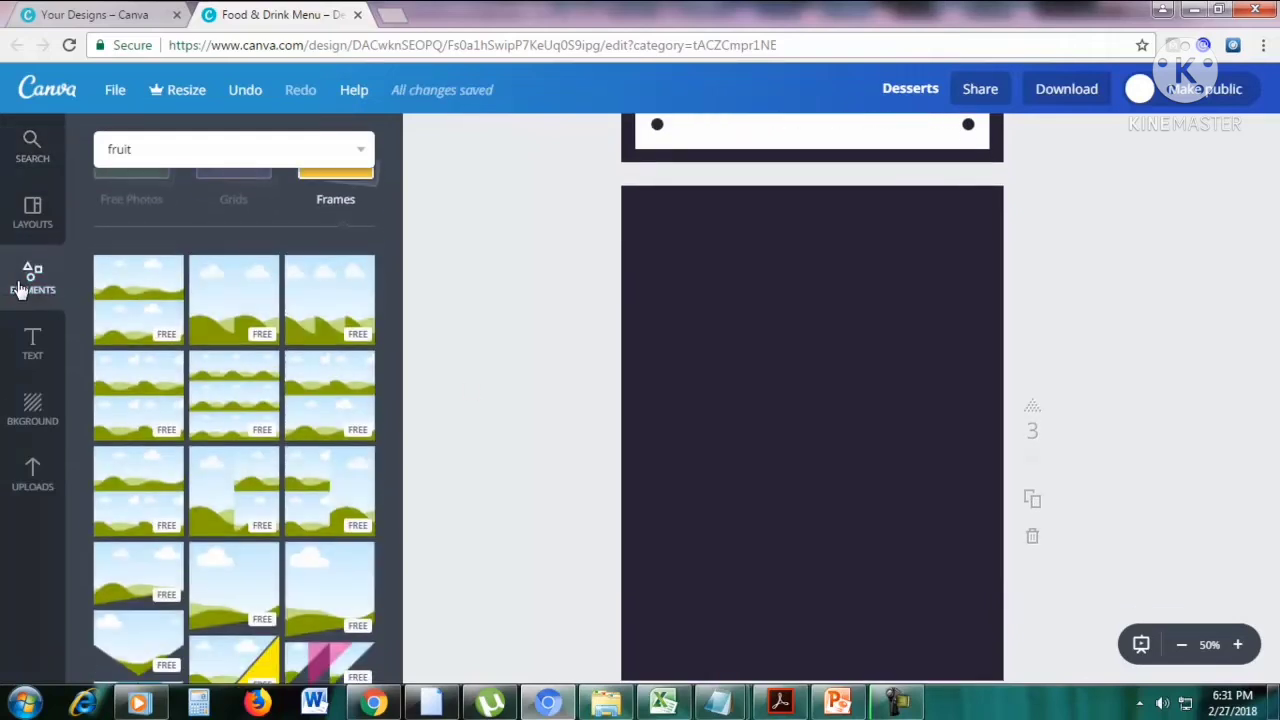
scroll(237, 280, up, 2)
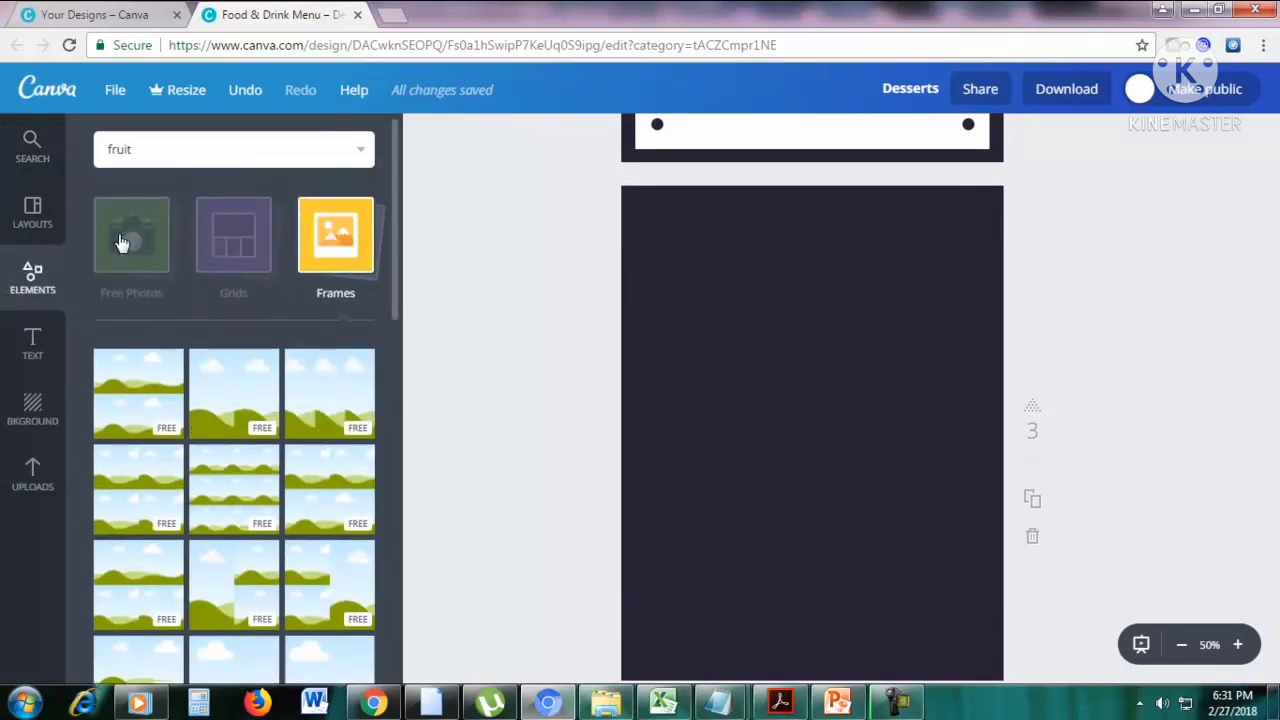
click(238, 238)
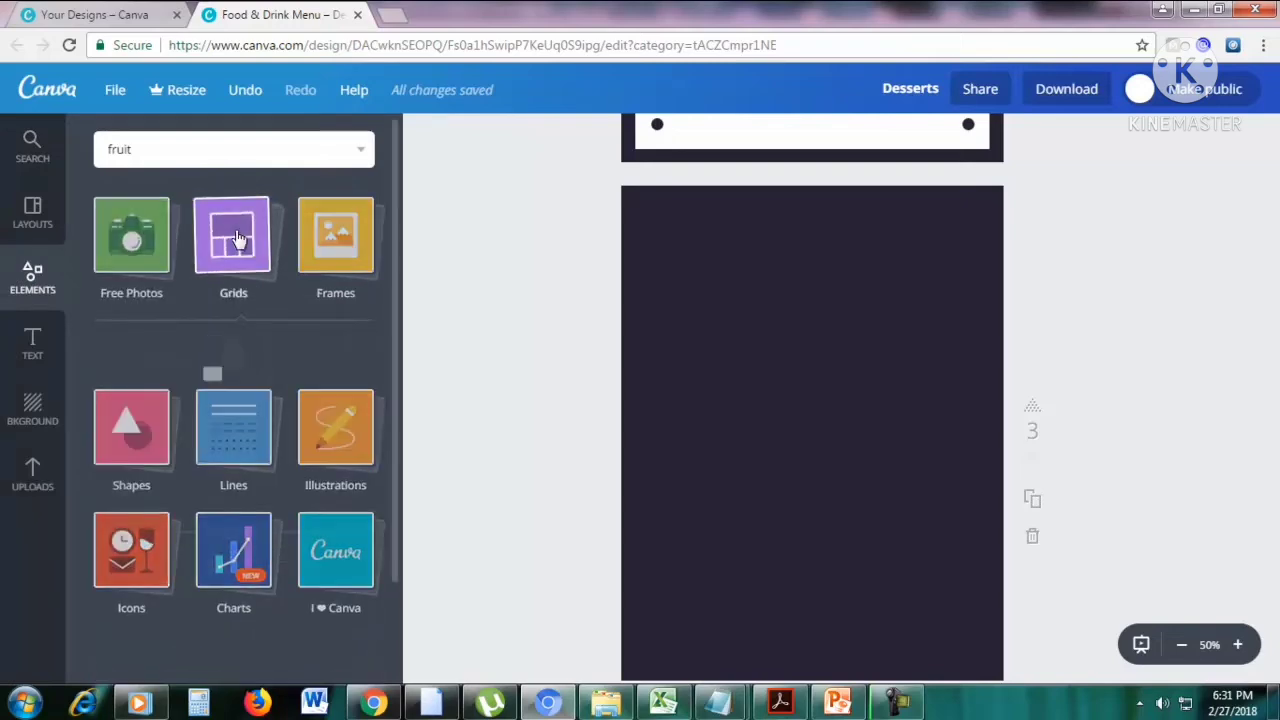
scroll(315, 300, down, 3)
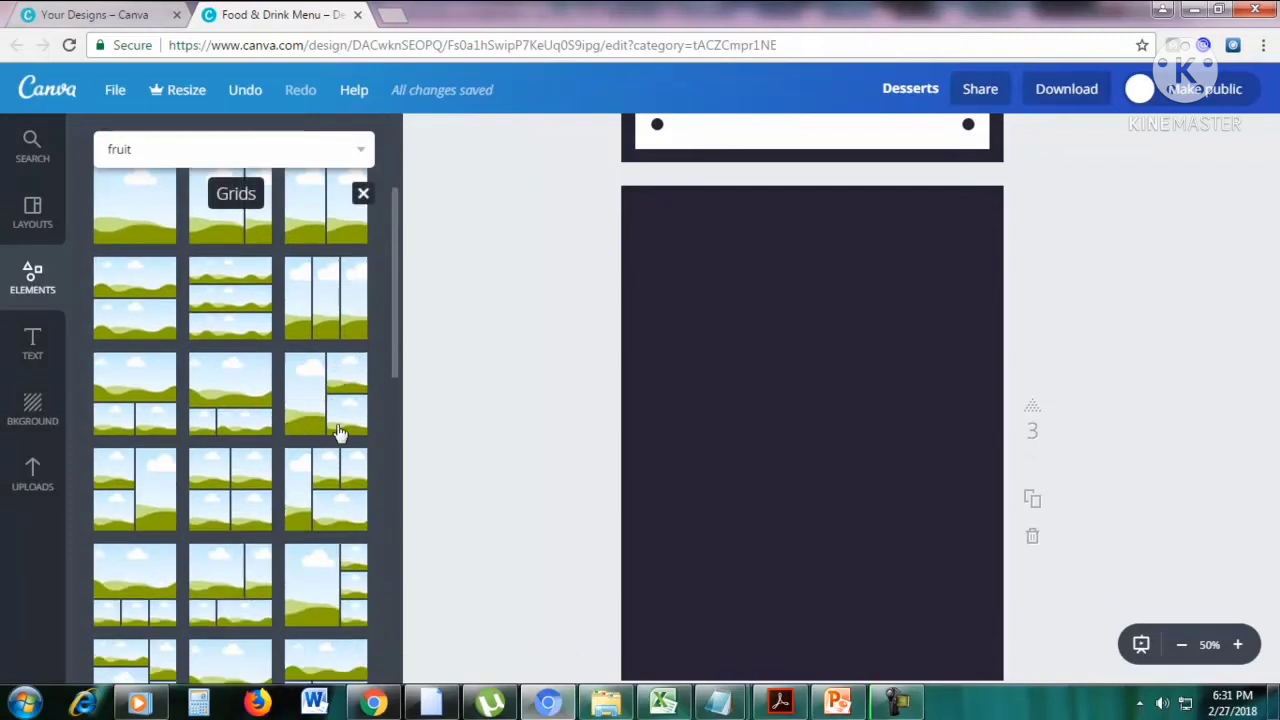
drag(338, 432, 691, 417)
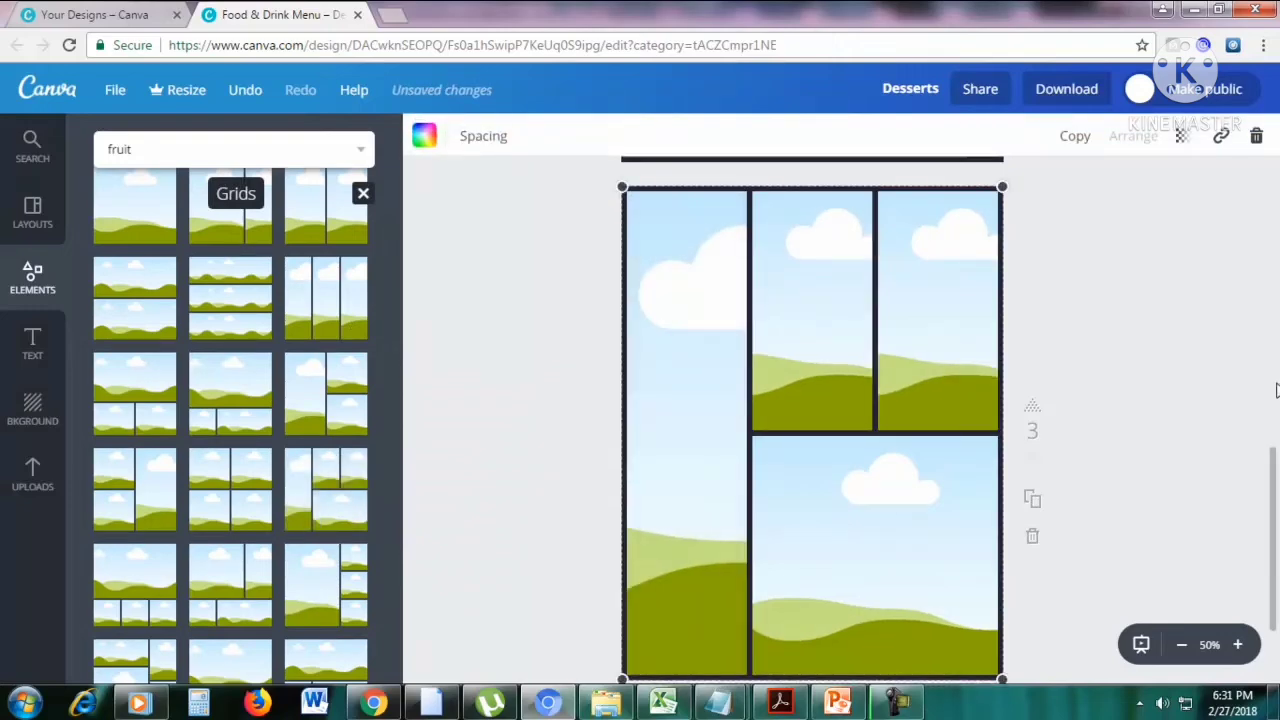
Fill the grid's upper-middle cell with the bowl of oranges, the wide lower cell with mangoes, and the tall left cell with orange slices on a board.
click(30, 157)
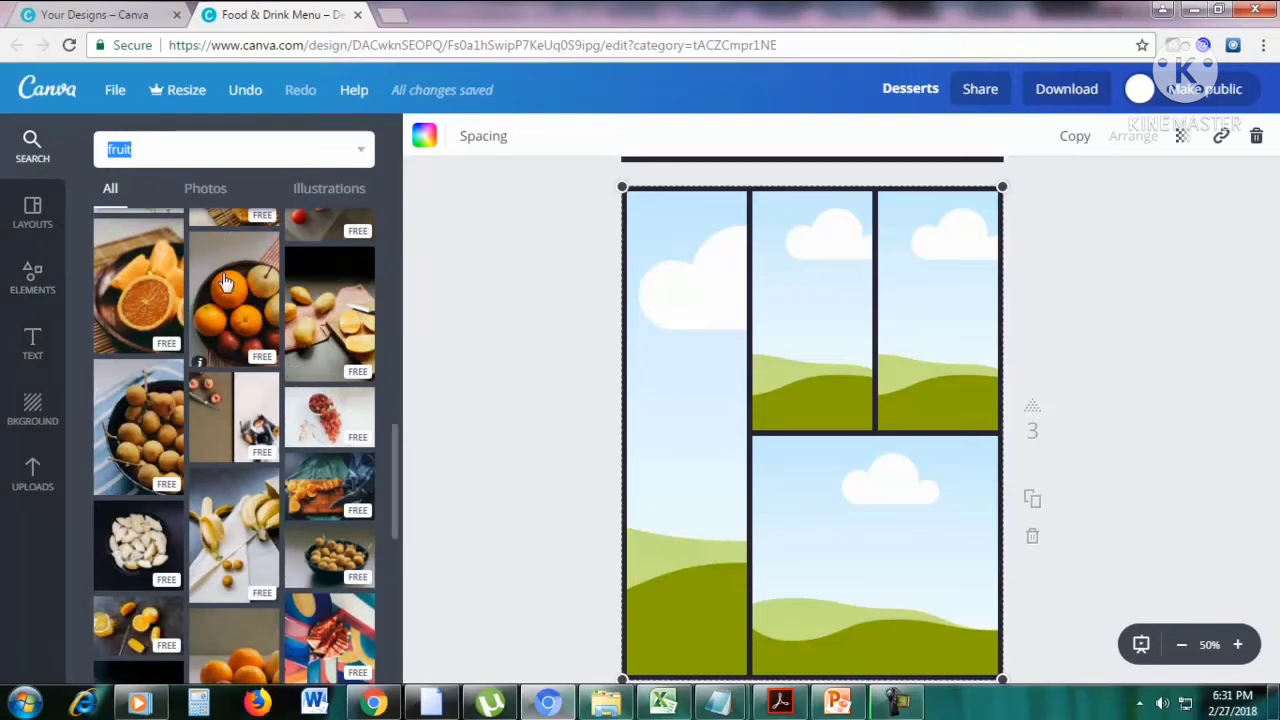
drag(226, 285, 812, 310)
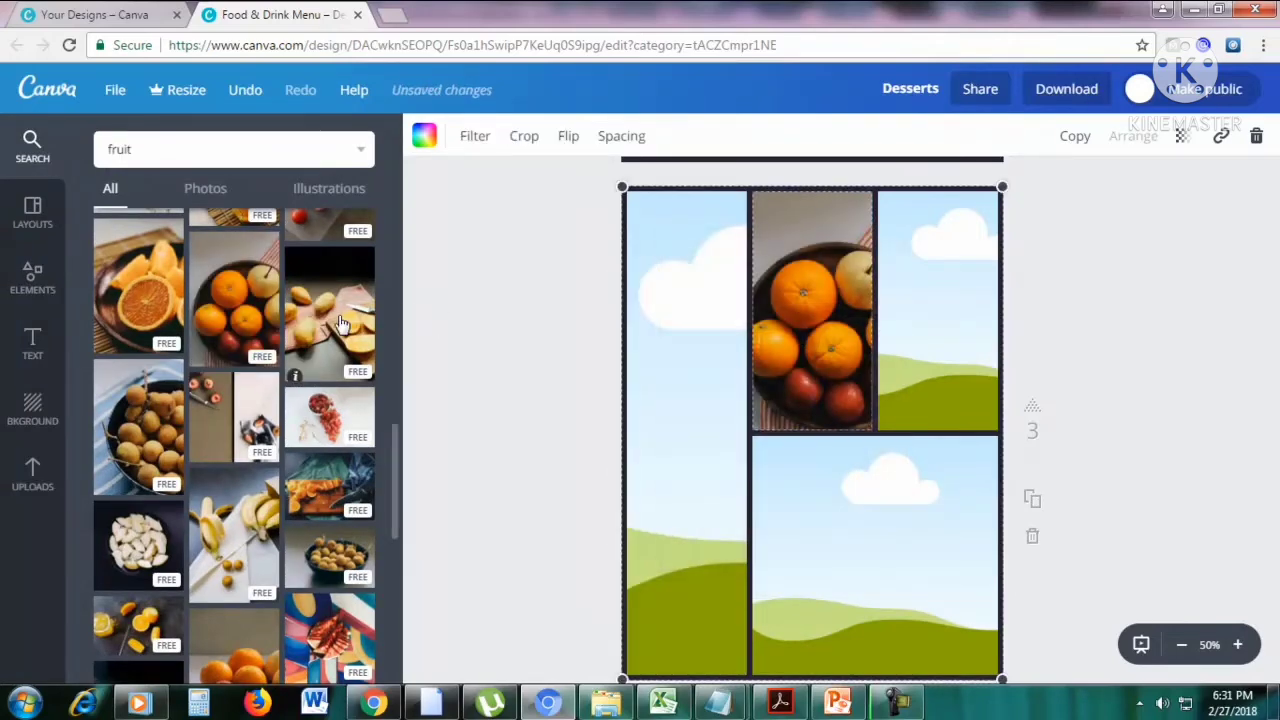
drag(340, 318, 874, 486)
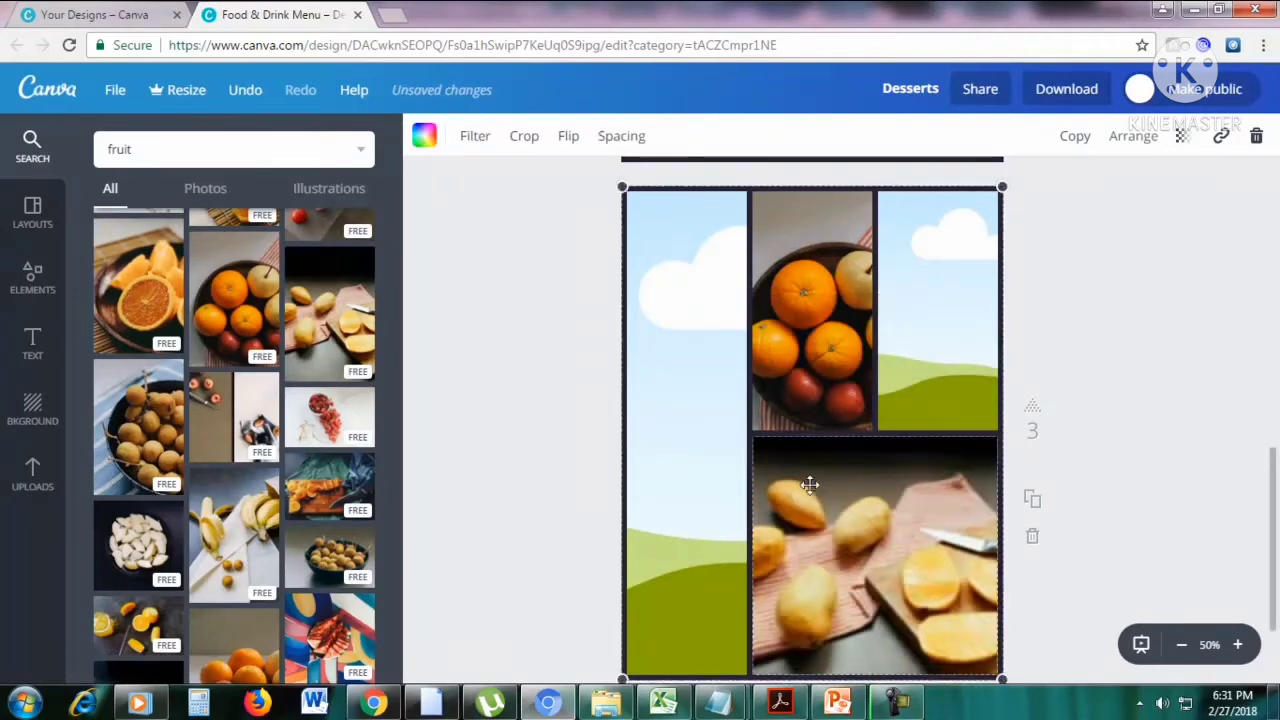
drag(138, 285, 716, 394)
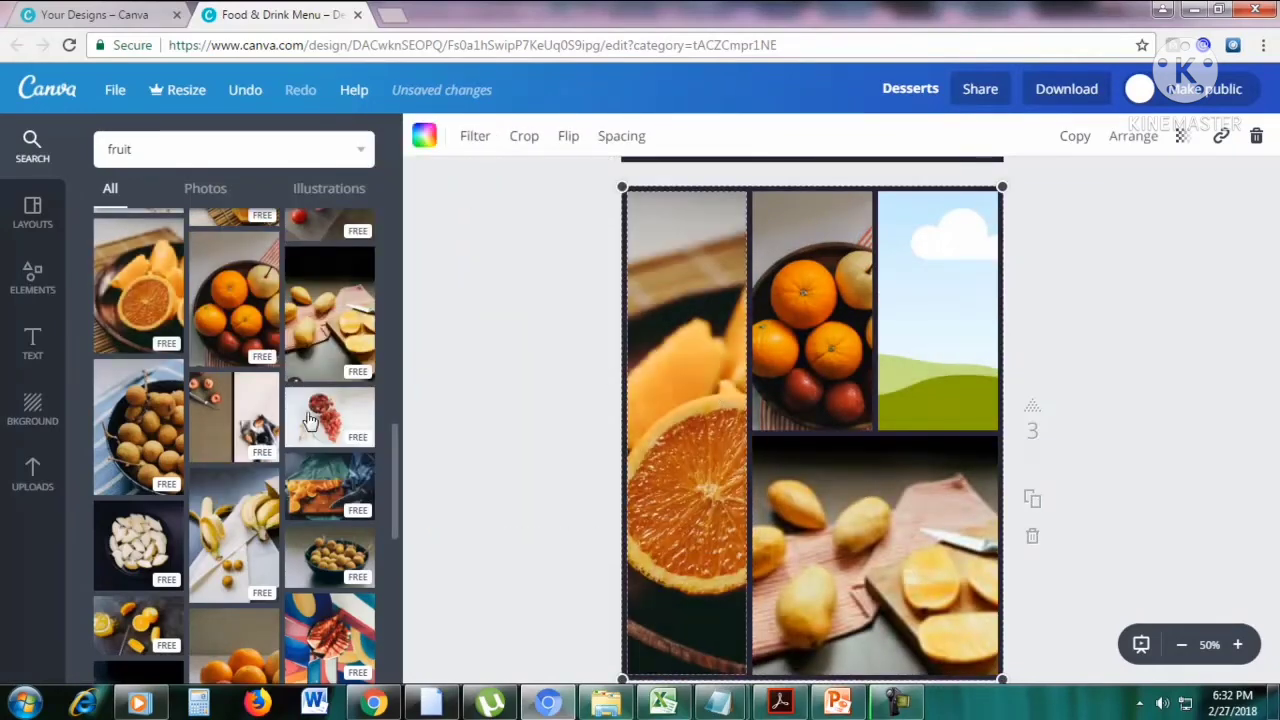
drag(330, 486, 648, 386)
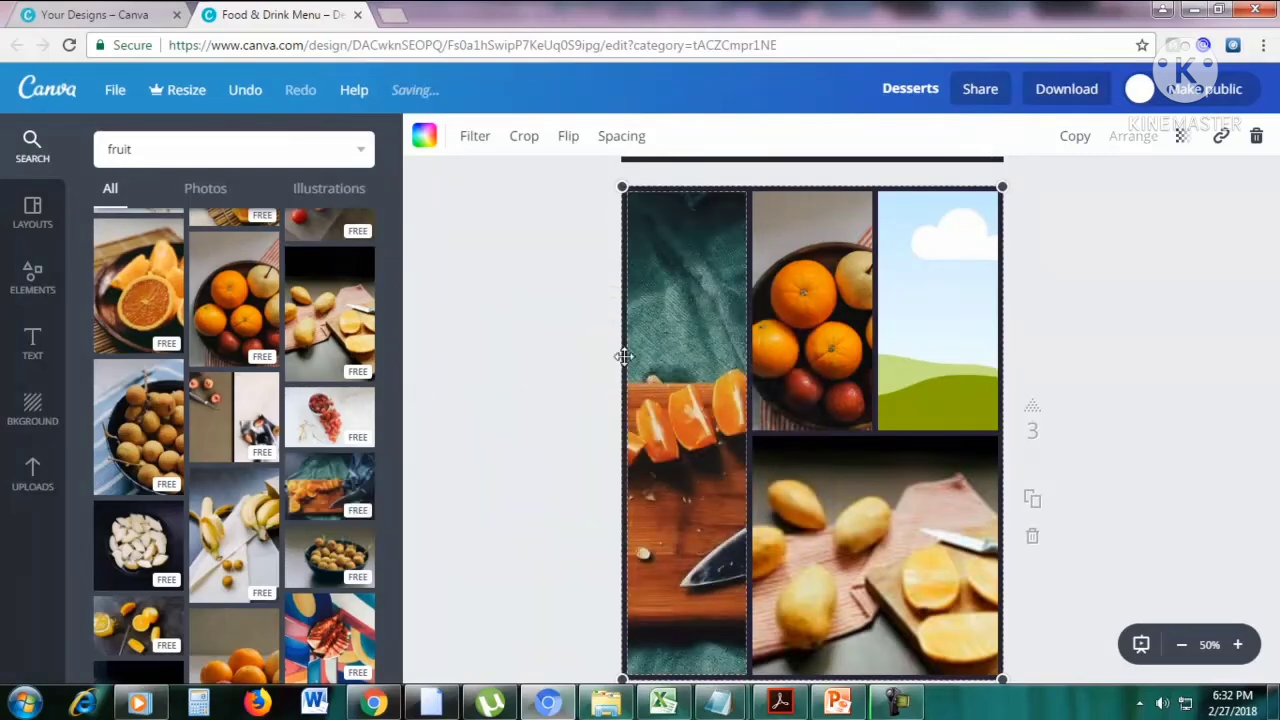
Fill the grid's empty upper-right cell on the third page with the red grapes photo.
scroll(420, 338, up, 1)
scroll(375, 338, up, 1)
scroll(254, 334, up, 1)
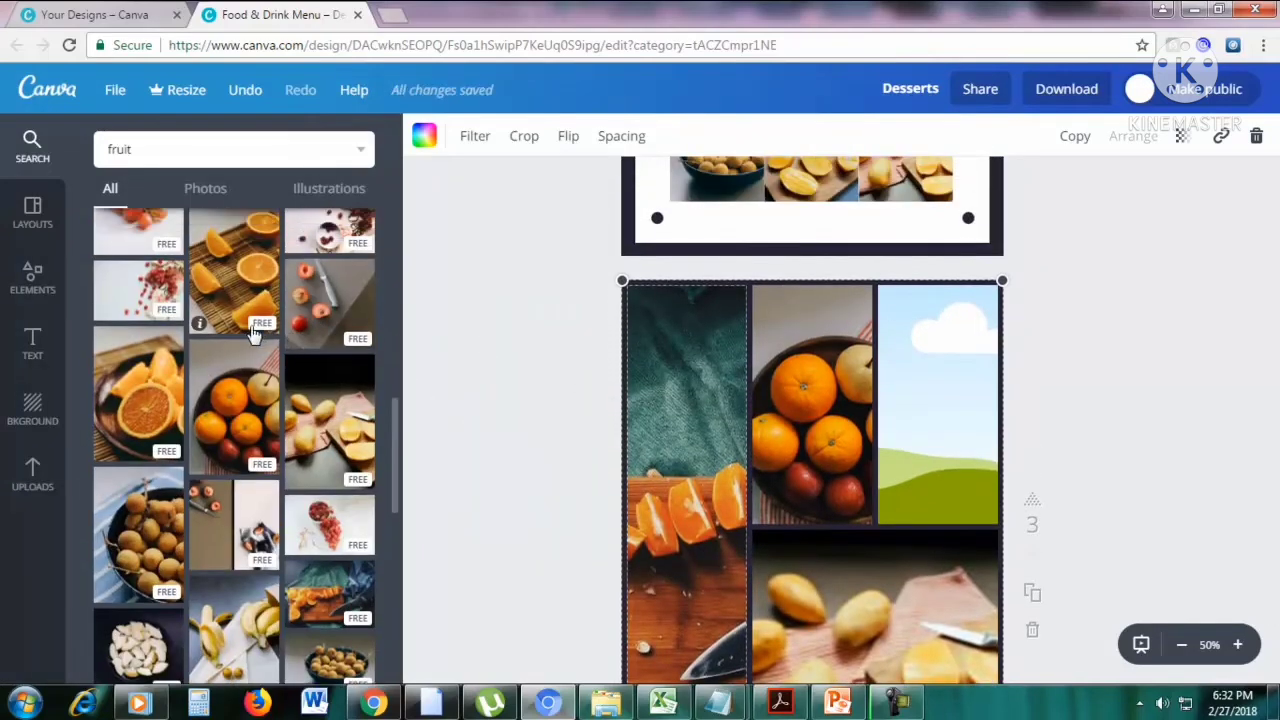
scroll(253, 333, up, 1)
drag(138, 290, 937, 405)
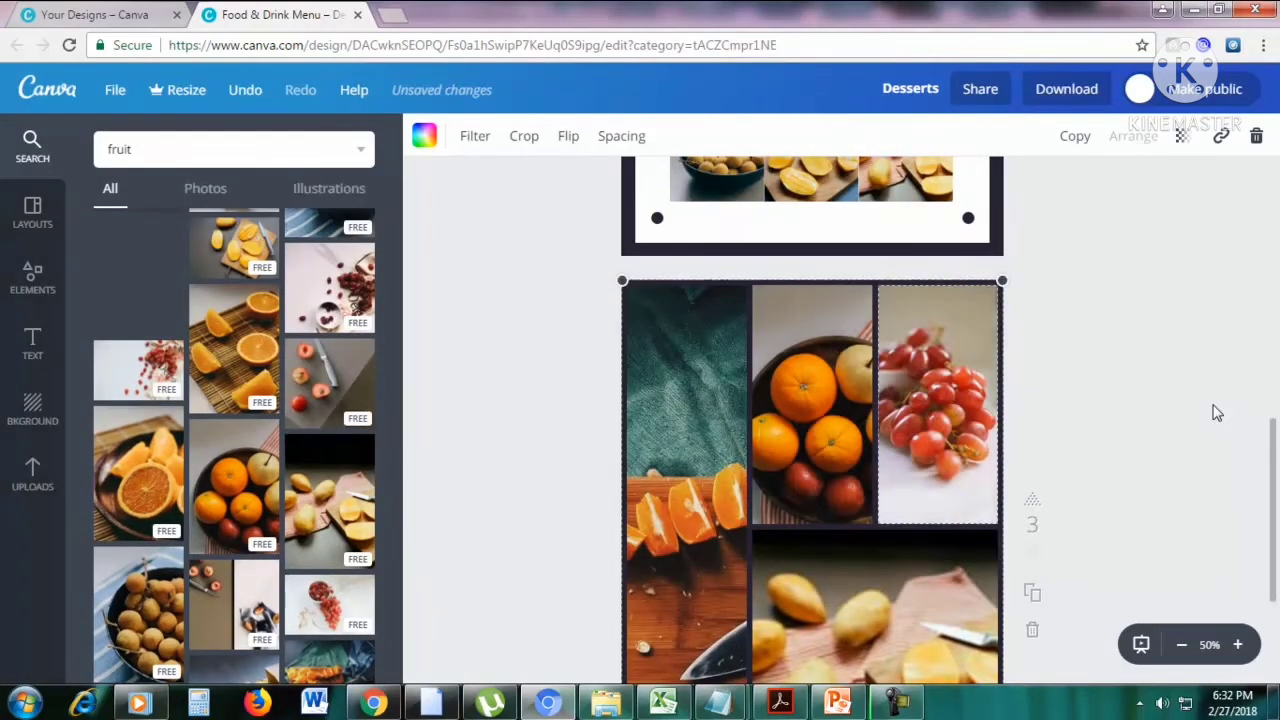
Bring up the collection of photo frames and add a fourth page after the fruit photo grid page.
scroll(1273, 485, down, 3)
scroll(1273, 475, up, 1)
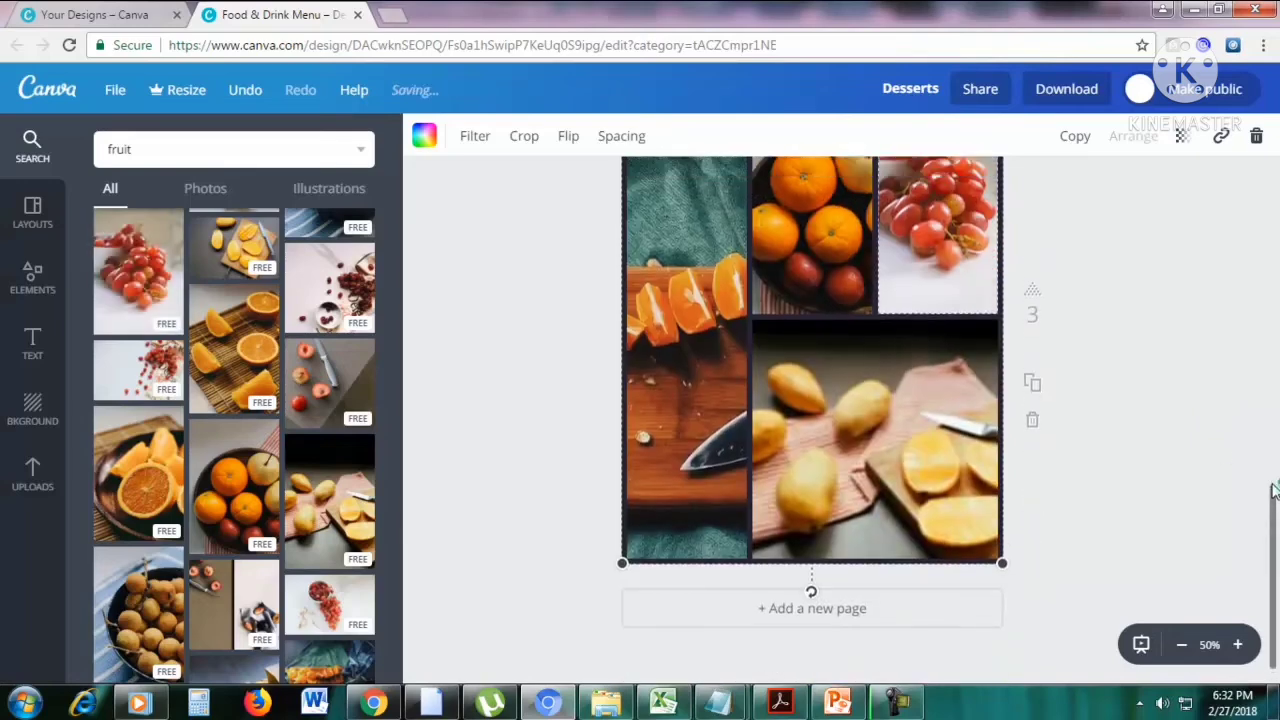
drag(1273, 463, 1270, 456)
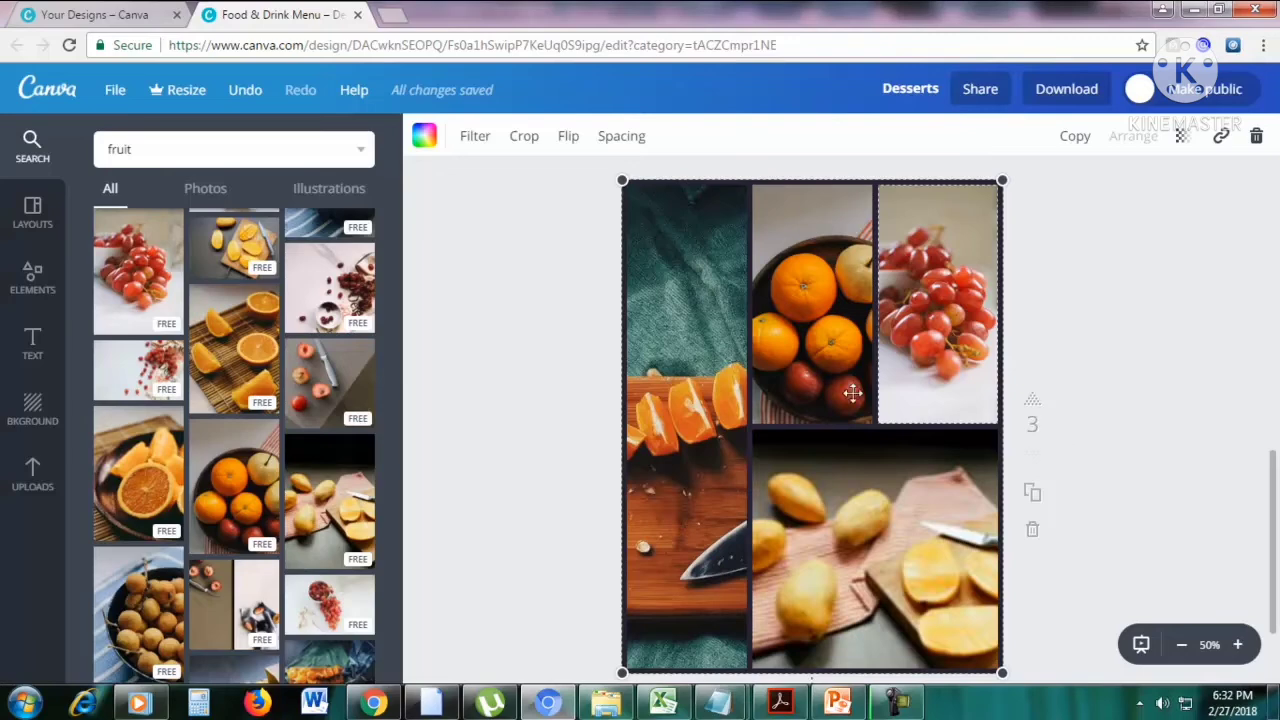
click(33, 278)
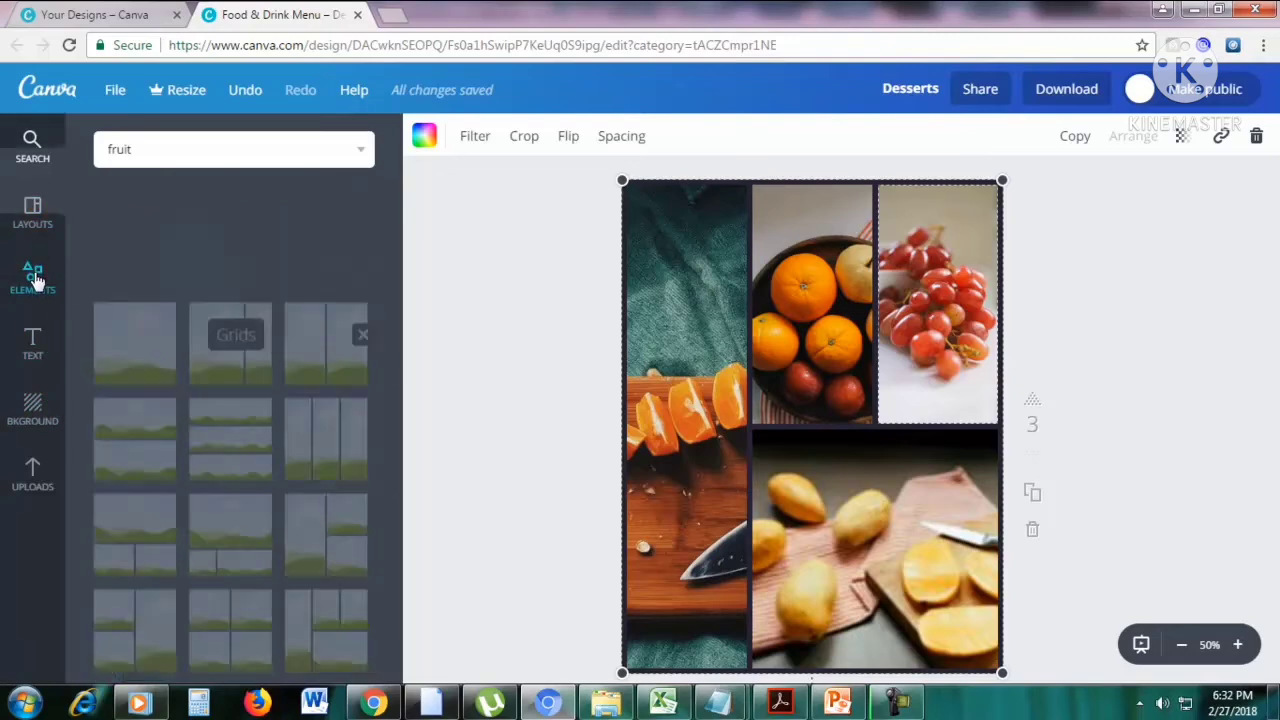
scroll(270, 405, down, 3)
scroll(270, 408, up, 3)
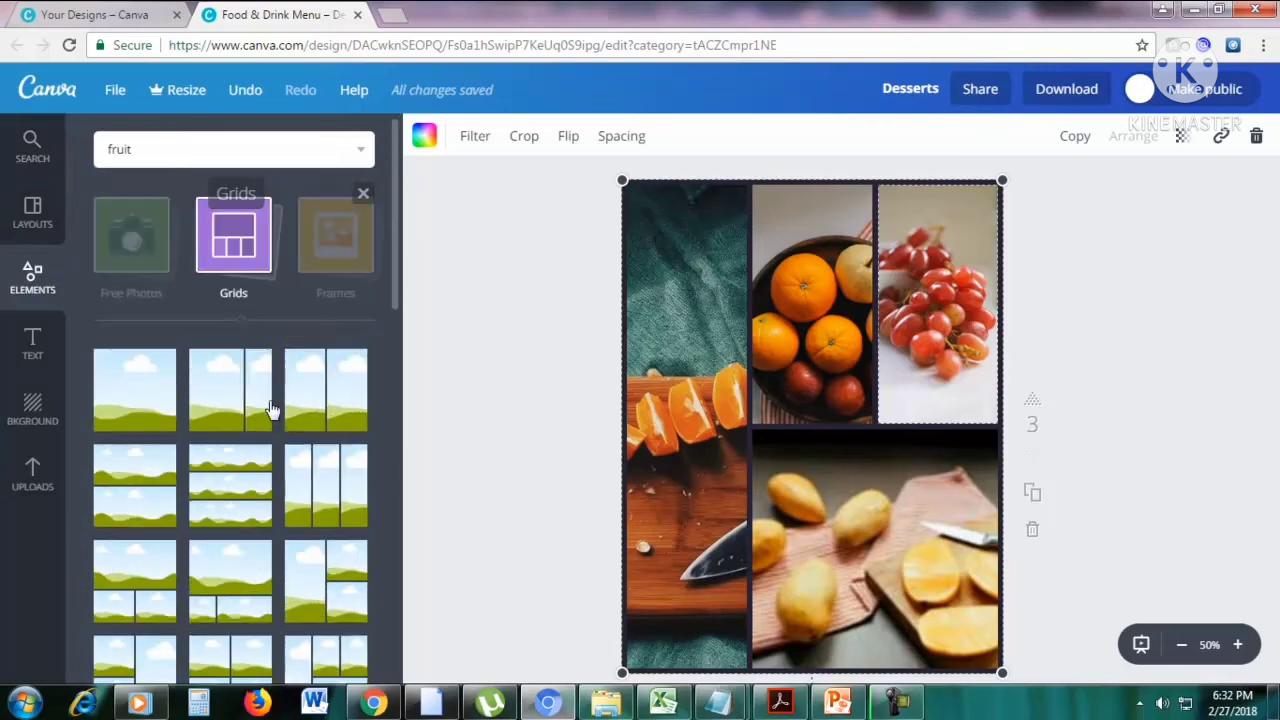
click(329, 280)
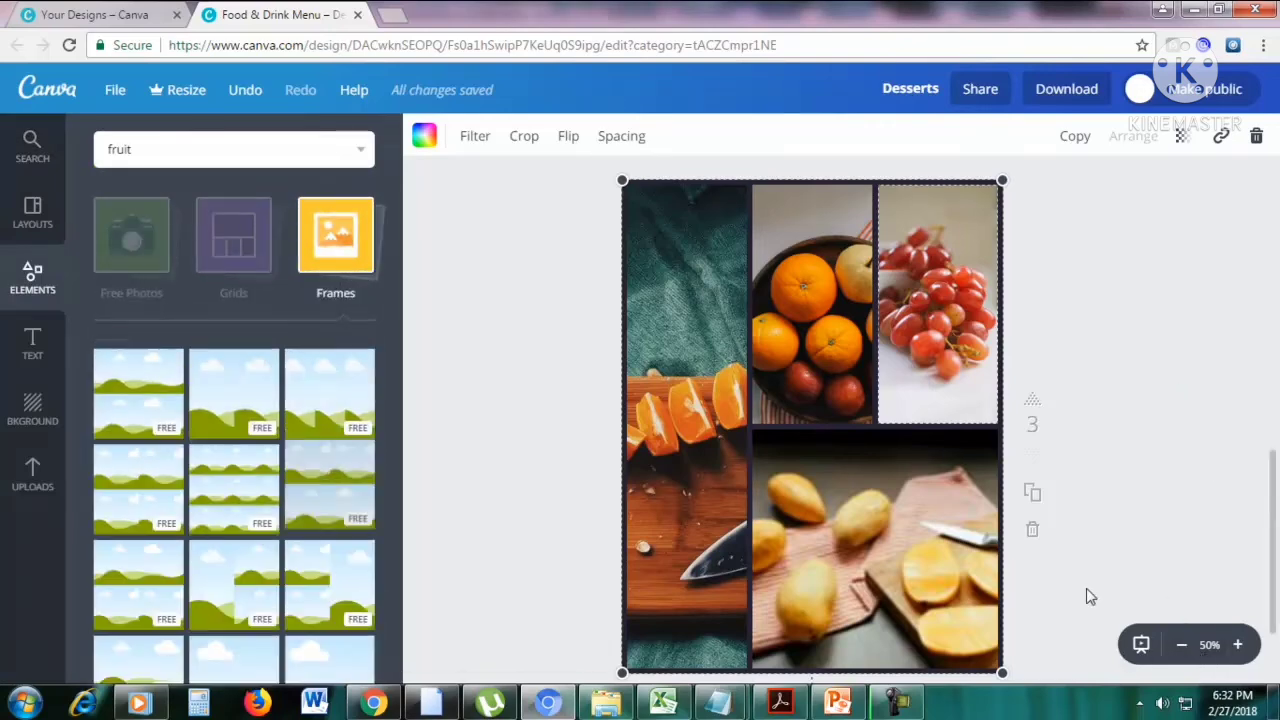
scroll(1040, 597, down, 2)
click(792, 574)
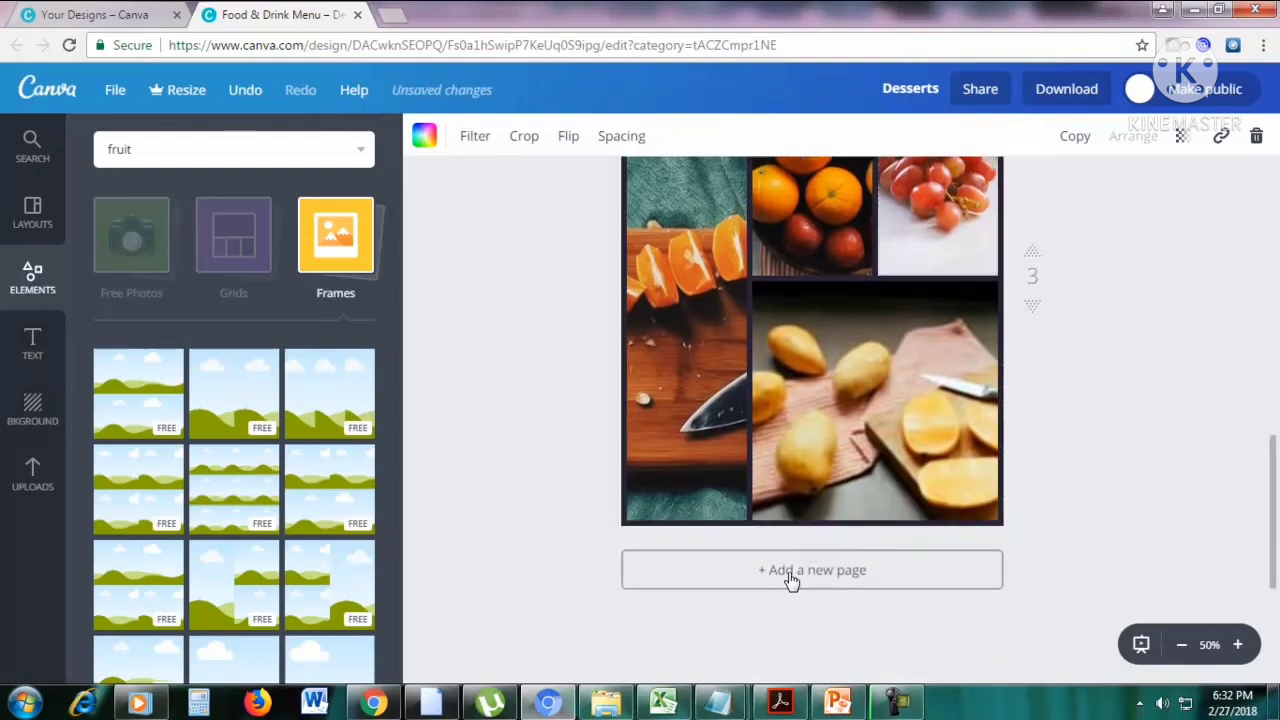
Place the dark smartphone frame on the fourth page, enlarge it and centre it on the page.
scroll(306, 357, down, 5)
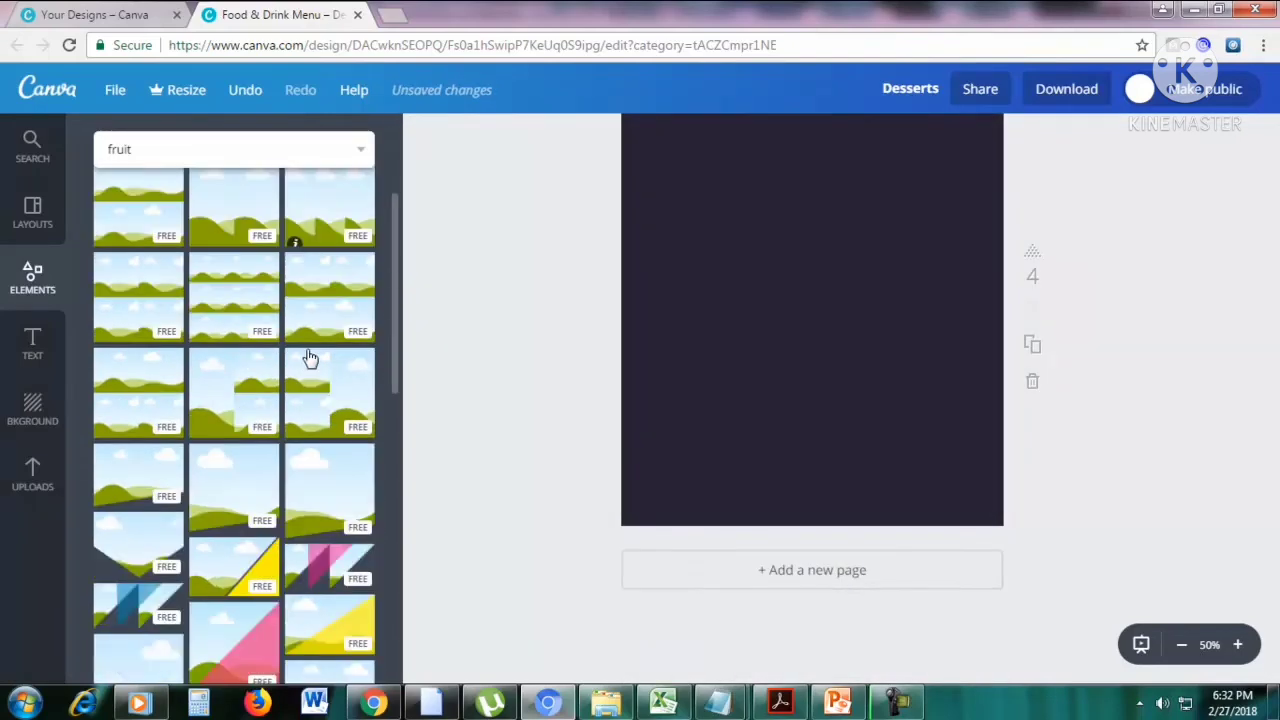
scroll(334, 371, down, 5)
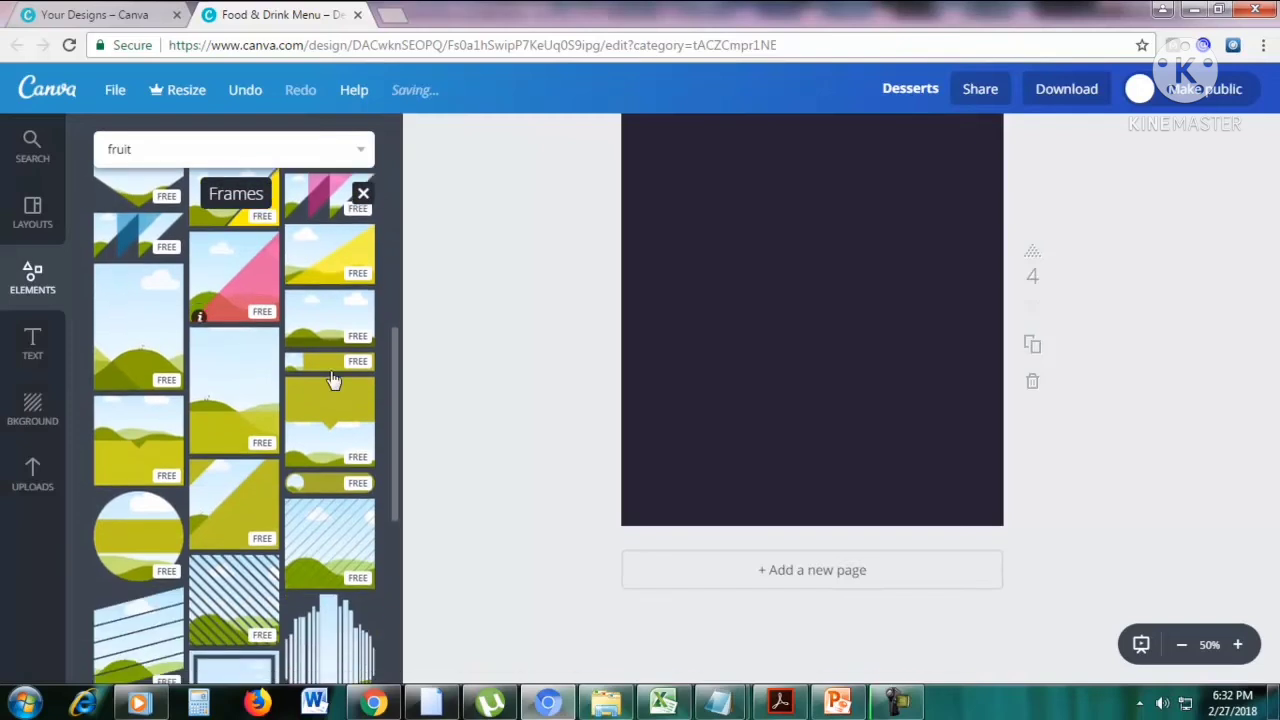
scroll(608, 374, up, 2)
scroll(610, 376, down, 3)
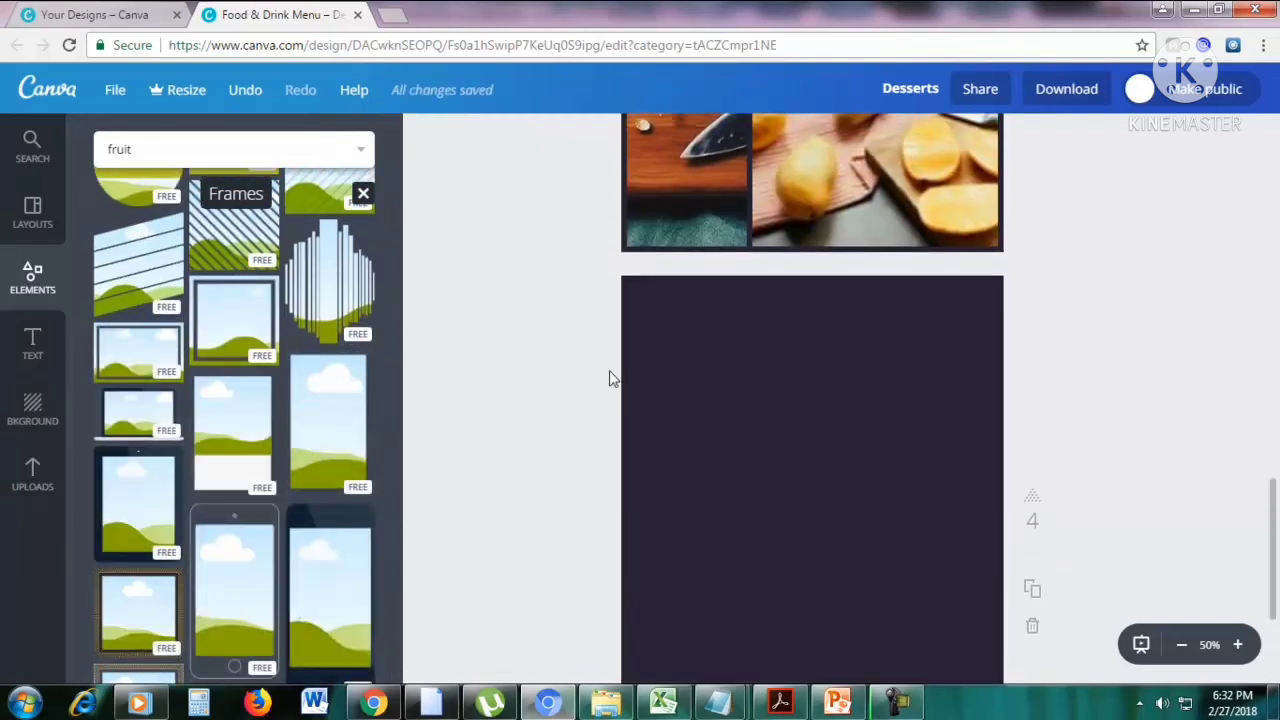
scroll(283, 391, down, 1)
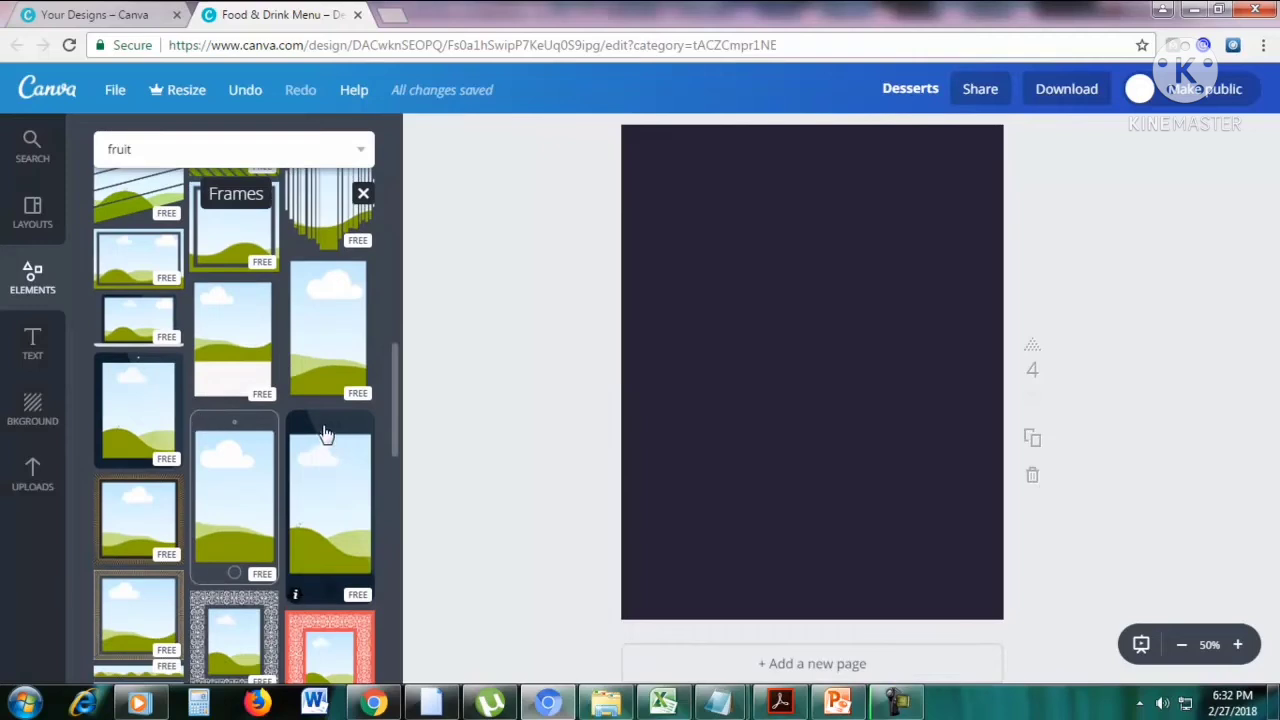
drag(325, 433, 732, 295)
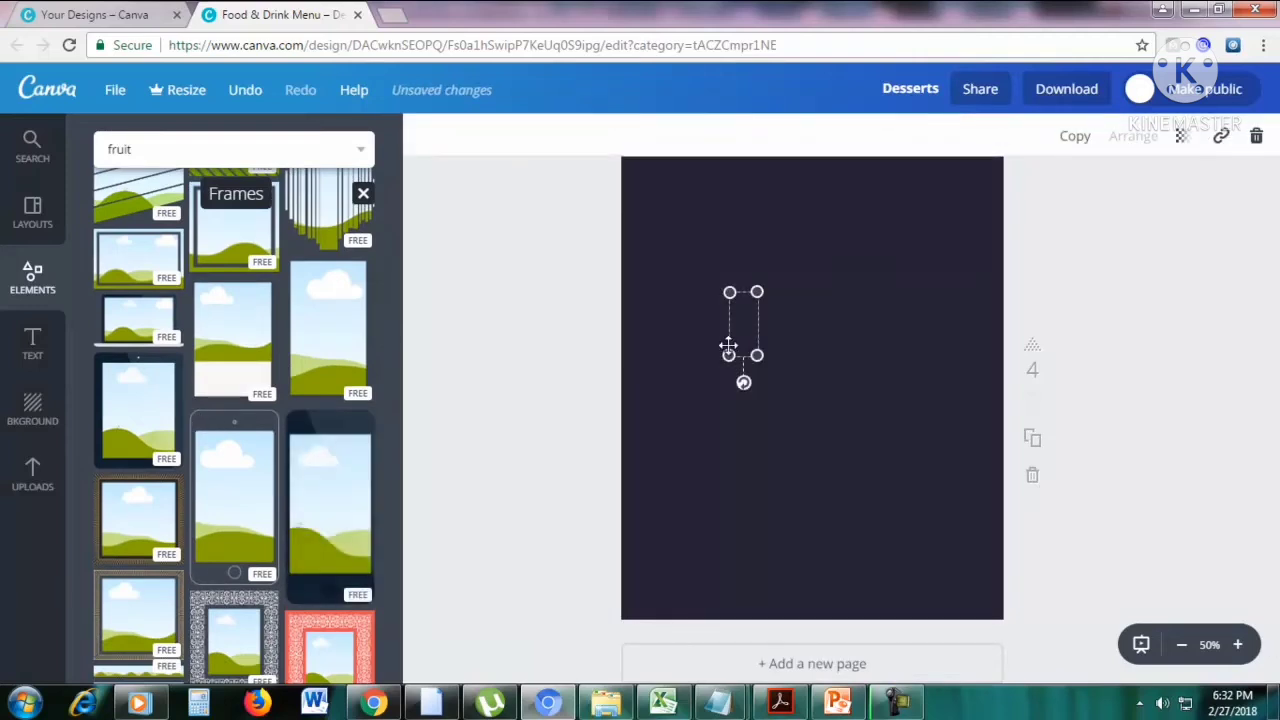
drag(729, 355, 674, 483)
drag(757, 289, 777, 252)
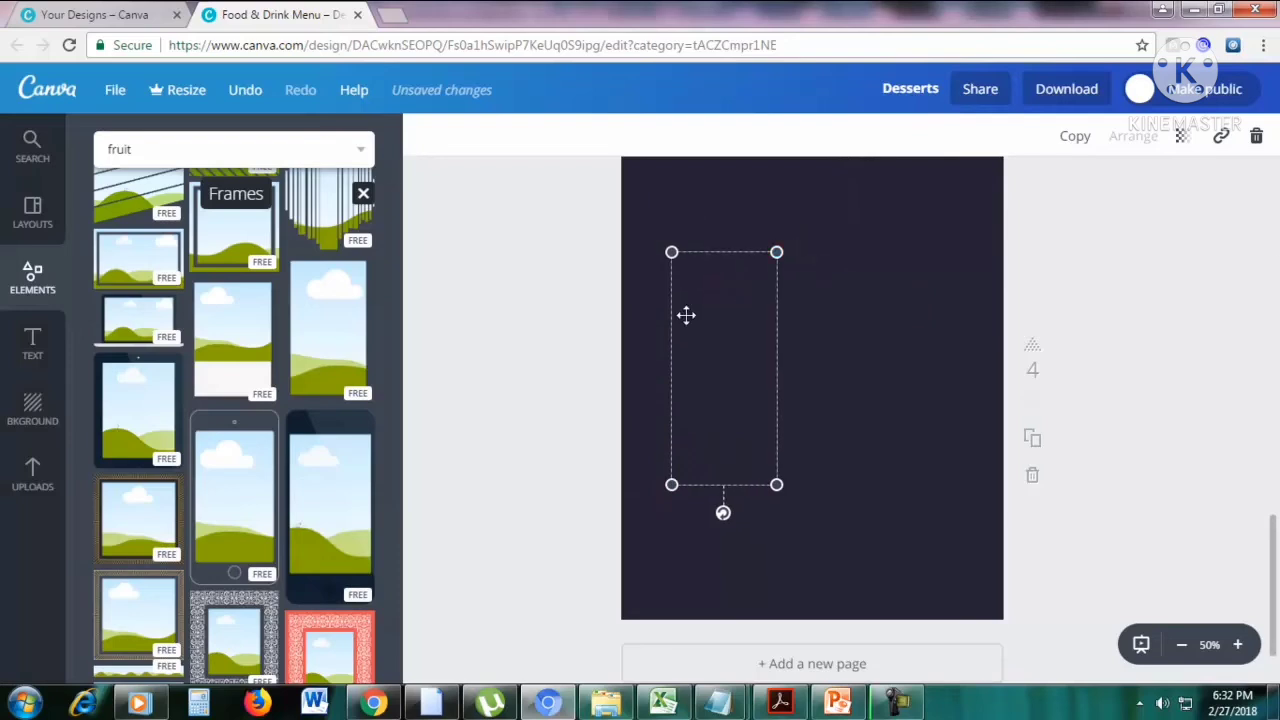
click(746, 312)
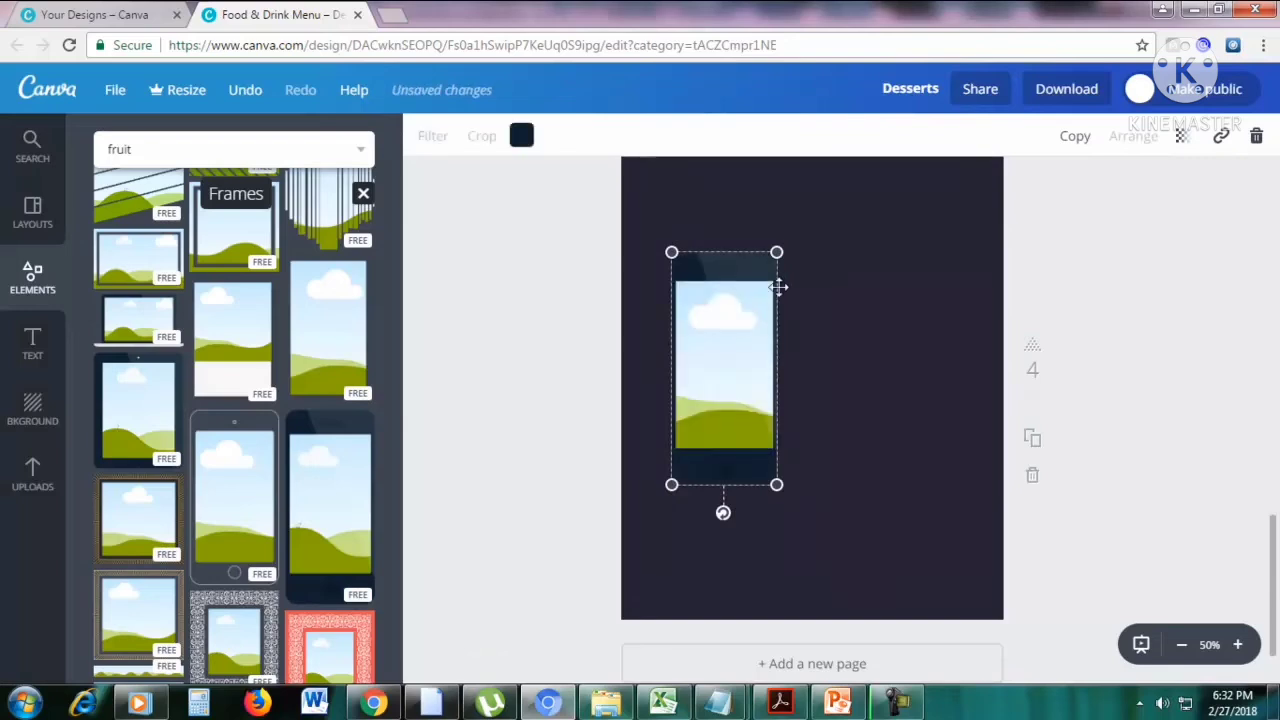
drag(777, 252, 800, 197)
drag(766, 323, 812, 343)
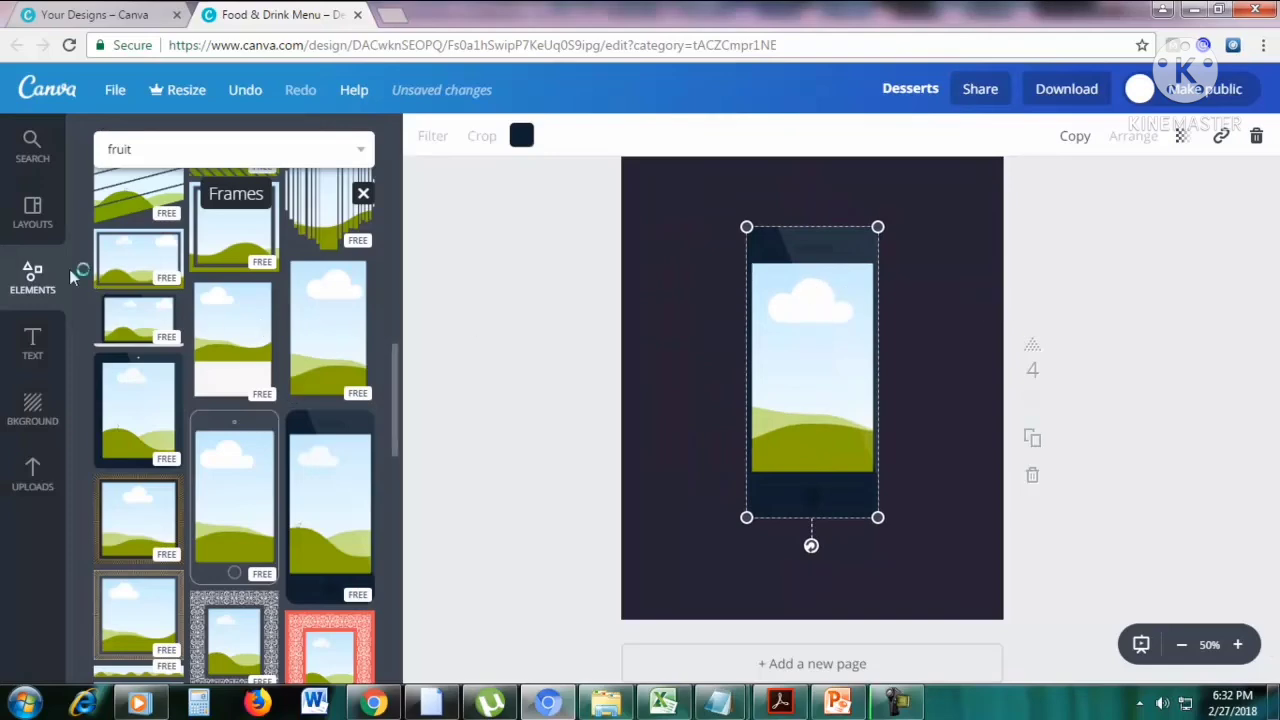
Fill the smartphone frame with the photo of orange slices on a bamboo mat.
click(36, 148)
drag(200, 405, 812, 370)
click(948, 330)
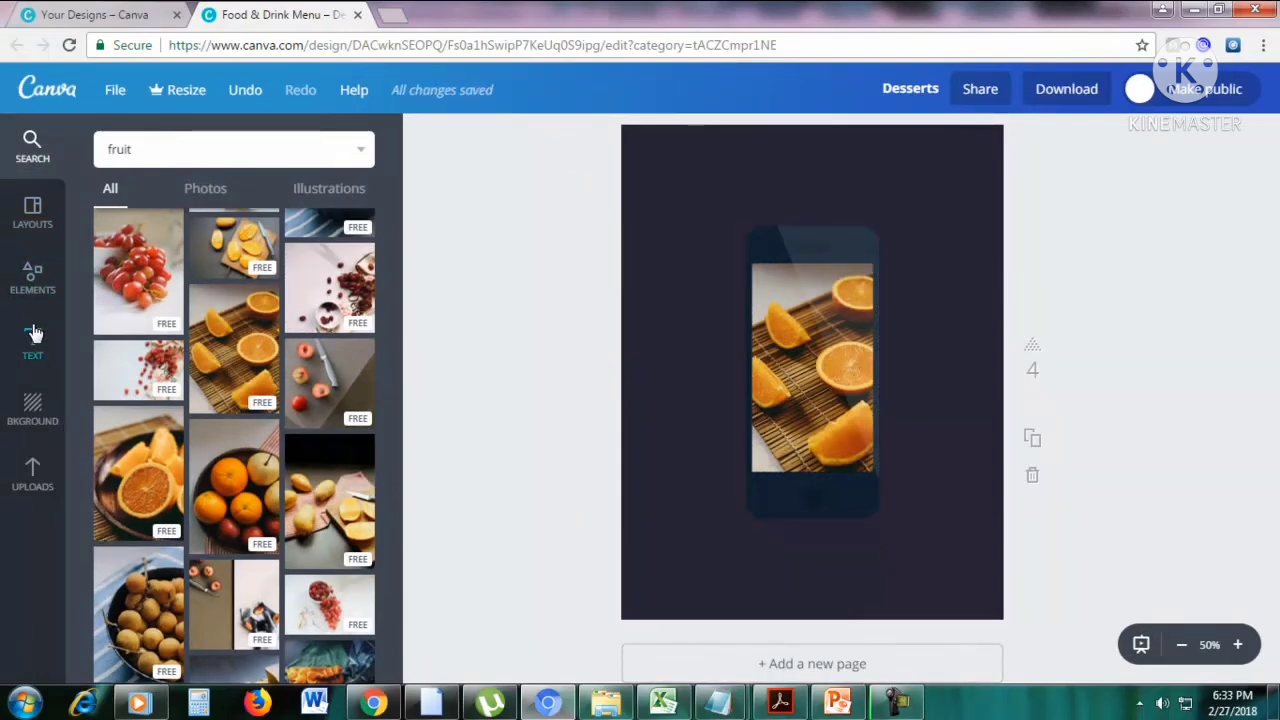
Delete the entire smartphone frame element, including its orange photo, from the fourth page.
click(32, 275)
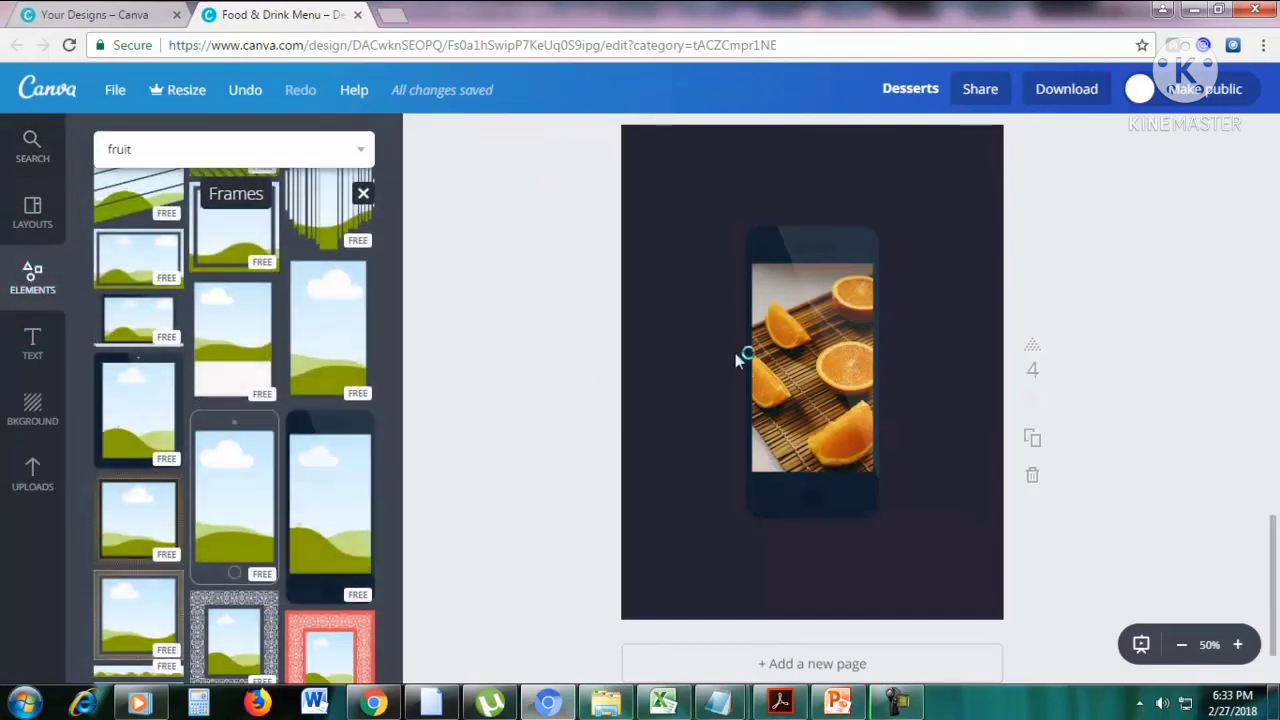
click(783, 245)
click(1257, 140)
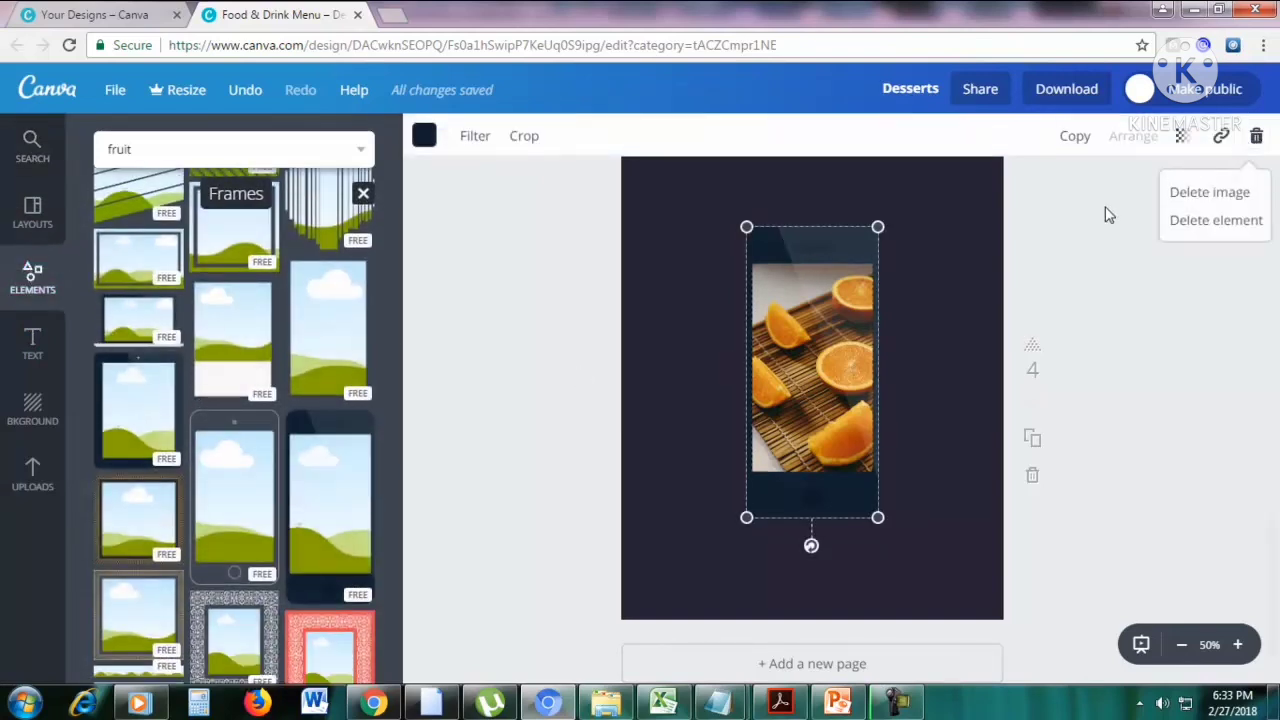
click(1210, 220)
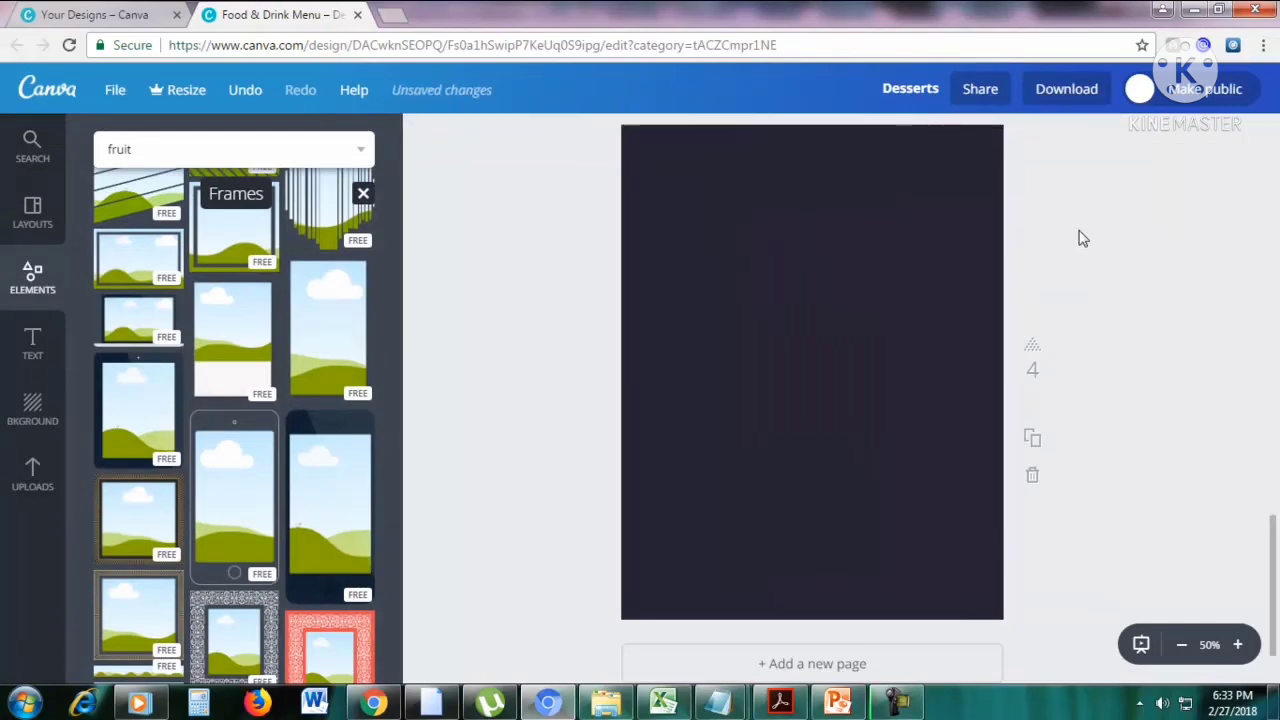
Change the fourth page's background colour to the light yellow of the default palette.
click(423, 138)
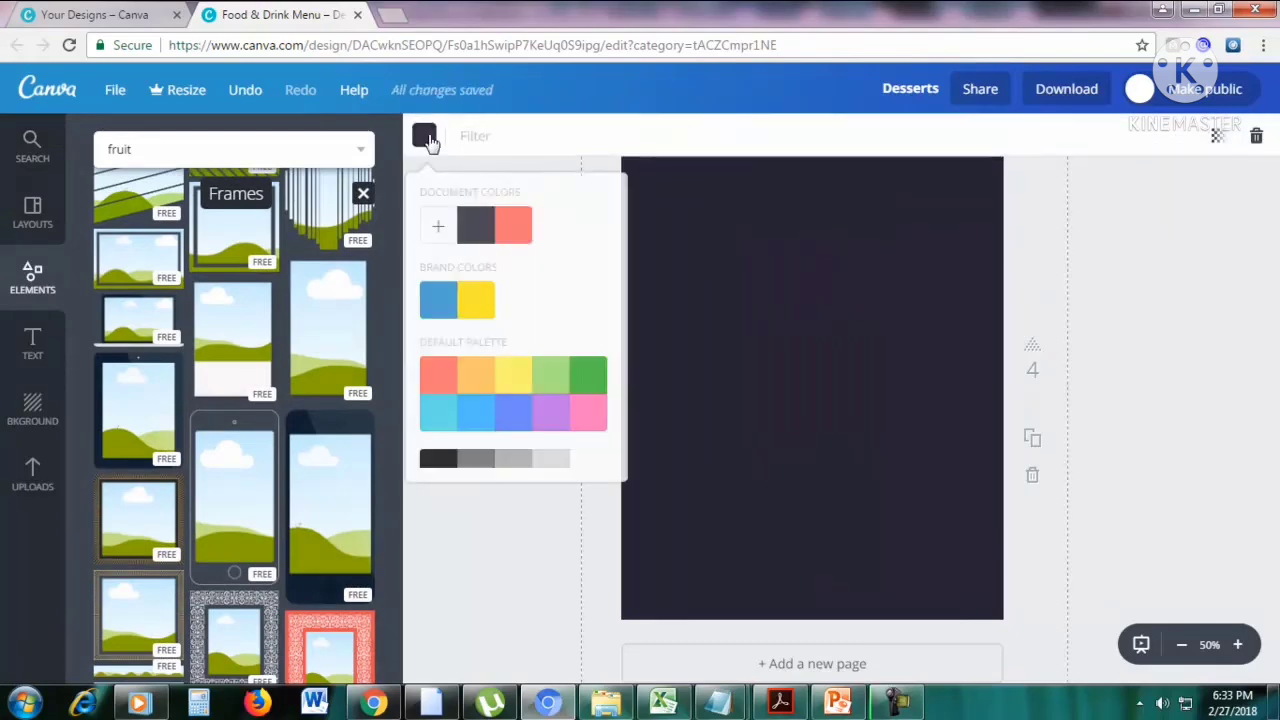
click(516, 375)
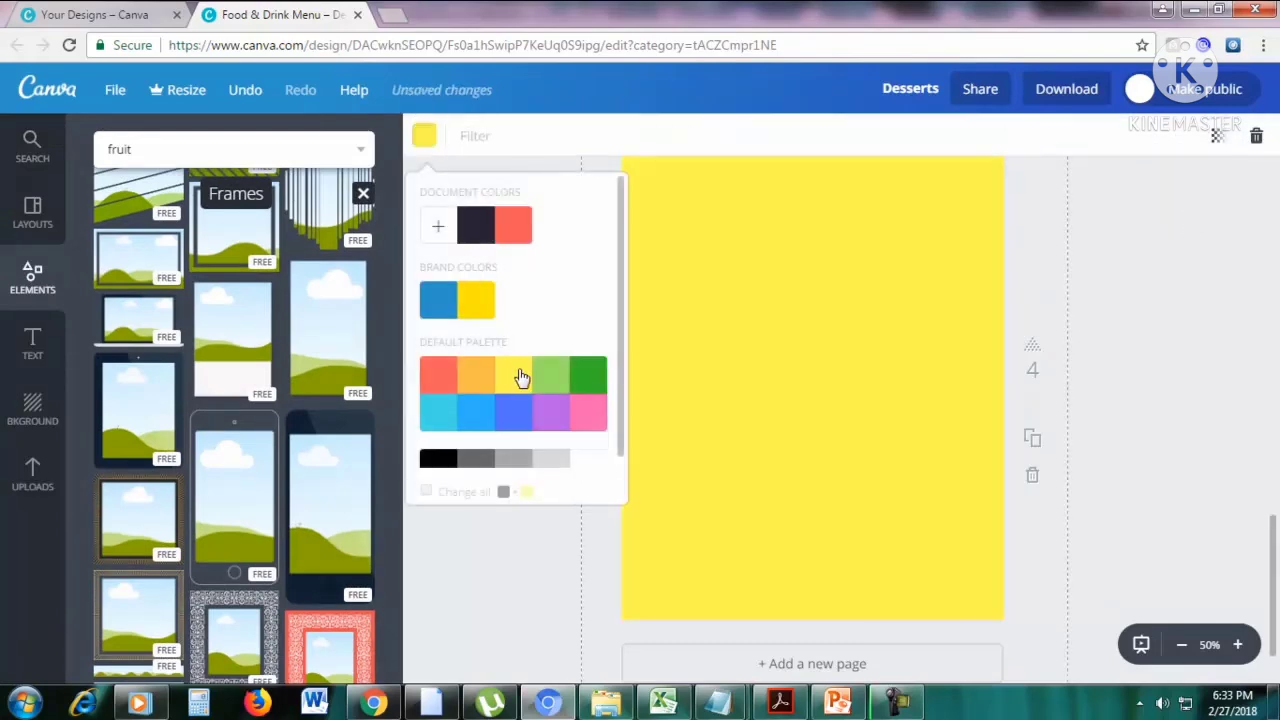
click(1142, 367)
Place the laptop frame on the yellow fourth page, enlarge it and centre it horizontally in the page's upper half.
scroll(283, 433, down, 2)
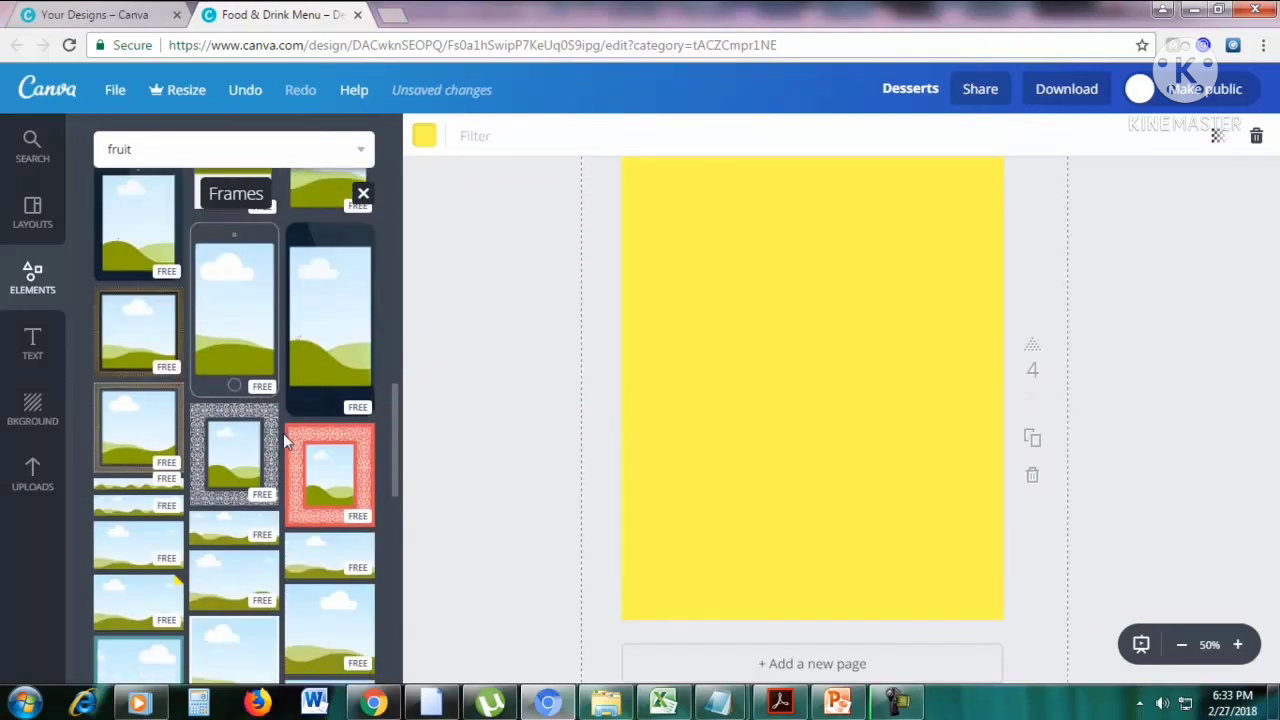
scroll(283, 433, up, 3)
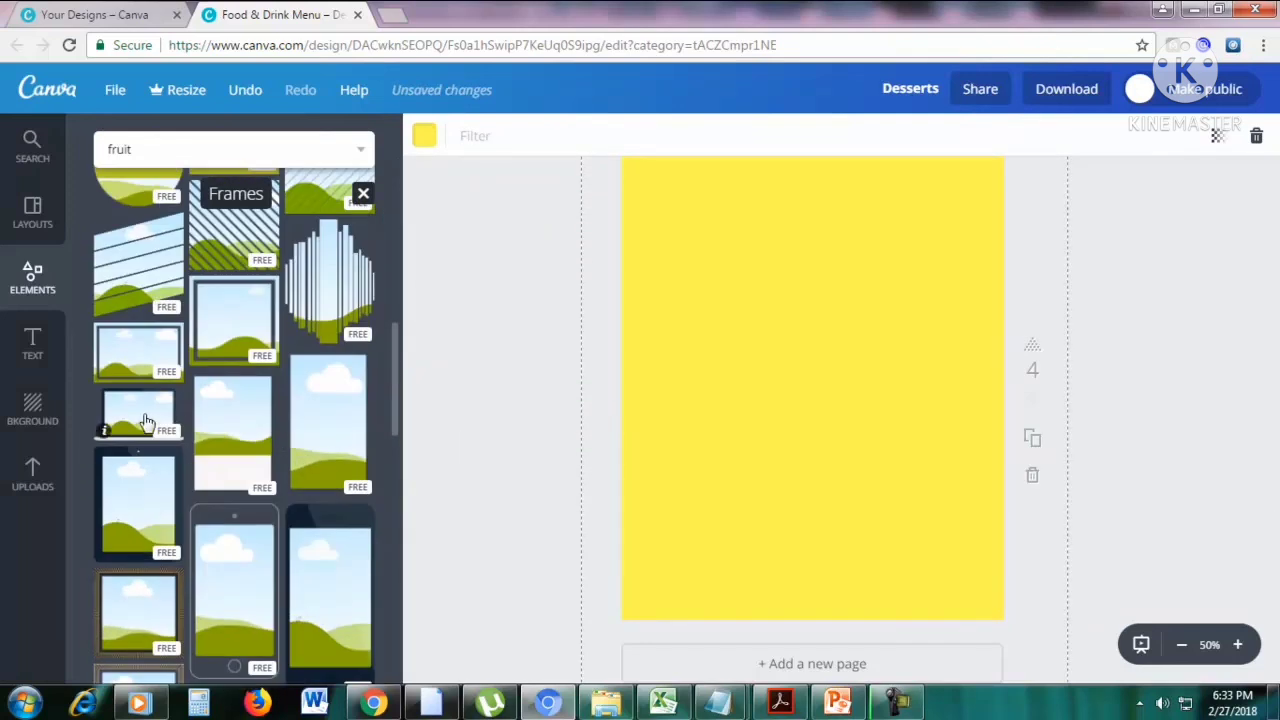
drag(143, 420, 790, 380)
drag(876, 321, 962, 214)
drag(888, 300, 874, 263)
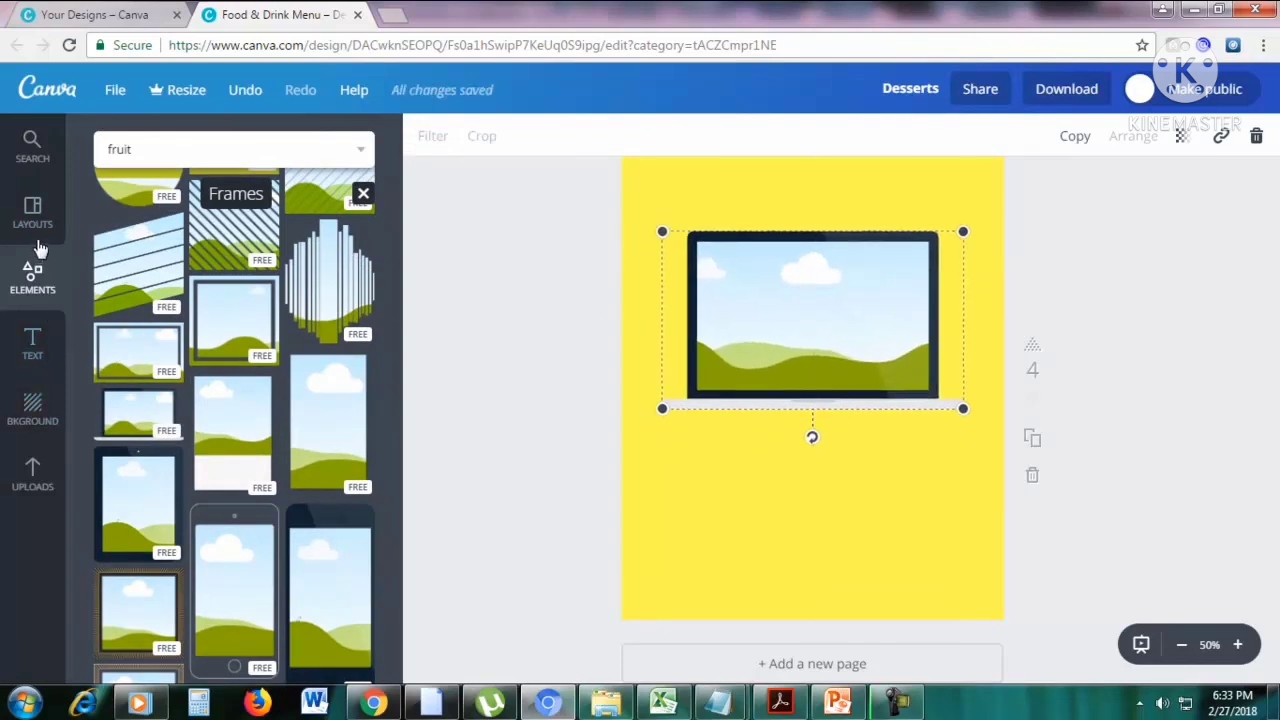
Fill the laptop frame's screen with the photo of the bowl of oranges and pears.
click(32, 148)
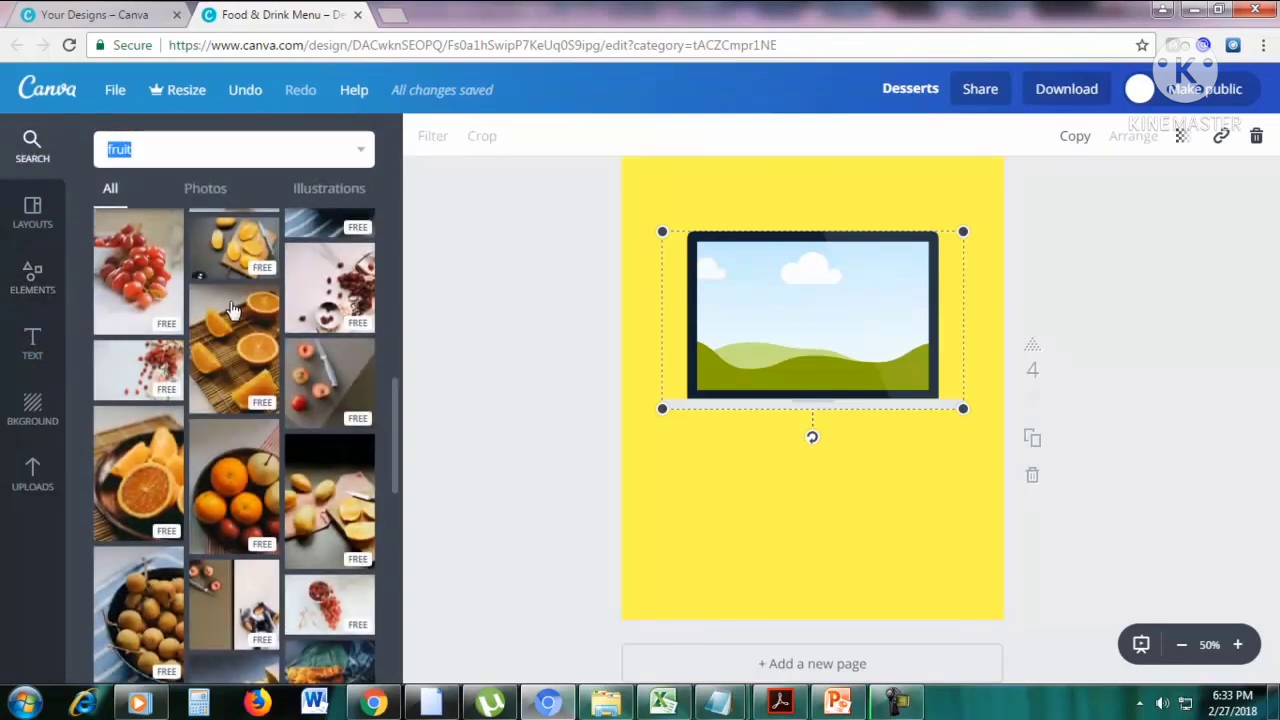
drag(247, 497, 866, 330)
click(1128, 332)
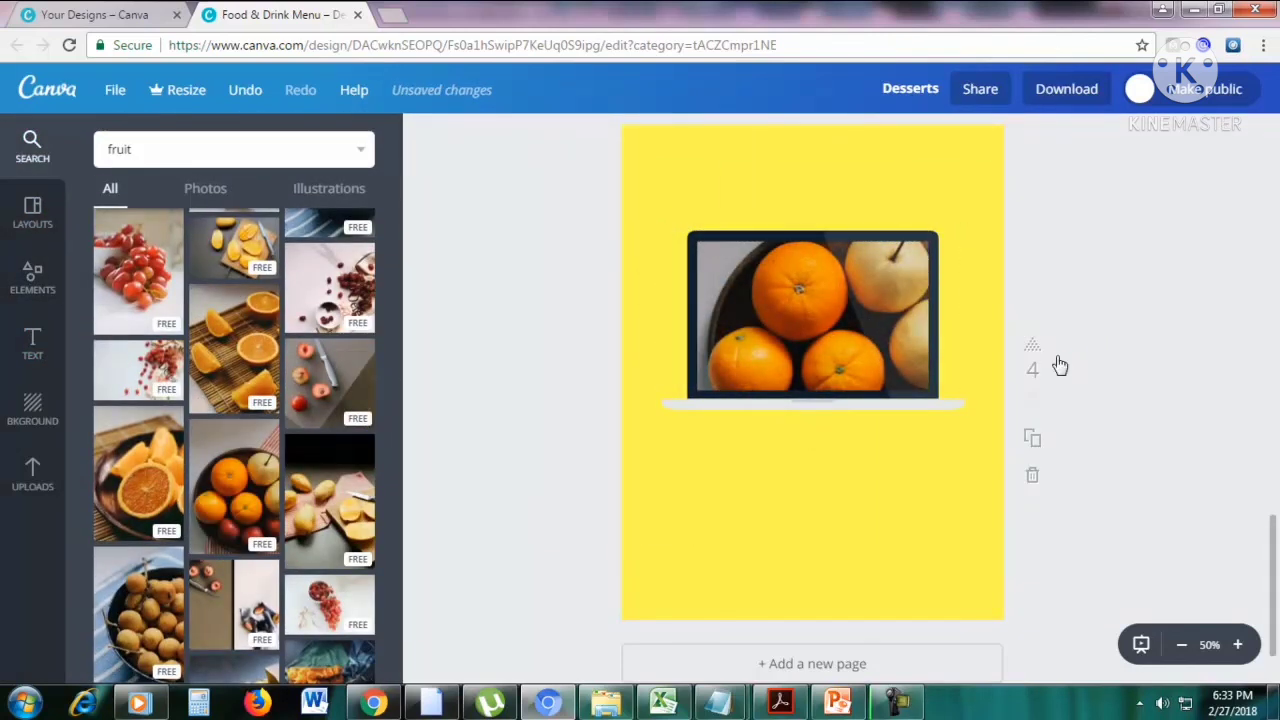
scroll(1060, 366, up, 10)
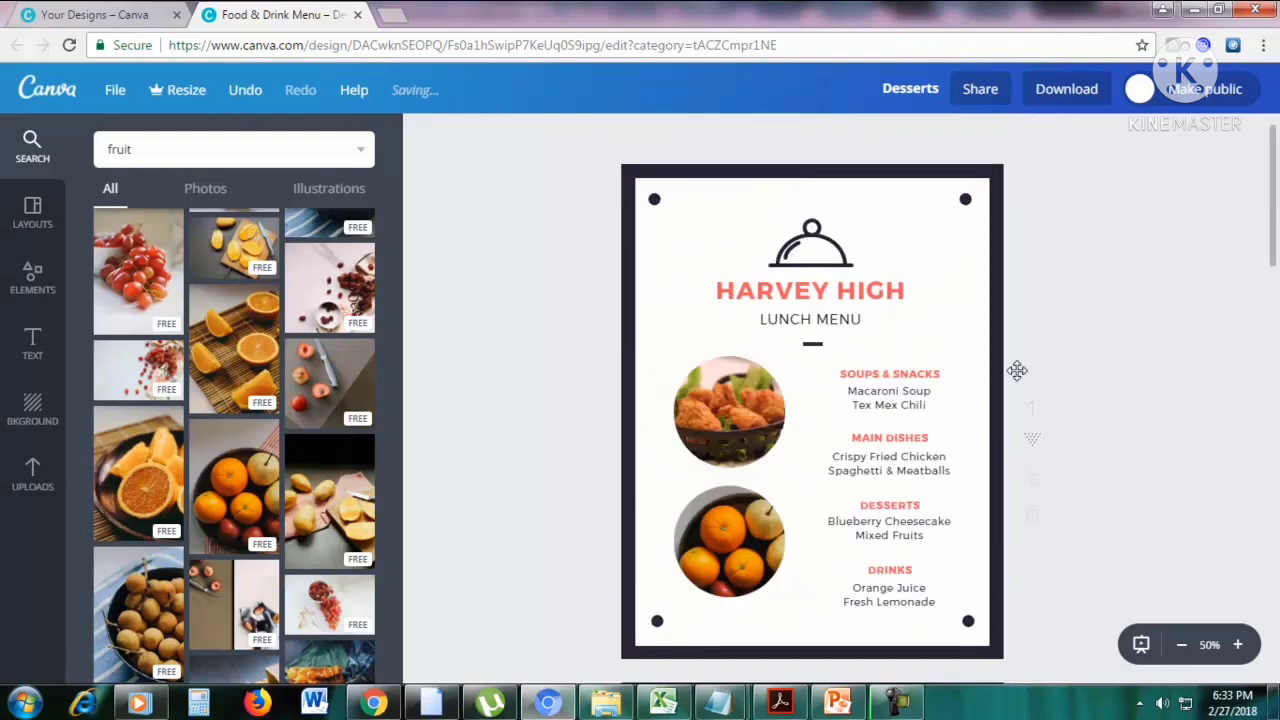
scroll(1015, 368, down, 4)
scroll(1018, 375, up, 3)
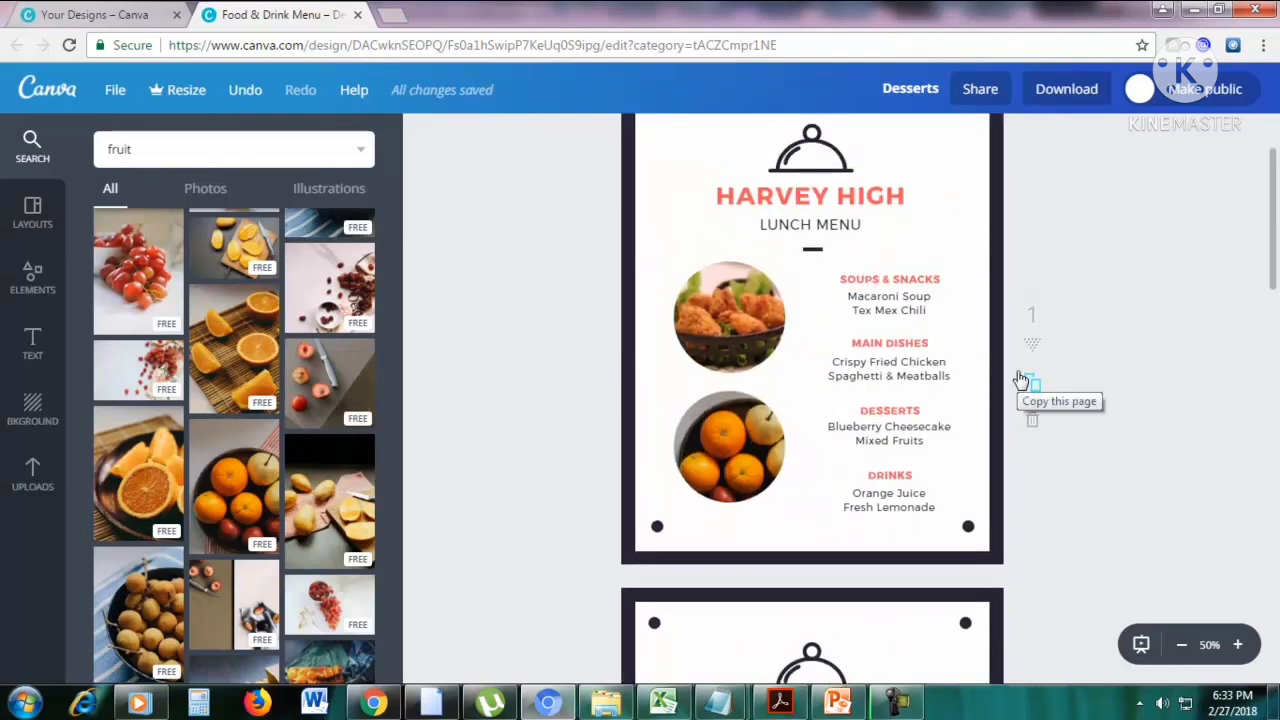